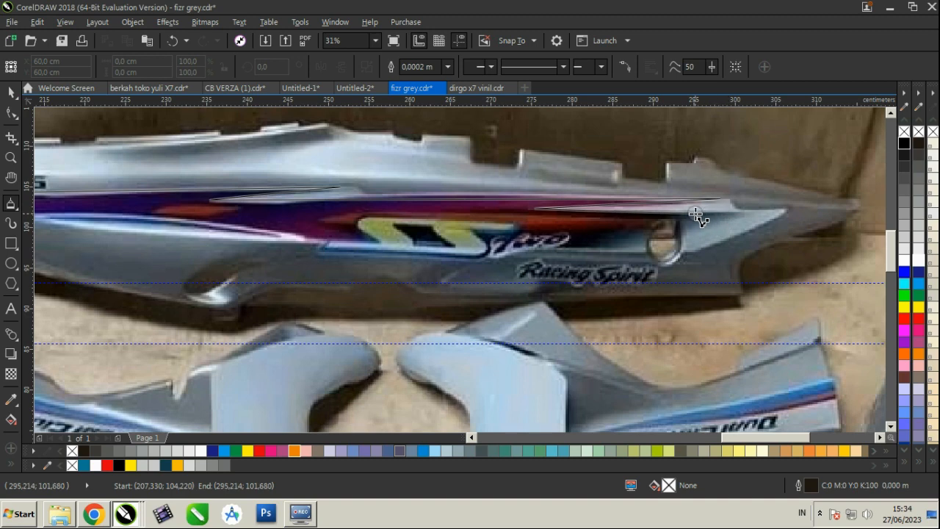
Step: Finish tracing the closed outline of the upper side panel's main purple stripe, about 92 by 6.9 cm, and adjust its front upper corner node
{"action": "left_click_drag", "start_coordinate": [690, 214], "coordinate": [663, 218]}
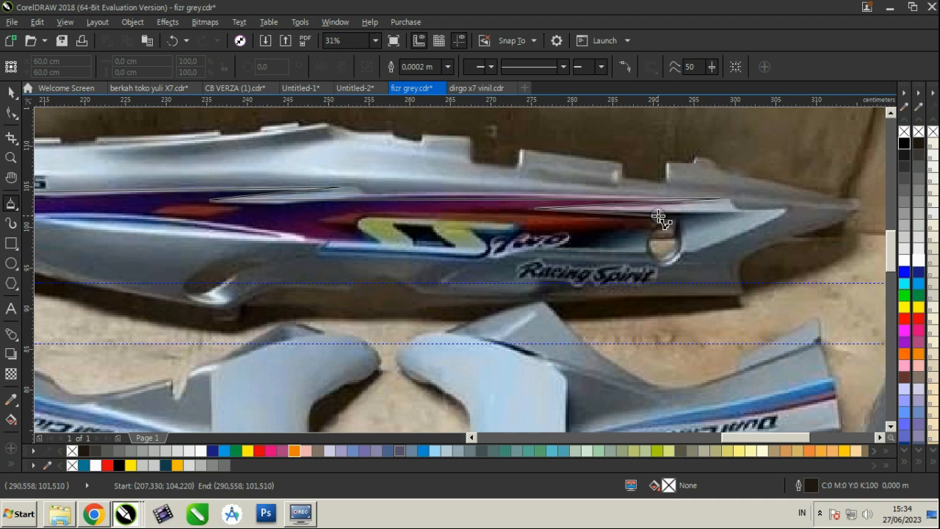
{"action": "left_click_drag", "start_coordinate": [634, 218], "coordinate": [321, 219]}
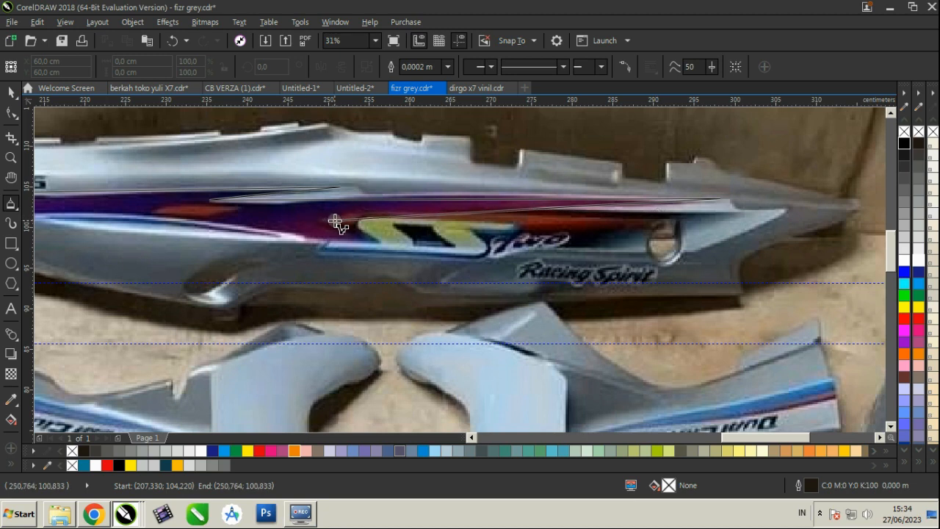
{"action": "mouse_move", "coordinate": [385, 245]}
{"action": "left_mouse_down"}
{"action": "mouse_move", "coordinate": [317, 243]}
{"action": "mouse_move", "coordinate": [447, 203]}
{"action": "mouse_move", "coordinate": [178, 202]}
{"action": "mouse_move", "coordinate": [129, 182]}
{"action": "mouse_move", "coordinate": [88, 200]}
{"action": "mouse_move", "coordinate": [79, 216]}
{"action": "mouse_move", "coordinate": [85, 195]}
{"action": "mouse_move", "coordinate": [63, 184]}
{"action": "left_mouse_up"}
{"action": "key", "text": "space"}
{"action": "scroll", "coordinate": [62, 189], "scroll_direction": "up", "scroll_amount": 1}
{"action": "key", "text": "F10"}
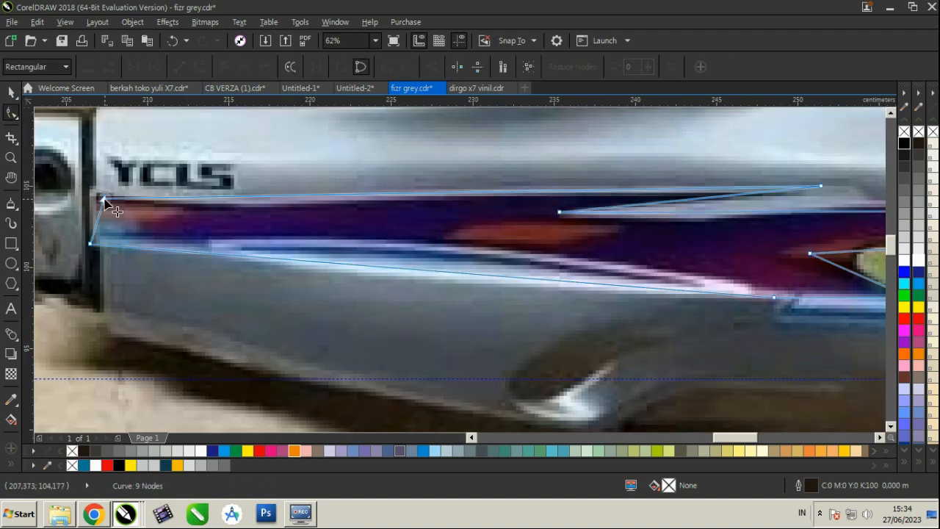
Step: Draw a small triangle about 6.4 by 1.9 cm at the stripe's front end, over the orange accent below the YCLS lettering
{"action": "left_click", "coordinate": [11, 203]}
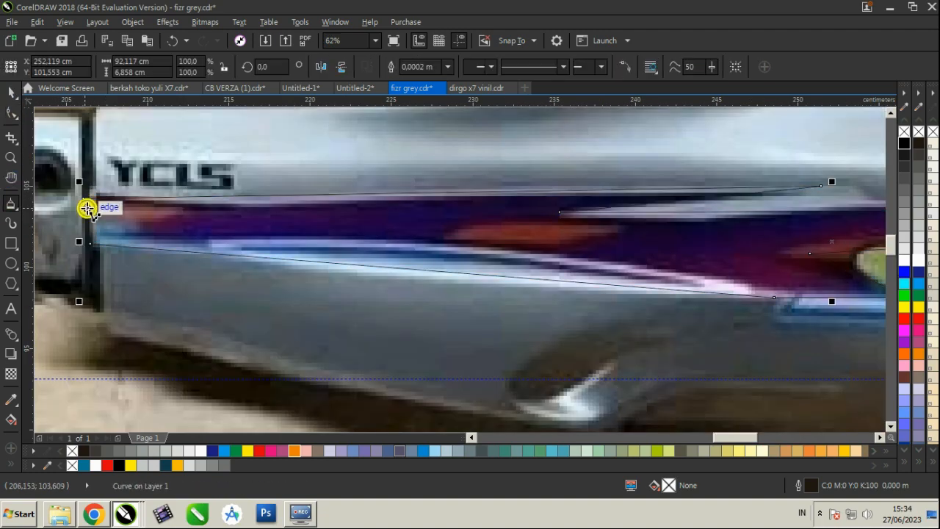
{"action": "mouse_move", "coordinate": [87, 208]}
{"action": "left_mouse_down"}
{"action": "mouse_move", "coordinate": [189, 210]}
{"action": "mouse_move", "coordinate": [141, 212]}
{"action": "mouse_move", "coordinate": [83, 240]}
{"action": "mouse_move", "coordinate": [86, 208]}
{"action": "left_mouse_up"}
{"action": "scroll", "coordinate": [73, 195], "scroll_direction": "up", "scroll_amount": 4}
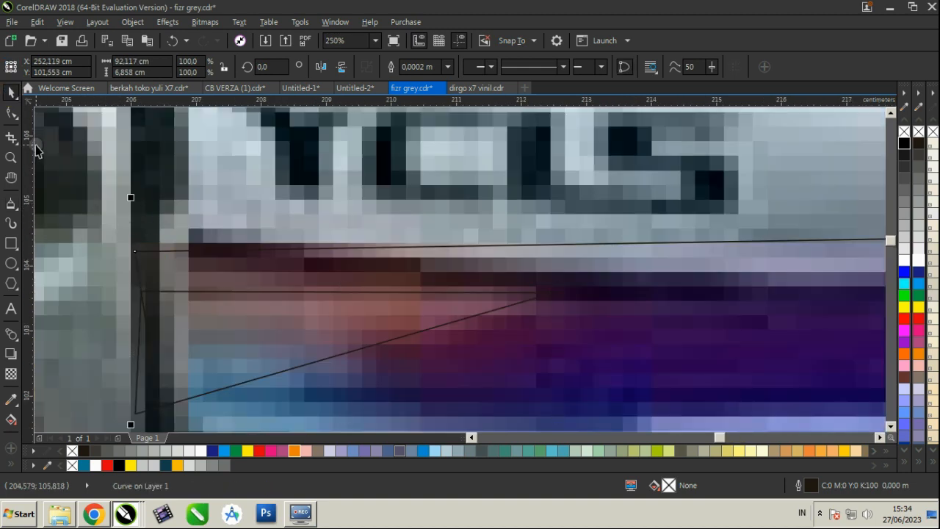
{"action": "left_click", "coordinate": [11, 112]}
{"action": "scroll", "coordinate": [220, 132], "scroll_direction": "down", "scroll_amount": 2}
{"action": "left_click", "coordinate": [194, 237]}
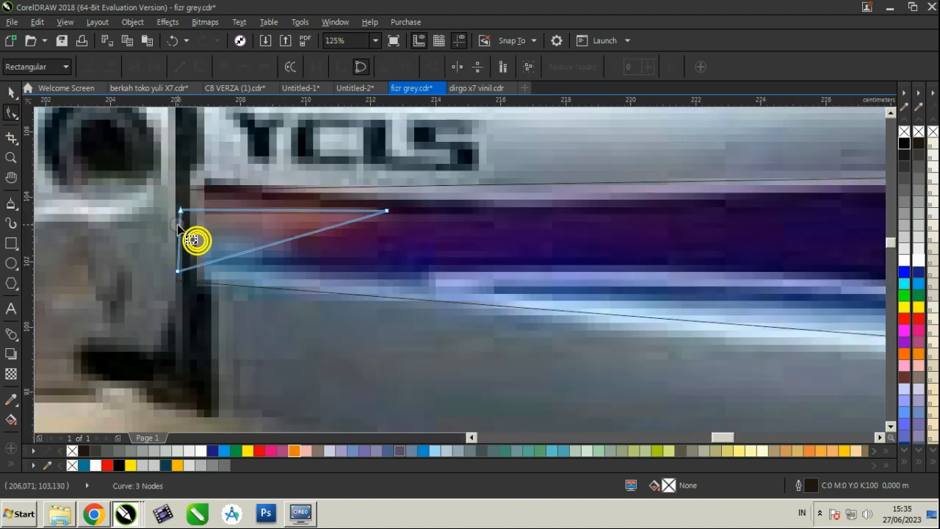
Step: Check the matching stripe on the photo's lower side panel and fill the small front triangle orange with no outline
{"action": "scroll", "coordinate": [184, 204], "scroll_direction": "up", "scroll_amount": 2}
{"action": "scroll", "coordinate": [381, 212], "scroll_direction": "down", "scroll_amount": 2}
{"action": "scroll", "coordinate": [381, 212], "scroll_direction": "down", "scroll_amount": 6}
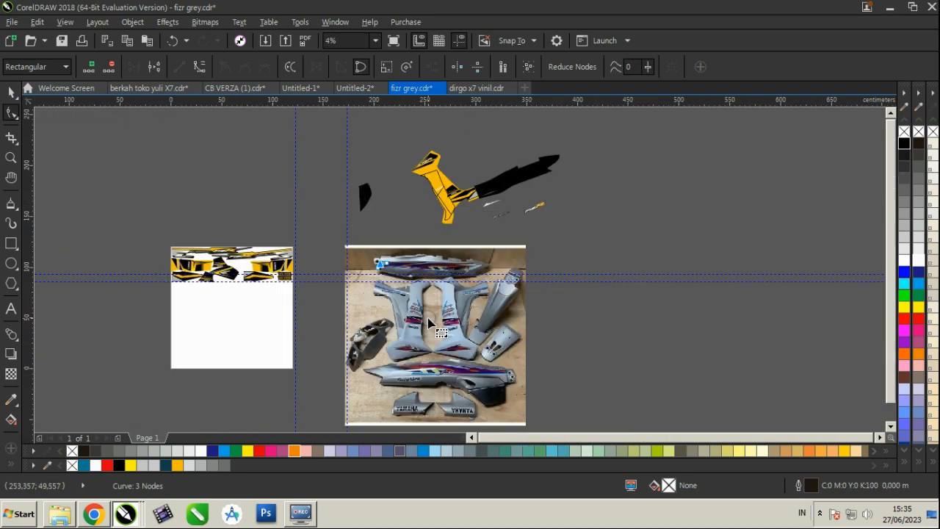
{"action": "scroll", "coordinate": [483, 370], "scroll_direction": "up", "scroll_amount": 4}
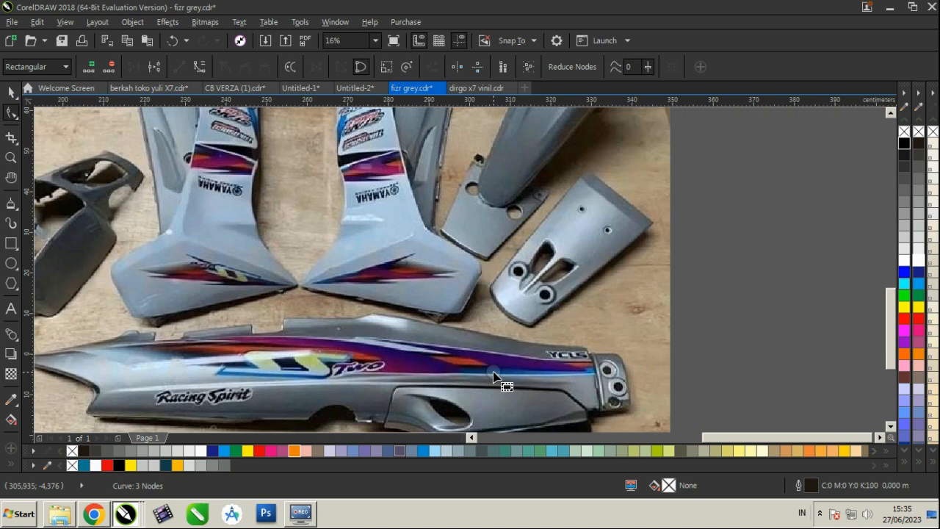
{"action": "scroll", "coordinate": [493, 371], "scroll_direction": "down", "scroll_amount": 3}
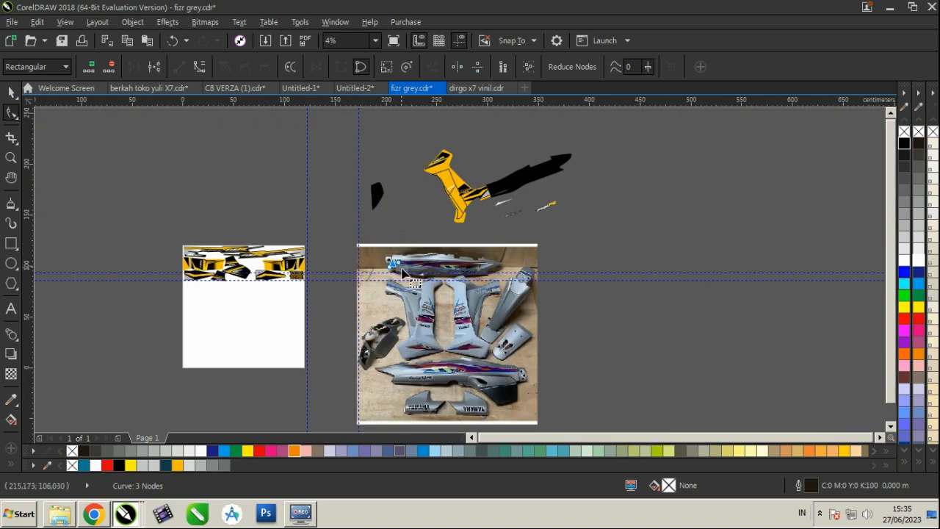
{"action": "scroll", "coordinate": [408, 276], "scroll_direction": "up", "scroll_amount": 6}
{"action": "left_click", "coordinate": [11, 91]}
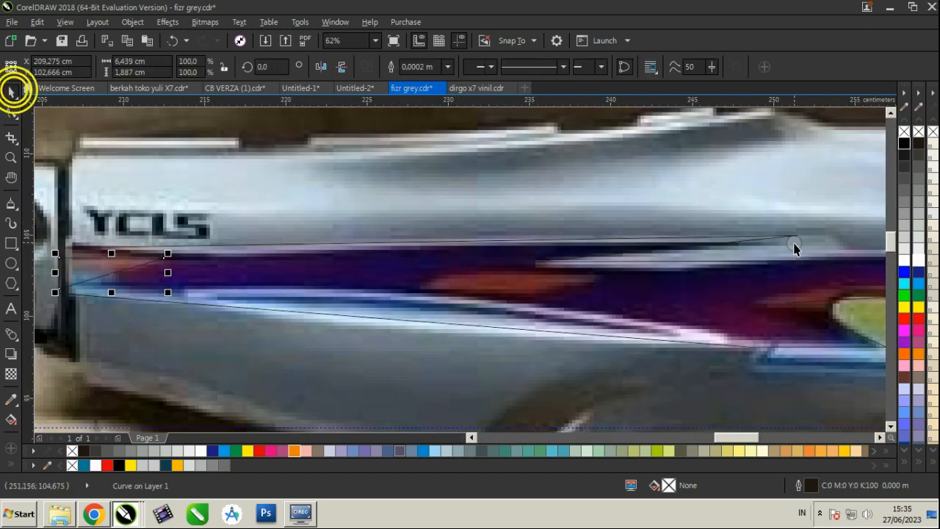
{"action": "left_click", "coordinate": [294, 450]}
Step: Apply a linear transparency to the orange front triangle so that it fades out toward its pointed rear tip
{"action": "left_click", "coordinate": [364, 279]}
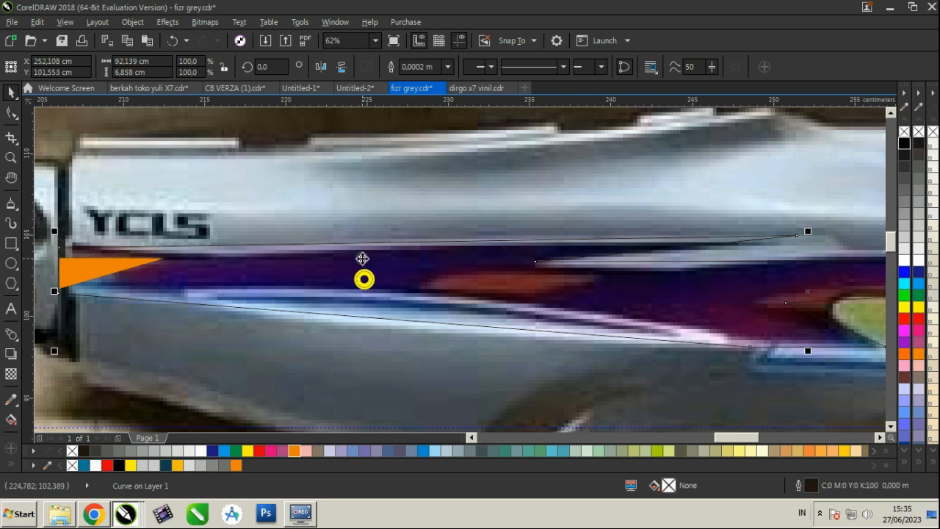
{"action": "left_click", "coordinate": [10, 205]}
{"action": "left_click", "coordinate": [11, 373]}
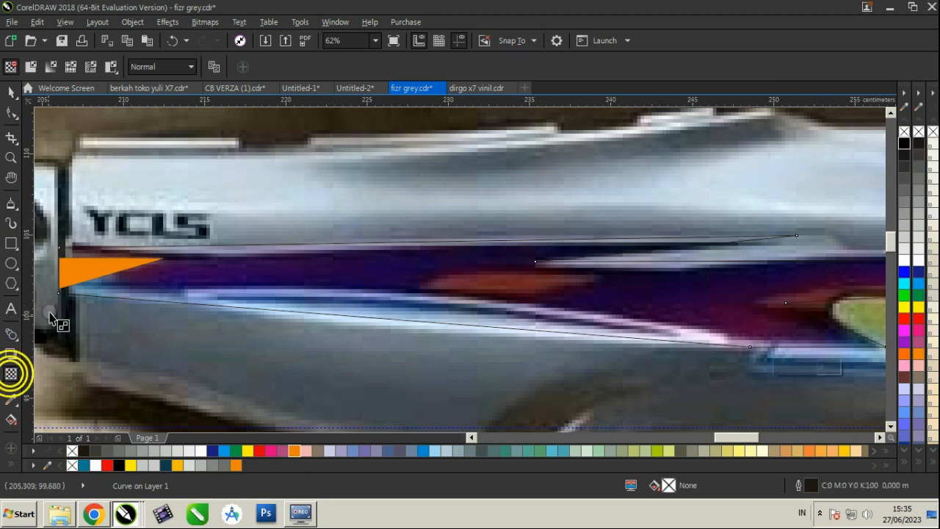
{"action": "left_click_drag", "start_coordinate": [77, 270], "coordinate": [123, 272]}
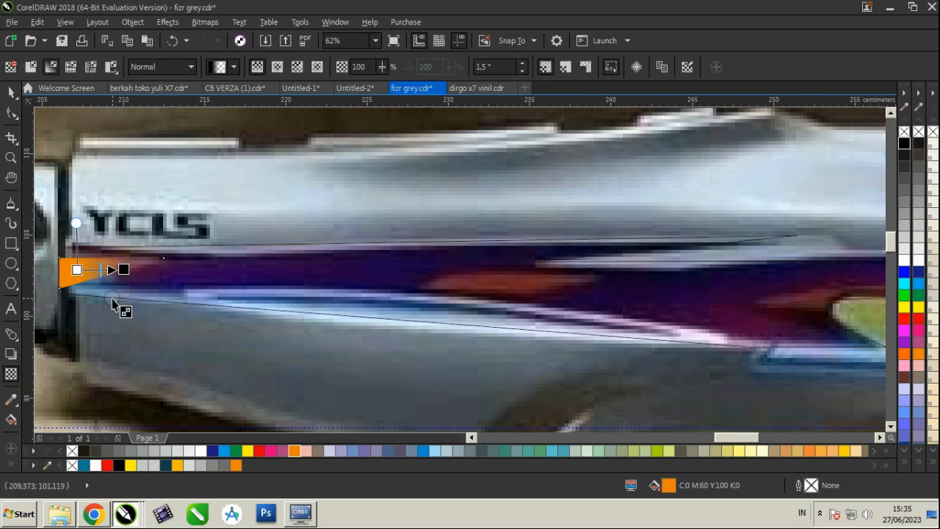
Step: Draw a four-sided slanted shape about 10.2 by 1.1 cm over the orange accent in the middle of the purple stripe
{"action": "left_click", "coordinate": [13, 207]}
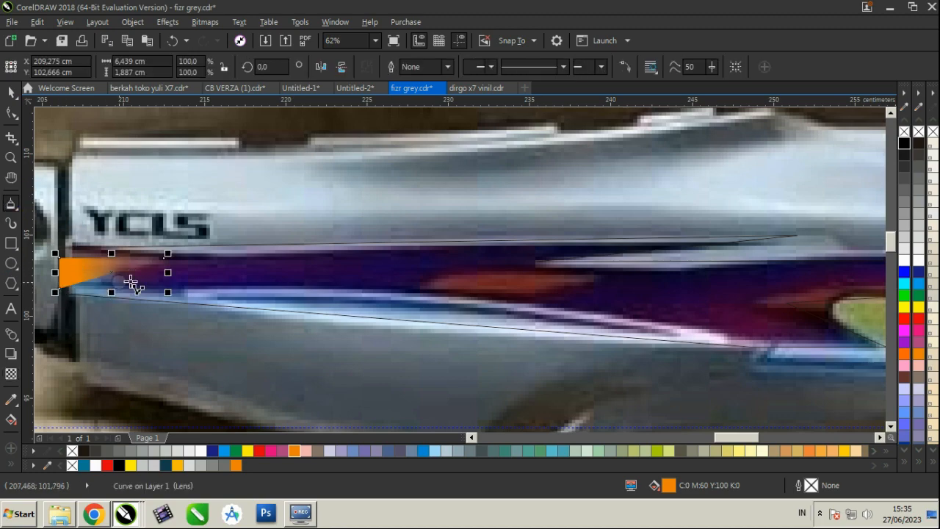
{"action": "scroll", "coordinate": [352, 260], "scroll_direction": "down", "scroll_amount": 2}
{"action": "scroll", "coordinate": [440, 274], "scroll_direction": "up", "scroll_amount": 4}
{"action": "left_click", "coordinate": [444, 274]}
{"action": "left_click", "coordinate": [341, 300]}
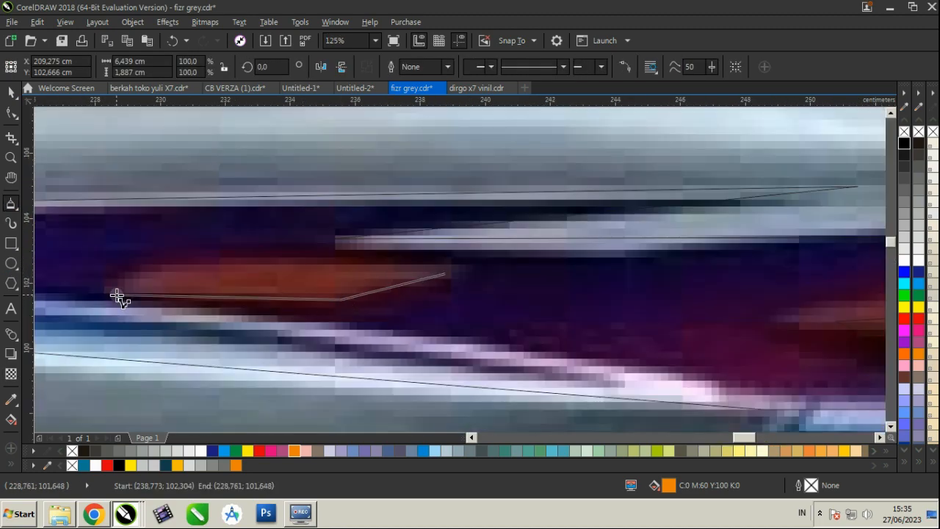
{"action": "left_click", "coordinate": [113, 295]}
{"action": "left_click", "coordinate": [158, 265]}
{"action": "left_click", "coordinate": [444, 273]}
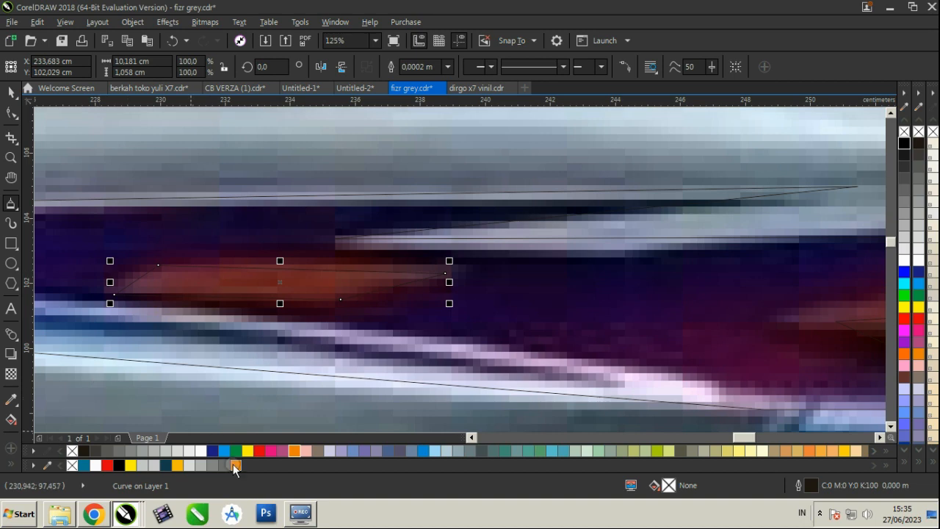
Step: Fill the slanted accent shape orange and extend its lower front corner node forward
{"action": "left_click", "coordinate": [235, 465]}
{"action": "left_click", "coordinate": [11, 113]}
{"action": "left_click_drag", "start_coordinate": [115, 293], "coordinate": [87, 286]}
Step: Fade the orange slanted accent toward its front tip with a linear transparency and remove its outline
{"action": "left_click", "coordinate": [12, 374]}
{"action": "left_click_drag", "start_coordinate": [363, 284], "coordinate": [80, 279]}
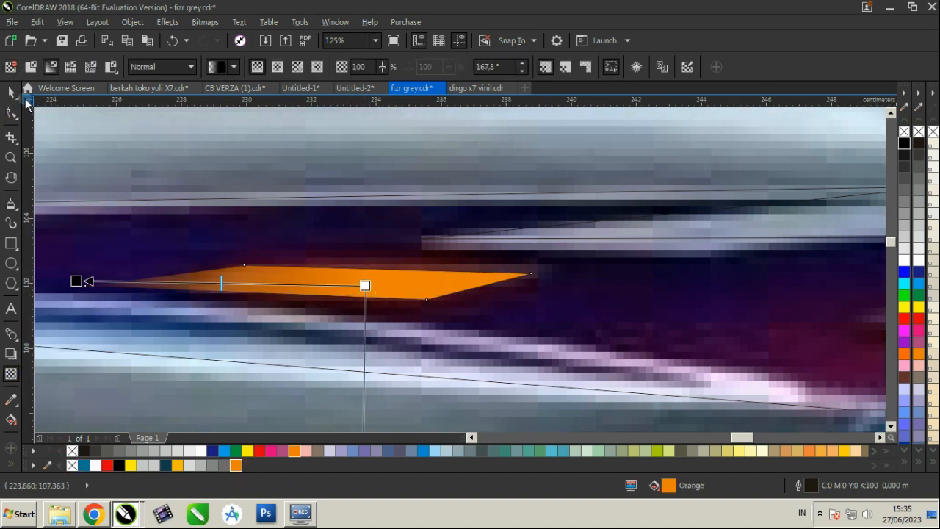
{"action": "left_click", "coordinate": [6, 90]}
{"action": "right_click", "coordinate": [908, 129]}
Step: Draw a long, thin four-sided sliver about 45 by 1.3 cm along the stripe's rear upper part, above the SS logo
{"action": "scroll", "coordinate": [183, 194], "scroll_direction": "down", "scroll_amount": 2}
{"action": "left_click", "coordinate": [359, 229]}
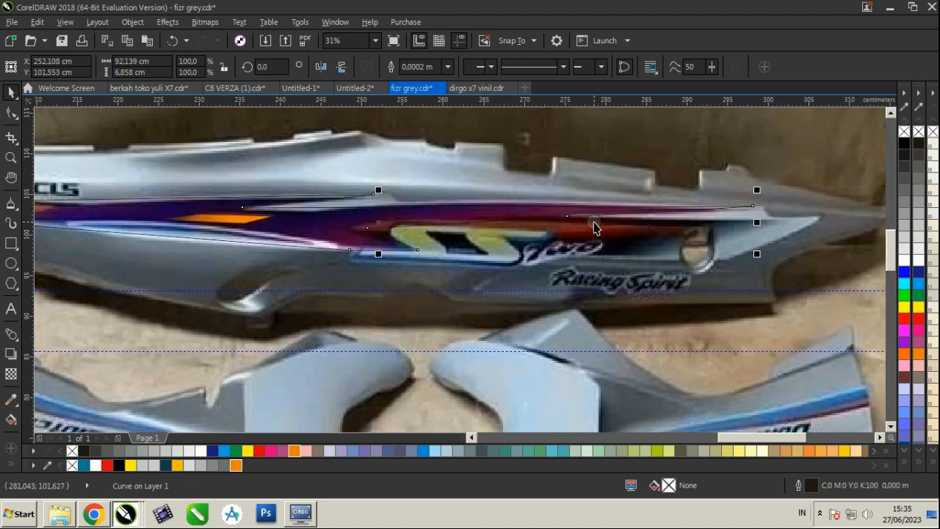
{"action": "scroll", "coordinate": [644, 207], "scroll_direction": "up", "scroll_amount": 1}
{"action": "left_click", "coordinate": [7, 201]}
{"action": "scroll", "coordinate": [707, 215], "scroll_direction": "down", "scroll_amount": 1}
{"action": "left_click", "coordinate": [786, 210]}
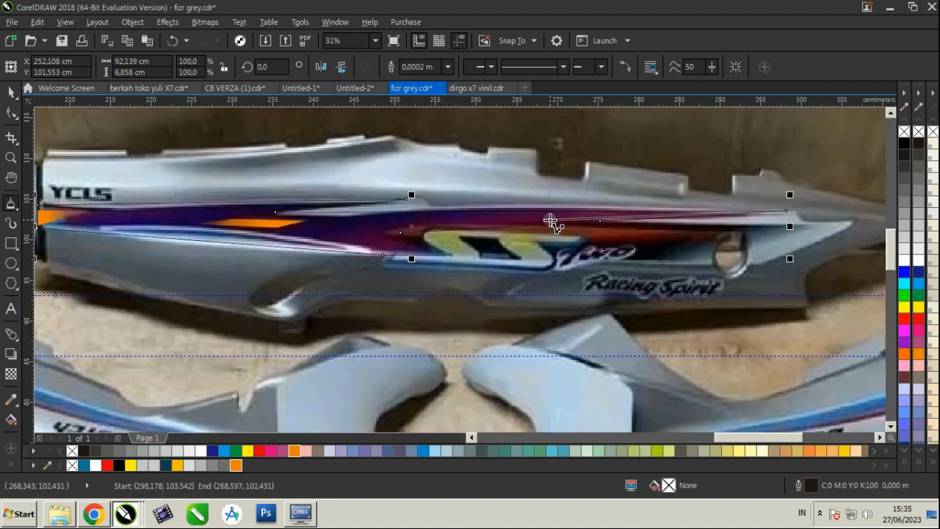
{"action": "left_click", "coordinate": [419, 217]}
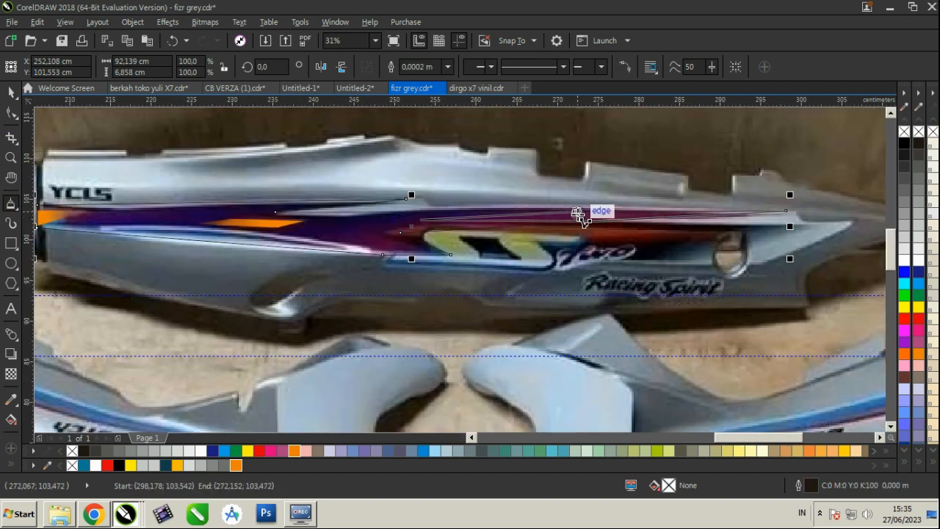
{"action": "left_click", "coordinate": [786, 210]}
Step: Check the reference graphics on the lower panel and fill the long rear sliver purple (#9900CC) with no outline
{"action": "scroll", "coordinate": [315, 220], "scroll_direction": "down", "scroll_amount": 2}
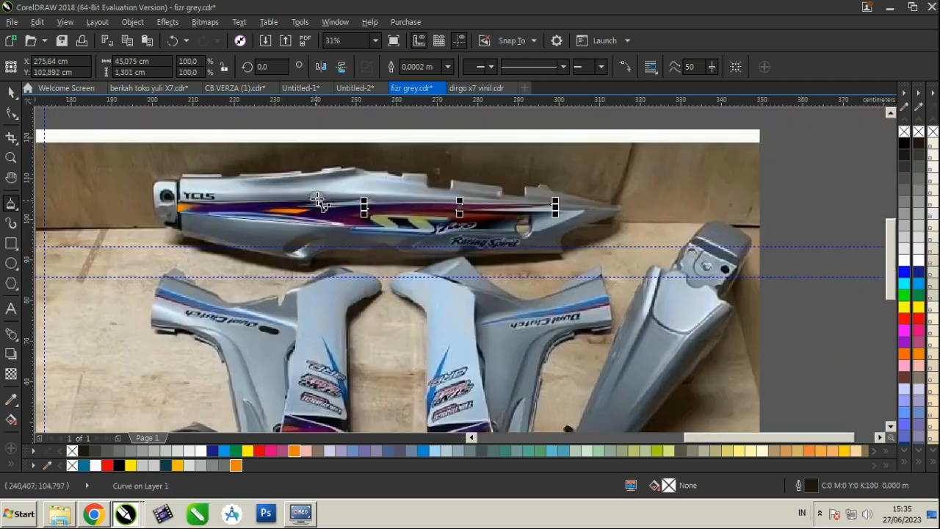
{"action": "scroll", "coordinate": [345, 376], "scroll_direction": "up", "scroll_amount": 2}
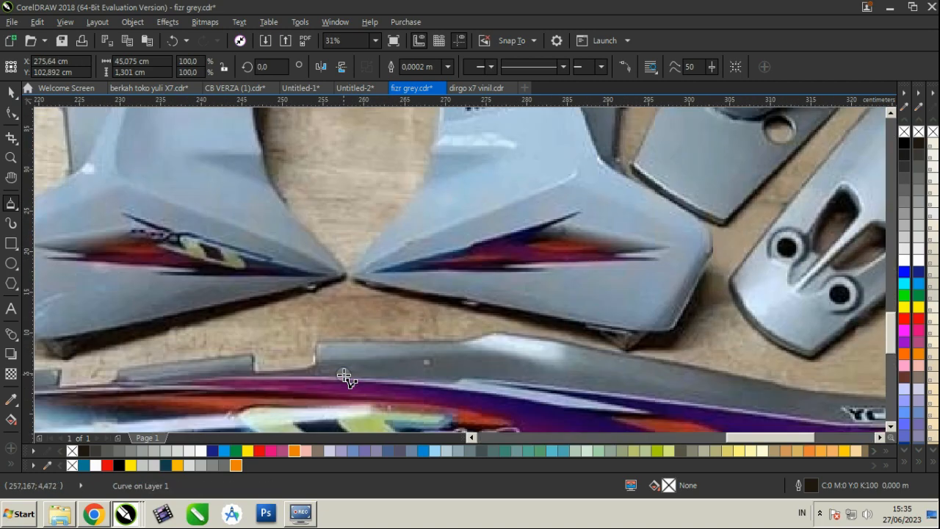
{"action": "scroll", "coordinate": [344, 373], "scroll_direction": "down", "scroll_amount": 3}
{"action": "left_click", "coordinate": [11, 92]}
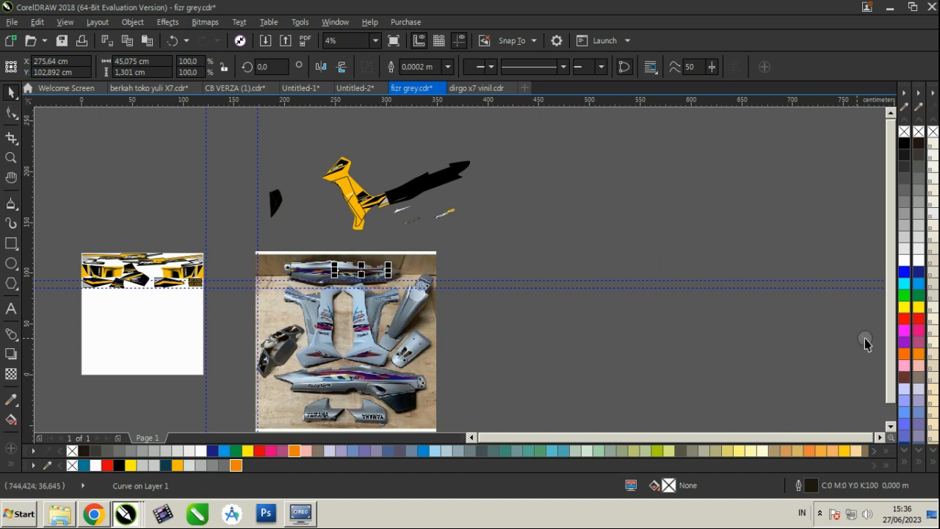
{"action": "left_click", "coordinate": [901, 340]}
{"action": "scroll", "coordinate": [365, 276], "scroll_direction": "up", "scroll_amount": 3}
{"action": "right_click", "coordinate": [906, 135]}
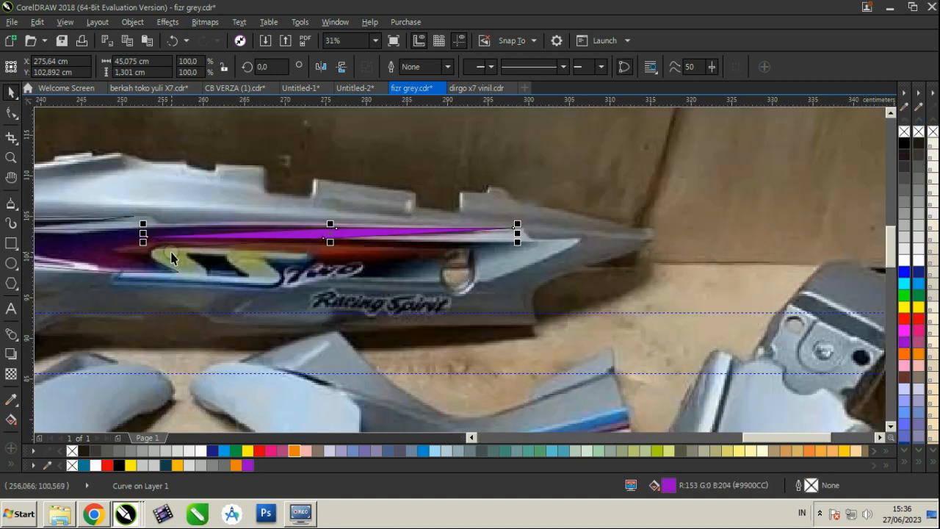
Step: Draw a four-sided strip about 41.4 by 1.9 cm over the orange band along the SS logo's upper edge, filled orange without an outline
{"action": "scroll", "coordinate": [164, 253], "scroll_direction": "up", "scroll_amount": 1}
{"action": "left_click", "coordinate": [9, 204]}
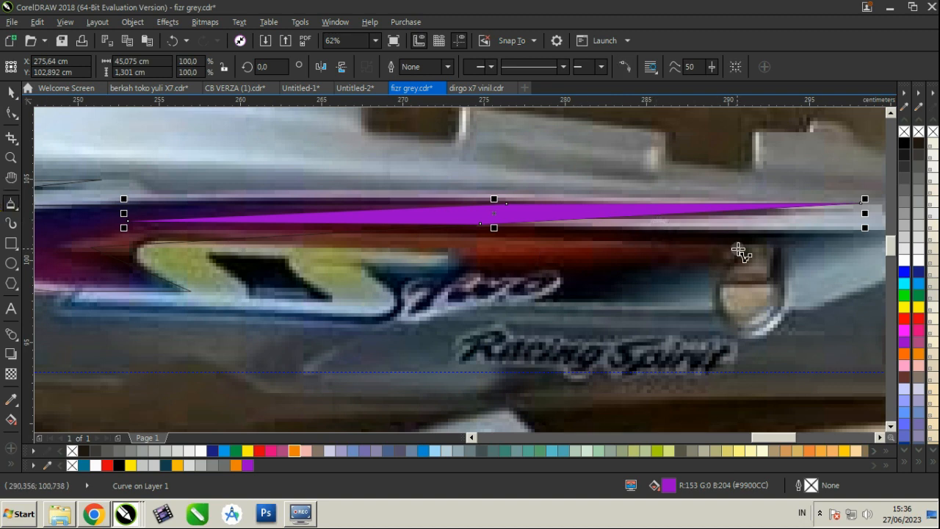
{"action": "left_click", "coordinate": [739, 248]}
{"action": "left_click", "coordinate": [565, 261]}
{"action": "left_click", "coordinate": [70, 244]}
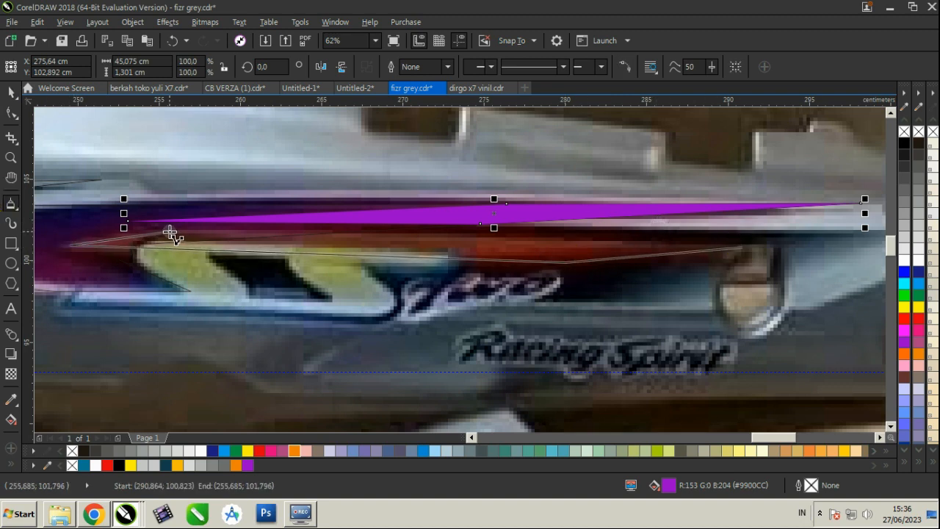
{"action": "left_click", "coordinate": [739, 248]}
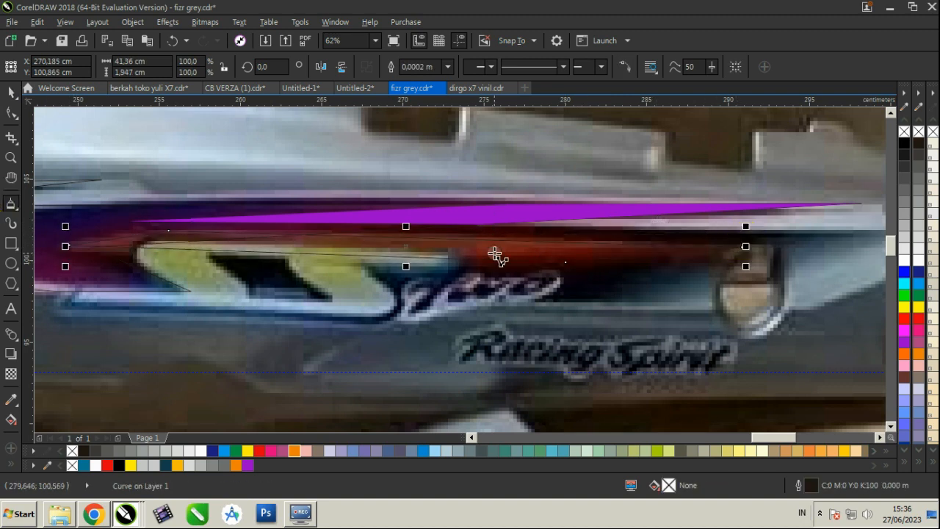
{"action": "left_click", "coordinate": [236, 464]}
{"action": "right_click", "coordinate": [76, 451]}
Step: Apply a linear transparency to the long orange strip and slant its direction so the rear end fades out diagonally
{"action": "left_click", "coordinate": [11, 373]}
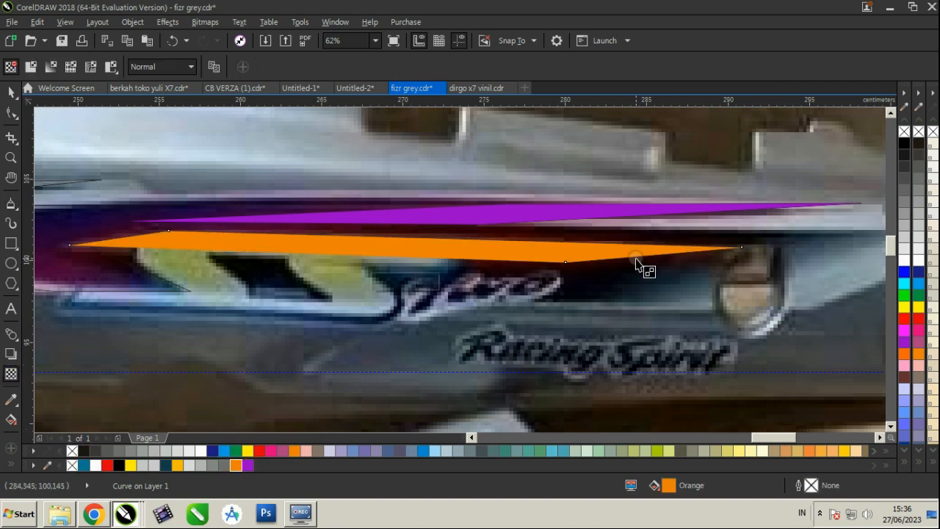
{"action": "left_click_drag", "start_coordinate": [229, 240], "coordinate": [599, 268]}
{"action": "scroll", "coordinate": [542, 259], "scroll_direction": "down", "scroll_amount": 1}
{"action": "scroll", "coordinate": [481, 259], "scroll_direction": "up", "scroll_amount": 1}
{"action": "key", "text": "ctrl+z"}
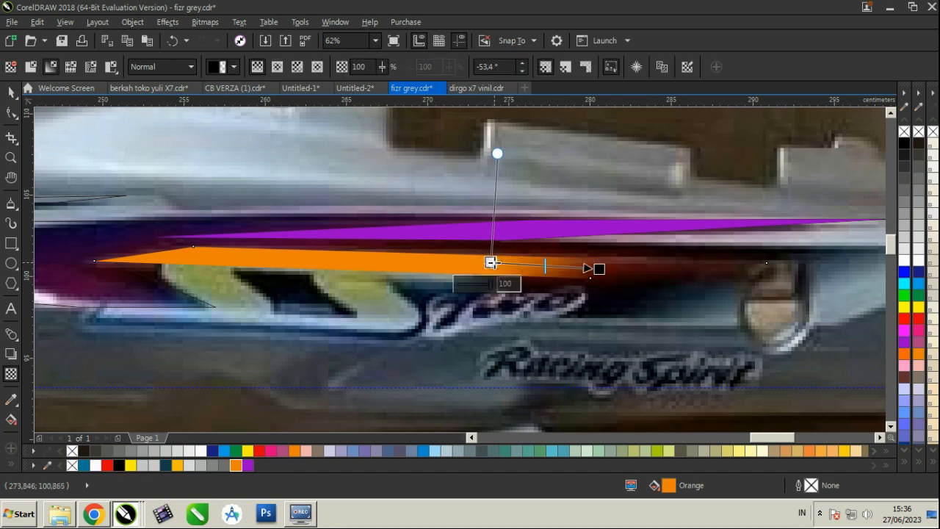
{"action": "left_click_drag", "start_coordinate": [491, 262], "coordinate": [450, 223]}
{"action": "left_click_drag", "start_coordinate": [599, 268], "coordinate": [637, 284]}
{"action": "scroll", "coordinate": [638, 284], "scroll_direction": "down", "scroll_amount": 1}
{"action": "scroll", "coordinate": [538, 264], "scroll_direction": "up", "scroll_amount": 1}
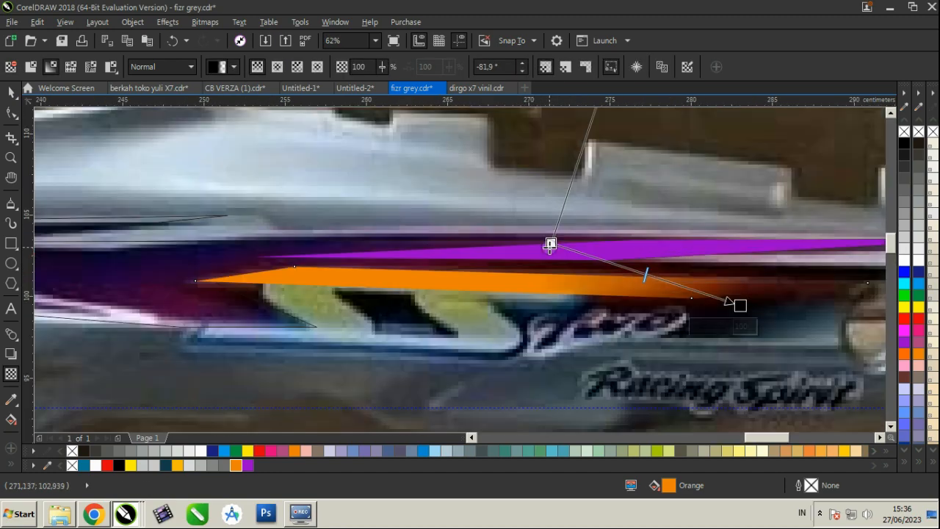
{"action": "left_click_drag", "start_coordinate": [551, 243], "coordinate": [563, 230]}
Step: Apply a linear transparency to the purple sliver so that it fades out toward its front tip
{"action": "left_click", "coordinate": [10, 92]}
{"action": "left_click", "coordinate": [588, 199]}
{"action": "left_click", "coordinate": [589, 252]}
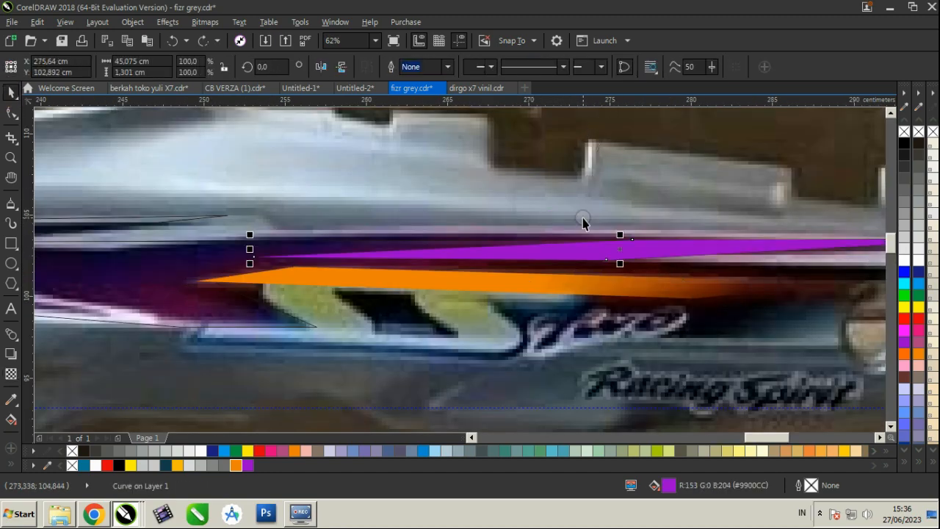
{"action": "left_click", "coordinate": [12, 375]}
{"action": "left_click_drag", "start_coordinate": [715, 243], "coordinate": [286, 248]}
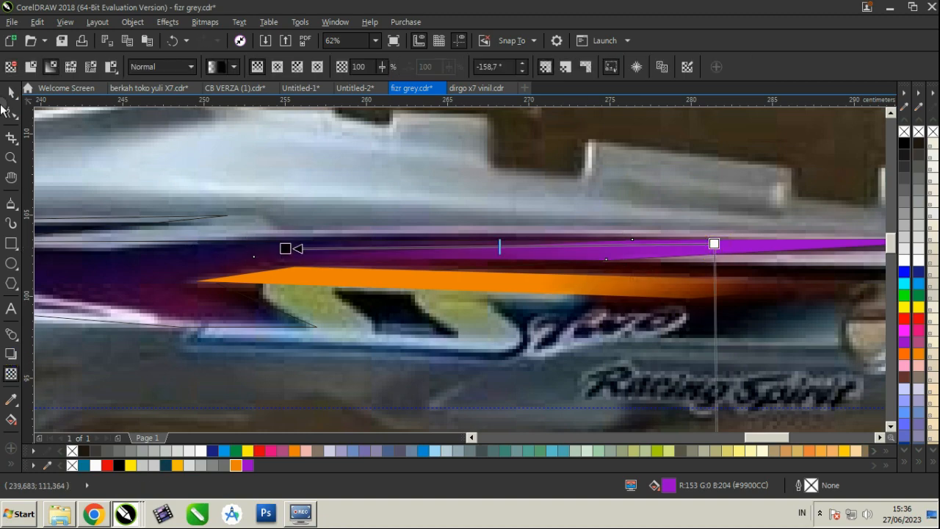
{"action": "left_click", "coordinate": [10, 94]}
{"action": "left_click", "coordinate": [367, 177]}
{"action": "scroll", "coordinate": [368, 178], "scroll_direction": "down", "scroll_amount": 1}
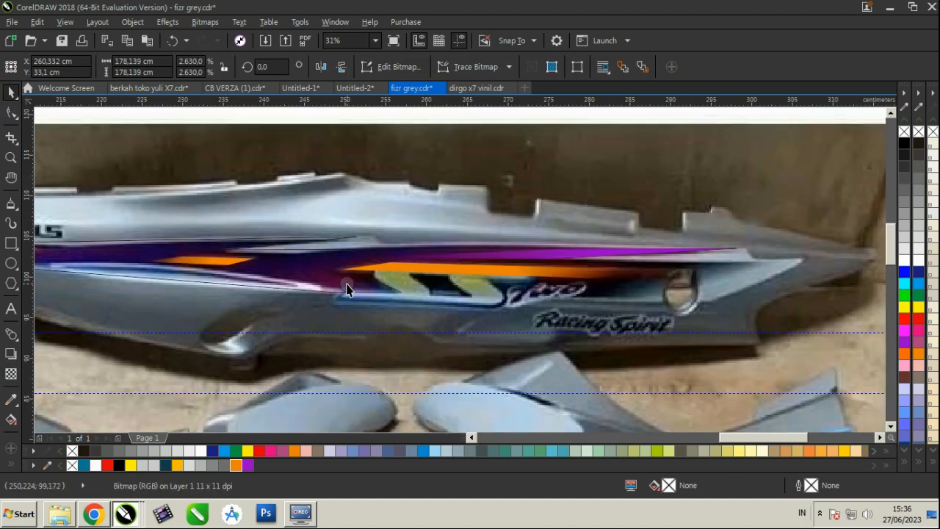
{"action": "scroll", "coordinate": [346, 289], "scroll_direction": "down", "scroll_amount": 3}
{"action": "scroll", "coordinate": [357, 385], "scroll_direction": "up", "scroll_amount": 3}
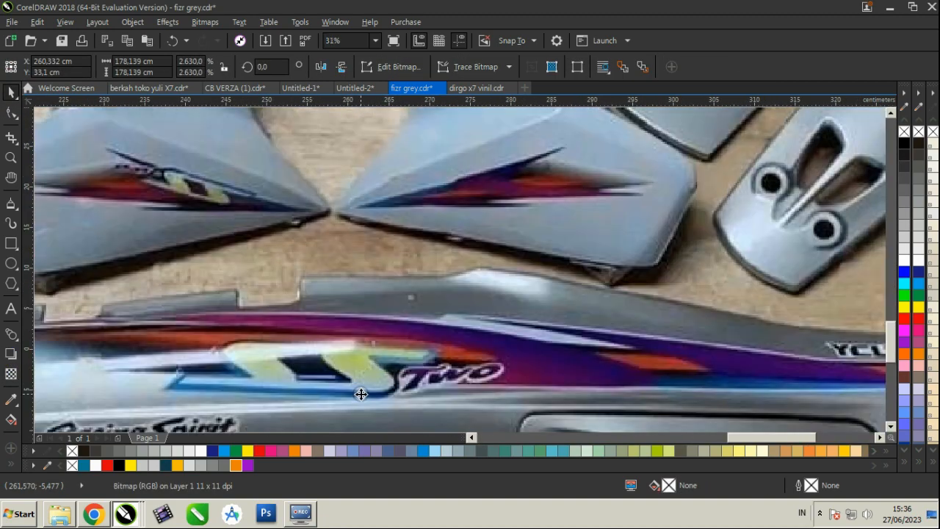
{"action": "scroll", "coordinate": [360, 395], "scroll_direction": "down", "scroll_amount": 1}
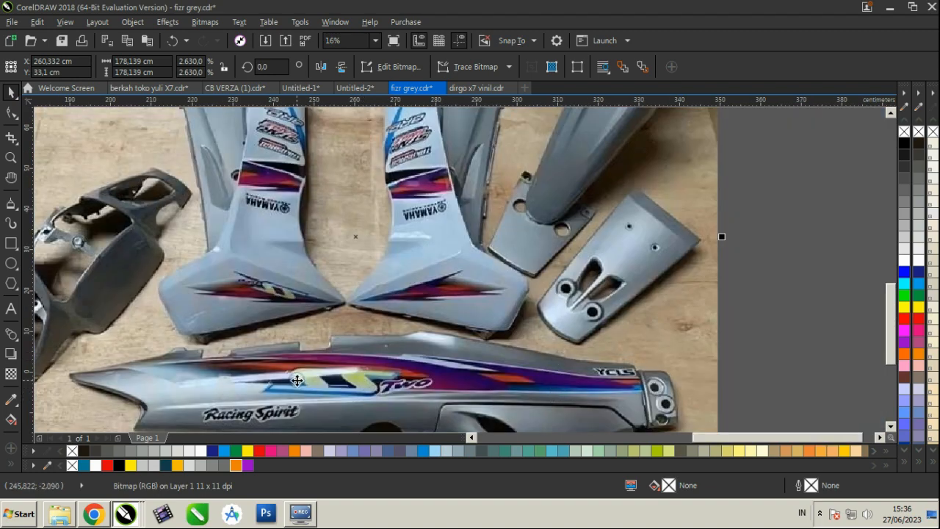
Step: Draw a closed six-node outline about 53.1 by 5.1 cm around the dark area behind the SS logo on the upper panel
{"action": "scroll", "coordinate": [297, 379], "scroll_direction": "up", "scroll_amount": 1}
{"action": "scroll", "coordinate": [323, 345], "scroll_direction": "down", "scroll_amount": 2}
{"action": "scroll", "coordinate": [370, 155], "scroll_direction": "up", "scroll_amount": 2}
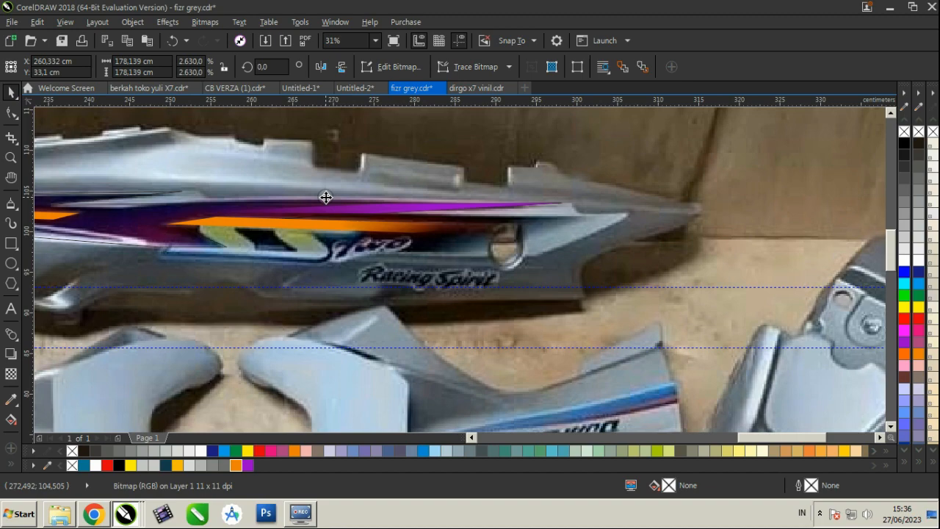
{"action": "left_click", "coordinate": [11, 205]}
{"action": "left_click", "coordinate": [12, 92]}
{"action": "left_click", "coordinate": [174, 206]}
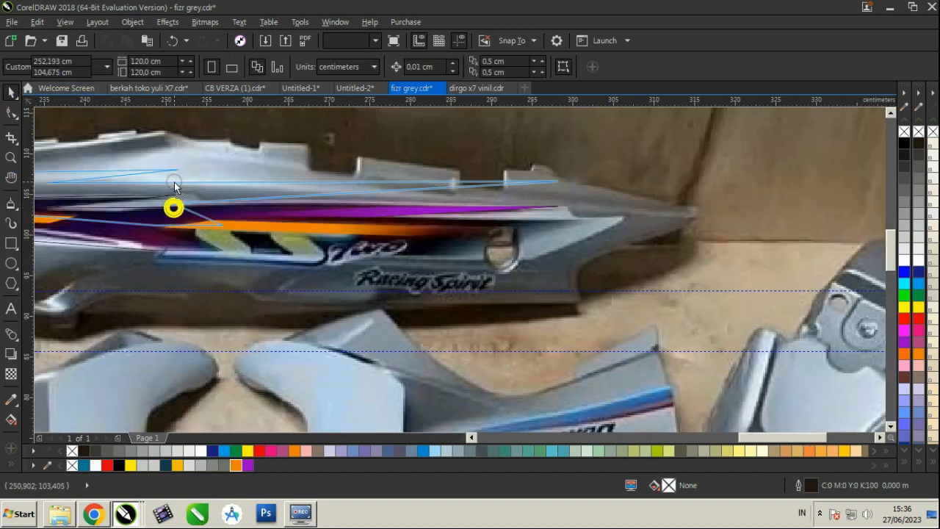
{"action": "left_click", "coordinate": [10, 205]}
{"action": "left_click", "coordinate": [375, 211]}
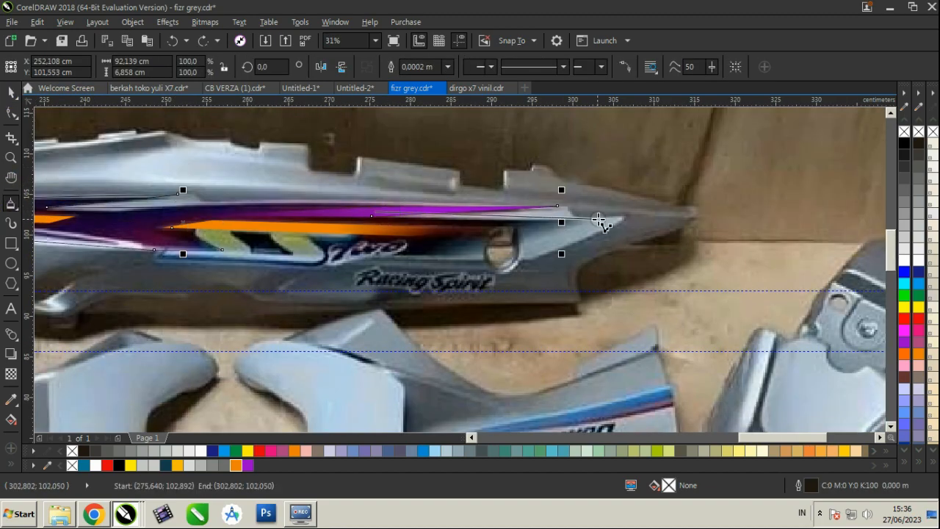
{"action": "left_click", "coordinate": [602, 218]}
{"action": "left_click", "coordinate": [472, 253]}
{"action": "left_click", "coordinate": [222, 251]}
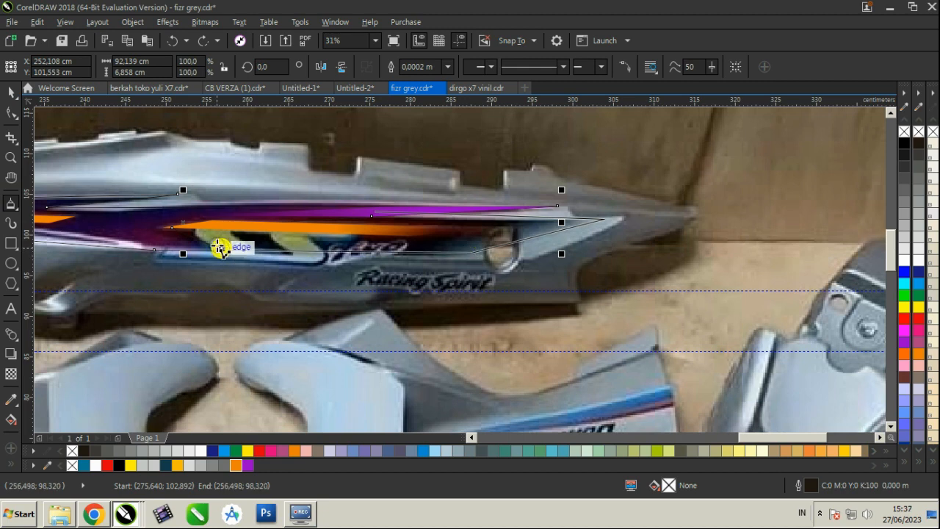
{"action": "left_click", "coordinate": [174, 230]}
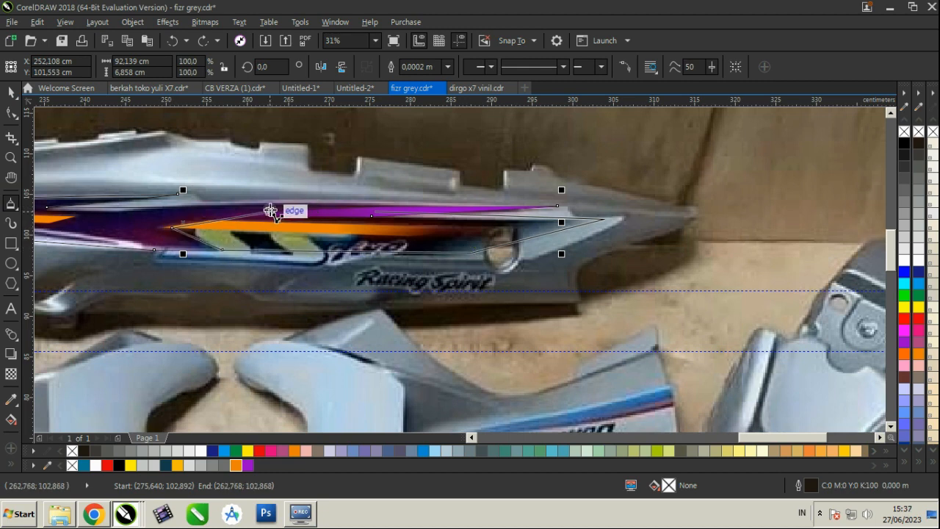
{"action": "left_click", "coordinate": [375, 210]}
Step: Move the six-node outline's front node outward past the tip of the orange strip, making the shape about 56.2 cm long
{"action": "left_click", "coordinate": [10, 92]}
{"action": "scroll", "coordinate": [185, 229], "scroll_direction": "up", "scroll_amount": 1}
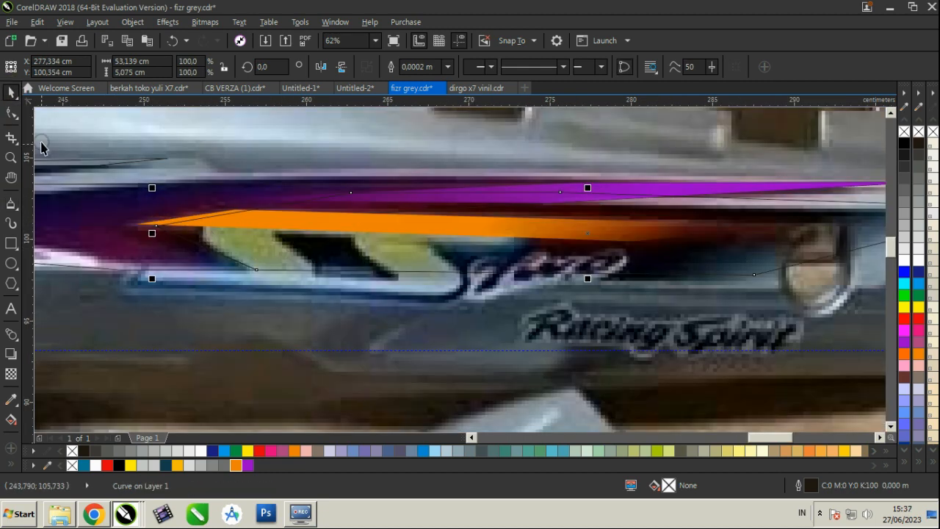
{"action": "left_click", "coordinate": [10, 113]}
{"action": "left_click_drag", "start_coordinate": [155, 225], "coordinate": [107, 217]}
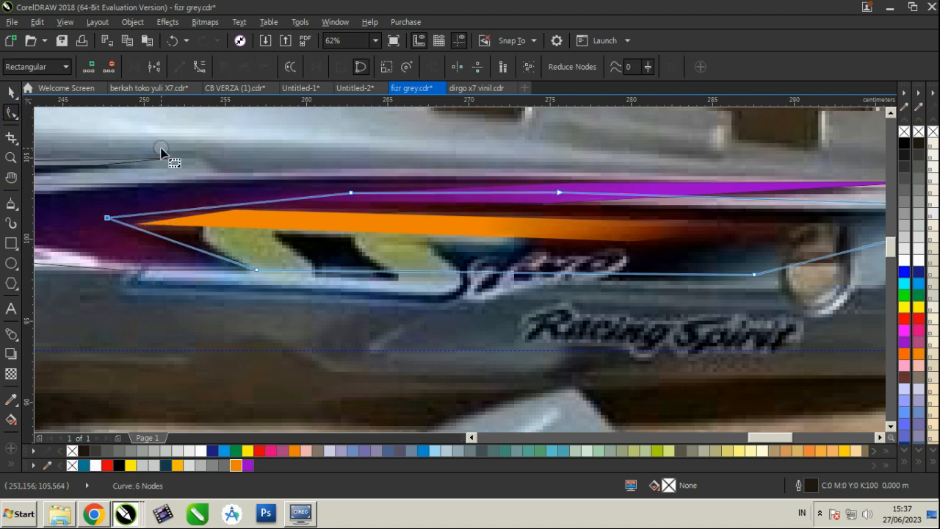
{"action": "left_click", "coordinate": [8, 92]}
Step: Select the two front orange shapes, the purple sliver and the long orange strip together
{"action": "scroll", "coordinate": [254, 163], "scroll_direction": "down", "scroll_amount": 1}
{"action": "scroll", "coordinate": [174, 193], "scroll_direction": "up", "scroll_amount": 1}
{"action": "scroll", "coordinate": [199, 193], "scroll_direction": "down", "scroll_amount": 1}
{"action": "left_click", "coordinate": [199, 193]}
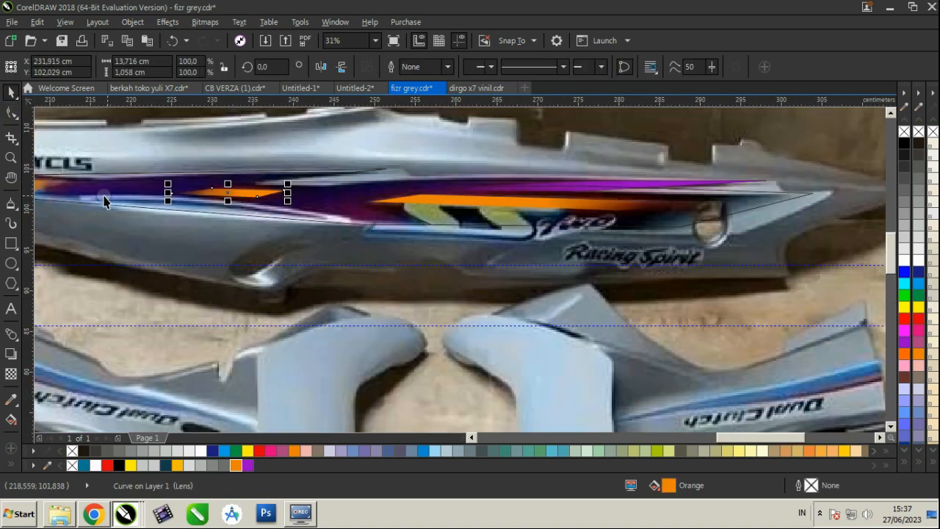
{"action": "scroll", "coordinate": [133, 189], "scroll_direction": "up", "scroll_amount": 1}
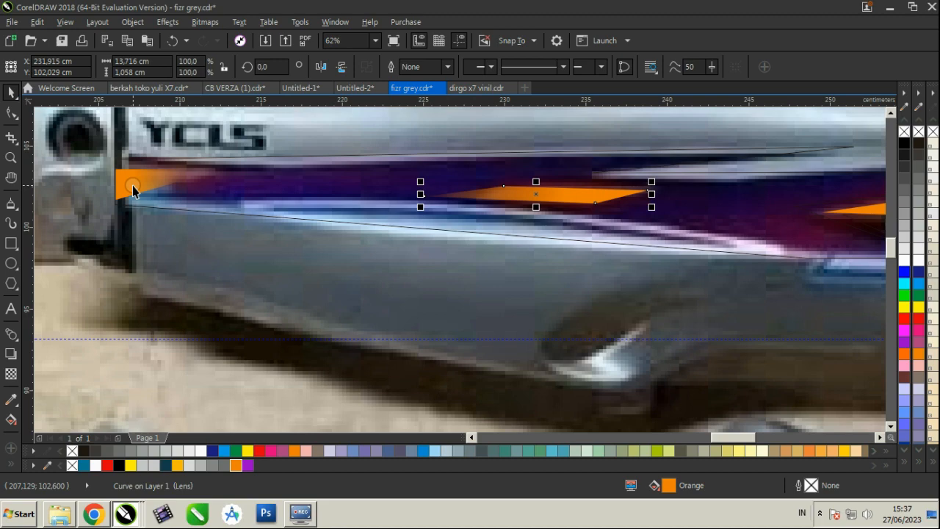
{"action": "left_click", "coordinate": [133, 189], "text": "shift"}
{"action": "scroll", "coordinate": [133, 189], "scroll_direction": "down", "scroll_amount": 1}
{"action": "scroll", "coordinate": [477, 250], "scroll_direction": "up", "scroll_amount": 1}
{"action": "scroll", "coordinate": [477, 256], "scroll_direction": "down", "scroll_amount": 1}
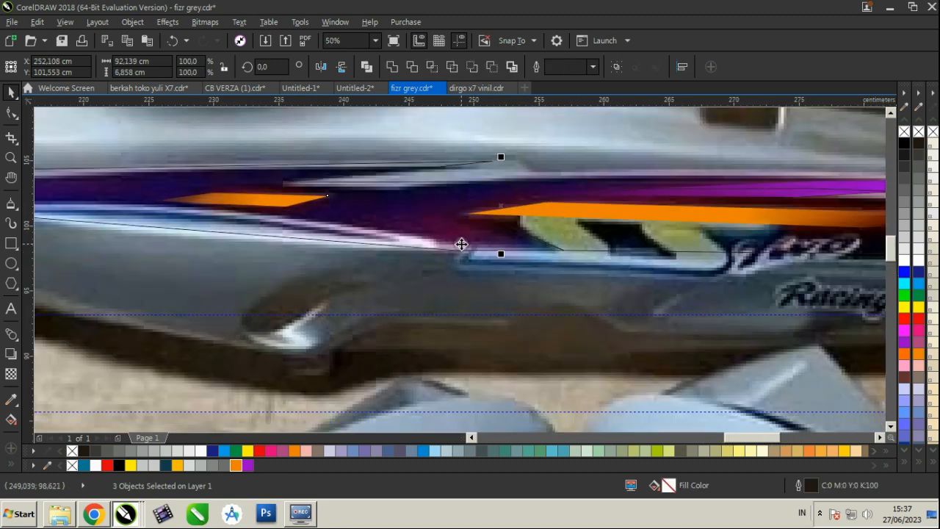
{"action": "scroll", "coordinate": [716, 193], "scroll_direction": "up", "scroll_amount": 1}
{"action": "left_click", "coordinate": [717, 194], "text": "shift"}
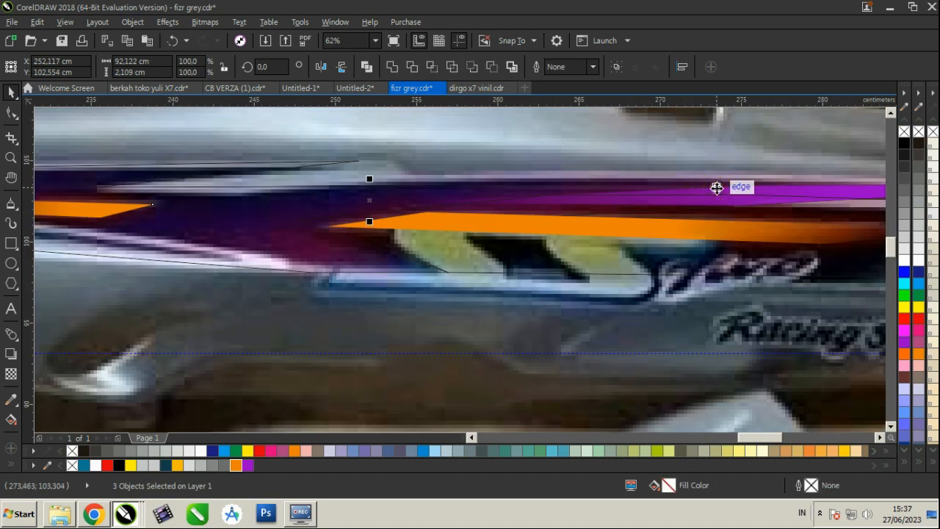
{"action": "left_click", "coordinate": [581, 227], "text": "shift"}
{"action": "left_click", "coordinate": [505, 169]}
Step: Try a black fill on the six-node outline around the SS logo and undo it
{"action": "left_click", "coordinate": [484, 272]}
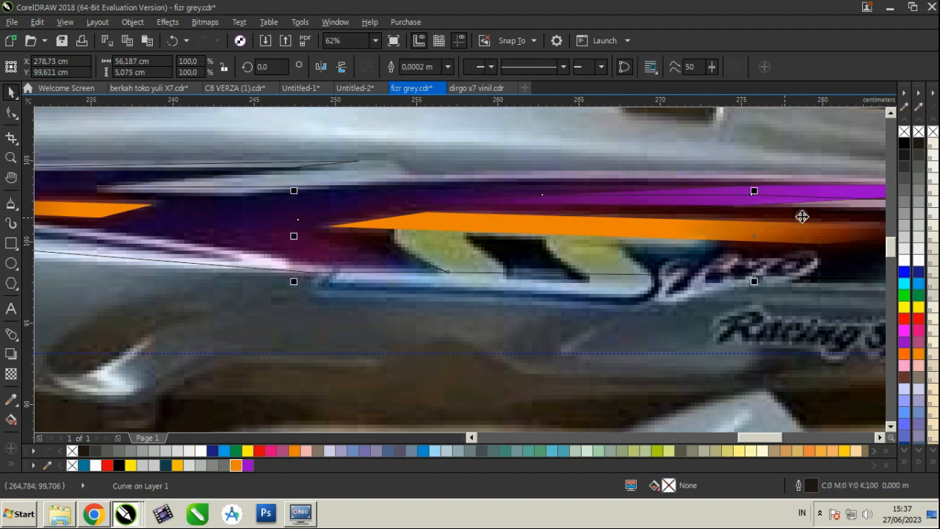
{"action": "left_click", "coordinate": [903, 145]}
{"action": "scroll", "coordinate": [654, 199], "scroll_direction": "down", "scroll_amount": 1}
{"action": "key", "text": "ctrl+z"}
Step: Try to bring the long orange strip and the purple sliver in front of the six-node outline
{"action": "left_click", "coordinate": [606, 174]}
{"action": "left_click", "coordinate": [606, 212]}
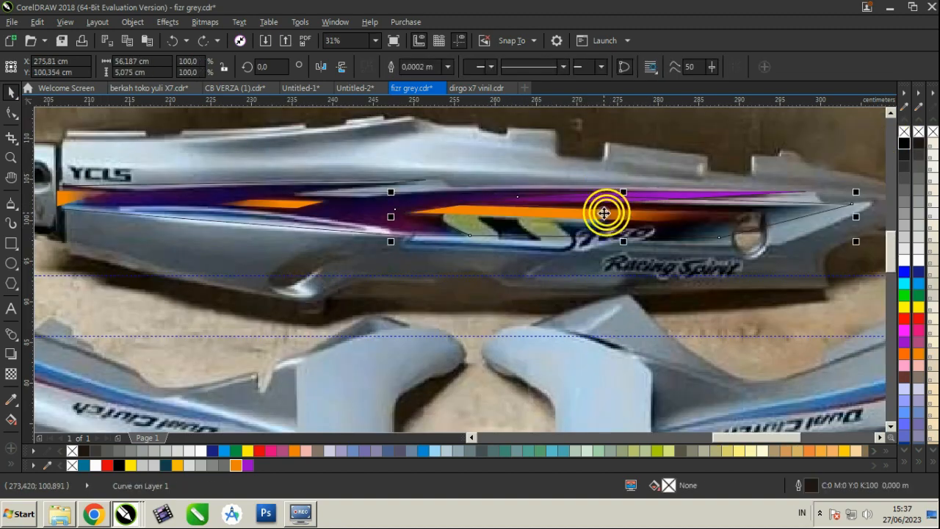
{"action": "scroll", "coordinate": [472, 219], "scroll_direction": "up", "scroll_amount": 3}
{"action": "left_click", "coordinate": [405, 213]}
{"action": "scroll", "coordinate": [405, 212], "scroll_direction": "down", "scroll_amount": 3}
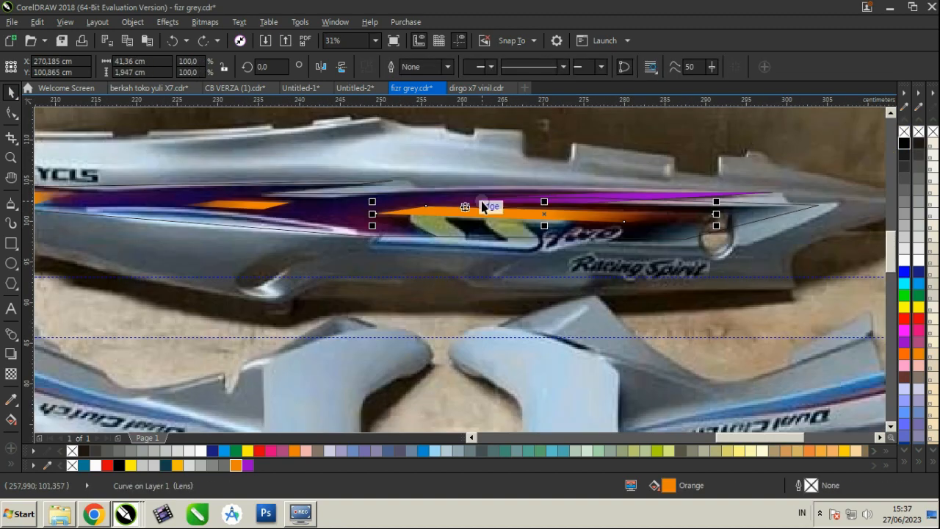
{"action": "scroll", "coordinate": [558, 210], "scroll_direction": "up", "scroll_amount": 2}
{"action": "left_click", "coordinate": [572, 200]}
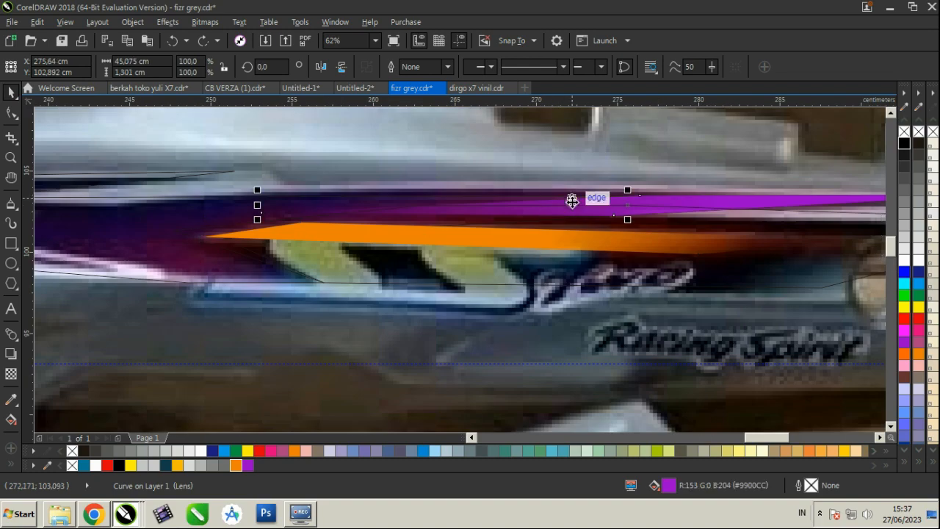
{"action": "scroll", "coordinate": [572, 200], "scroll_direction": "down", "scroll_amount": 1}
Step: Fill the six-node outline black again to test the stacking order, and undo the fill
{"action": "left_click", "coordinate": [725, 222]}
{"action": "left_click", "coordinate": [903, 139]}
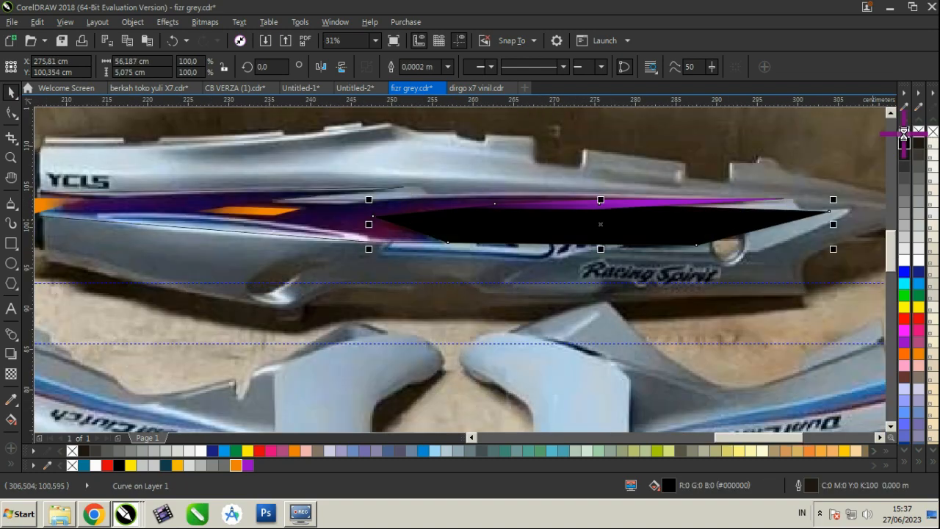
{"action": "left_click", "coordinate": [420, 174]}
{"action": "key", "text": "ctrl+z"}
Step: Bring the long orange strip in front of the six-node outline and fill the outline black (#000000)
{"action": "left_click", "coordinate": [522, 226]}
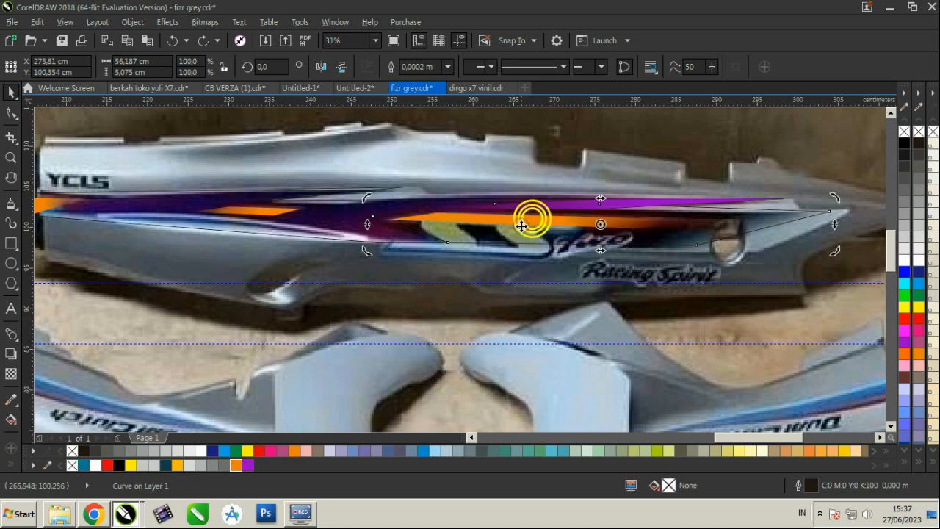
{"action": "left_click", "coordinate": [522, 225]}
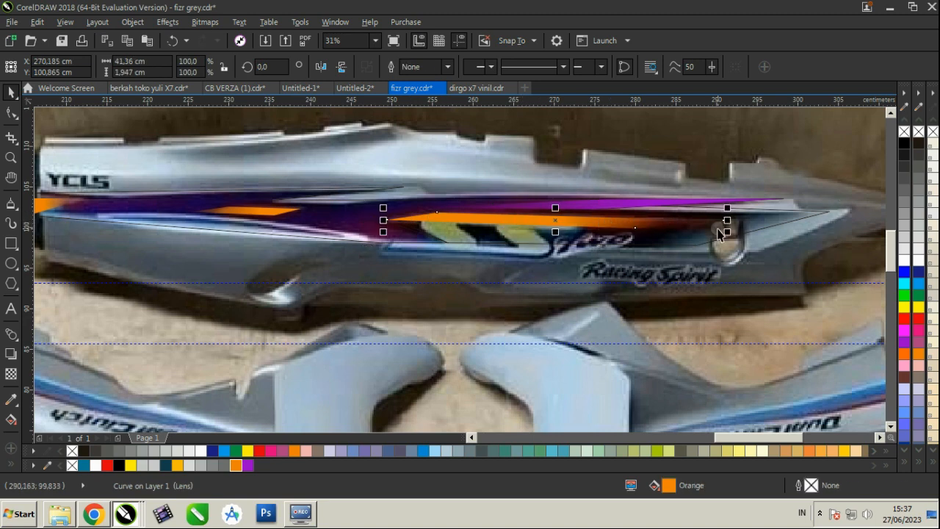
{"action": "left_click", "coordinate": [718, 231]}
{"action": "left_click", "coordinate": [903, 139]}
{"action": "scroll", "coordinate": [686, 225], "scroll_direction": "up", "scroll_amount": 1}
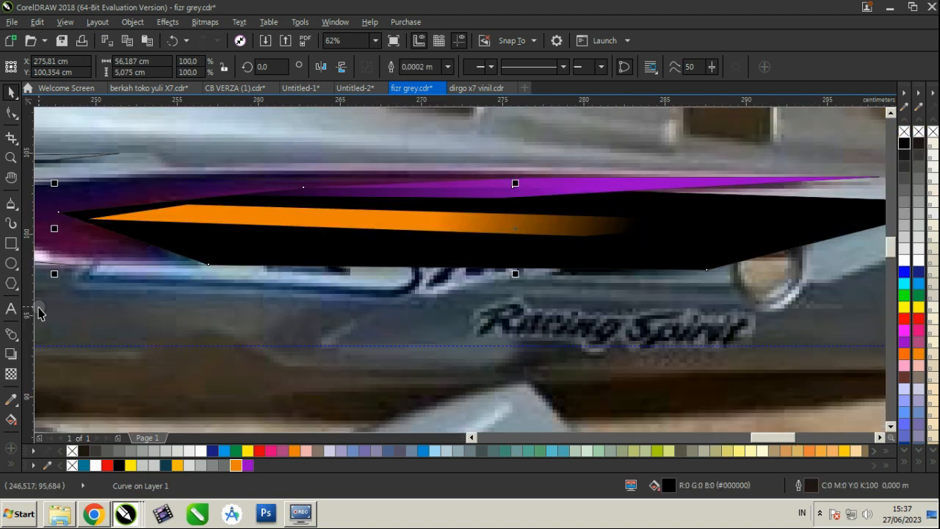
Step: Apply a linear transparency to the black shape so its rear end fades out, with the fade starting near the rear hole
{"action": "left_click", "coordinate": [11, 373]}
{"action": "scroll", "coordinate": [503, 204], "scroll_direction": "down", "scroll_amount": 1}
{"action": "left_click_drag", "start_coordinate": [500, 206], "coordinate": [616, 218]}
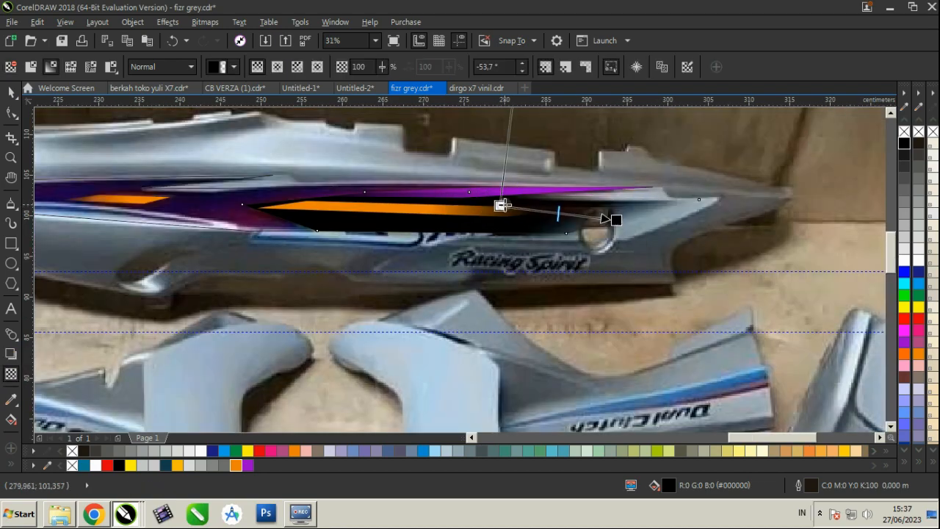
{"action": "left_click_drag", "start_coordinate": [500, 206], "coordinate": [553, 212]}
{"action": "left_click", "coordinate": [13, 94]}
{"action": "scroll", "coordinate": [434, 146], "scroll_direction": "down", "scroll_amount": 1}
{"action": "left_click", "coordinate": [434, 144]}
{"action": "scroll", "coordinate": [275, 173], "scroll_direction": "down", "scroll_amount": 1}
{"action": "scroll", "coordinate": [266, 173], "scroll_direction": "up", "scroll_amount": 2}
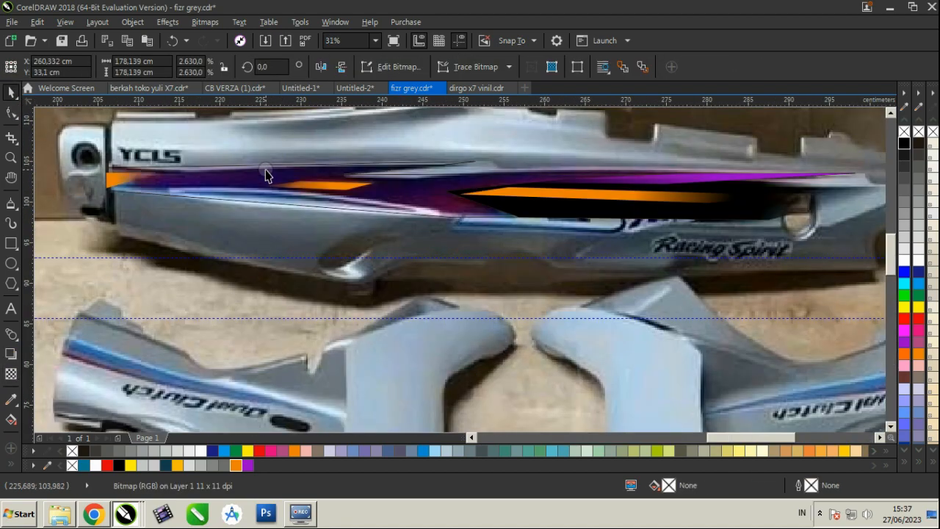
Step: Give the large 92.1 cm stripe outline a fountain fill whose start colour is dark purple sampled from the reference's lower panel
{"action": "left_click", "coordinate": [266, 175]}
{"action": "scroll", "coordinate": [360, 290], "scroll_direction": "down", "scroll_amount": 2}
{"action": "scroll", "coordinate": [422, 360], "scroll_direction": "up", "scroll_amount": 1}
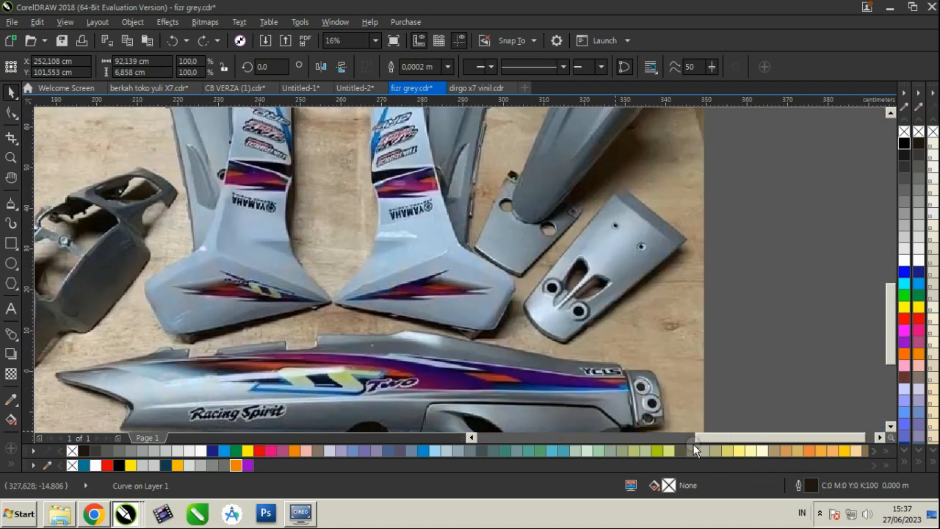
{"action": "left_click", "coordinate": [670, 484]}
{"action": "left_click", "coordinate": [636, 152]}
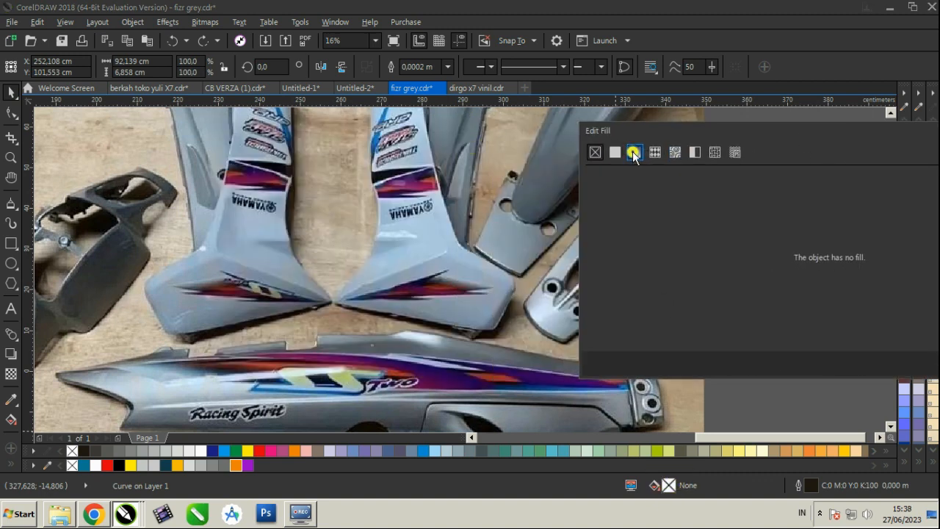
{"action": "left_click", "coordinate": [591, 292]}
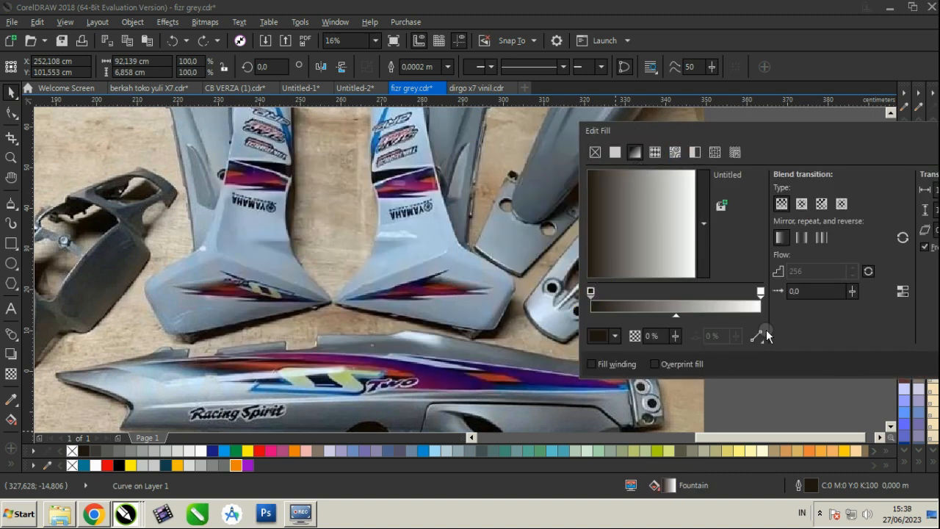
{"action": "left_click", "coordinate": [598, 335]}
{"action": "left_click", "coordinate": [646, 185]}
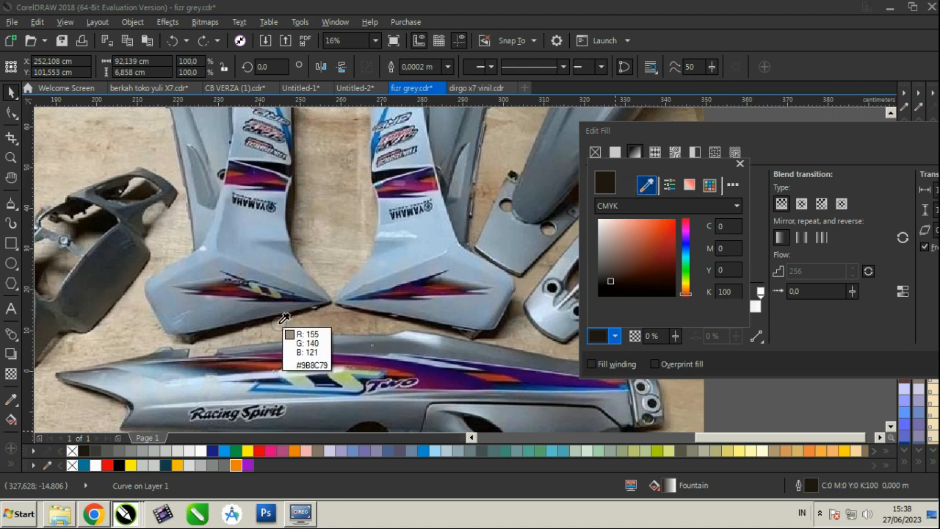
{"action": "left_click", "coordinate": [431, 387]}
{"action": "left_click", "coordinate": [621, 148]}
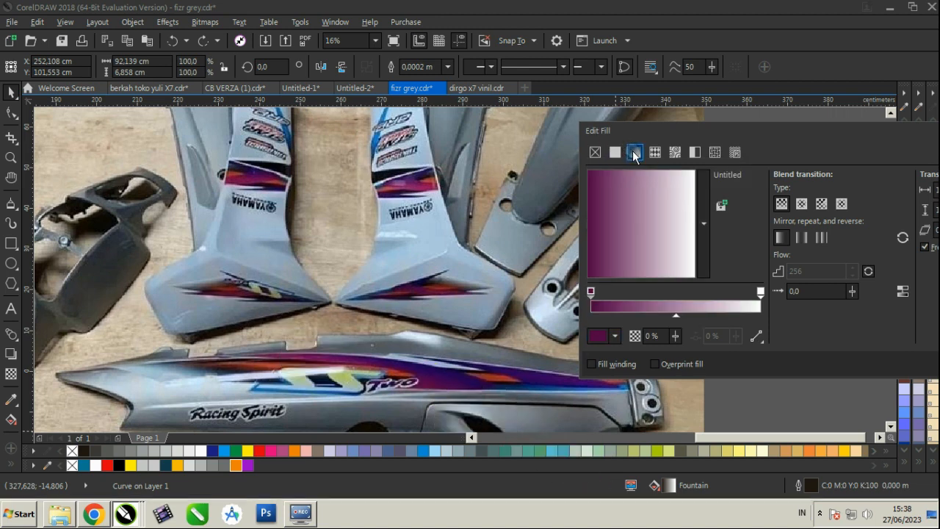
Step: Add a middle colour node at 57% to the fountain fill and set it to blue #1609A1
{"action": "left_click", "coordinate": [760, 292]}
{"action": "left_click_drag", "start_coordinate": [702, 293], "coordinate": [687, 292]}
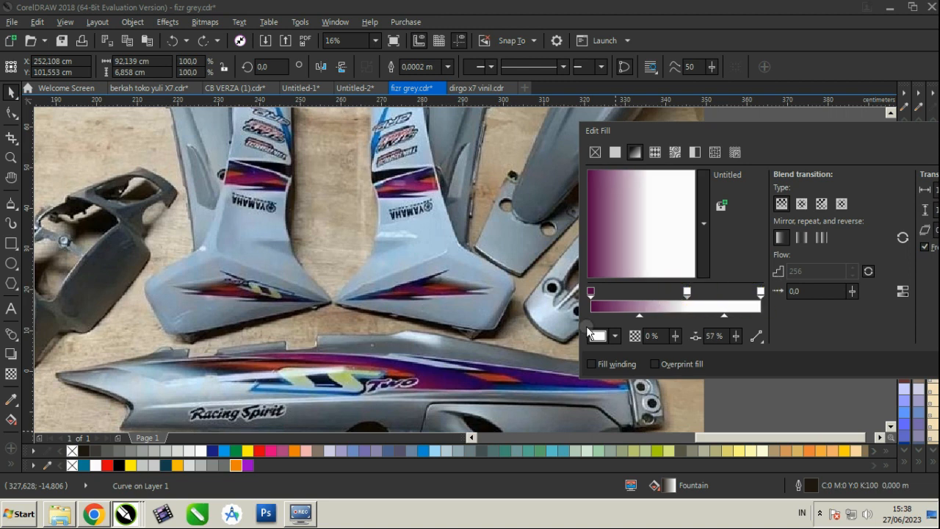
{"action": "left_click", "coordinate": [592, 335]}
{"action": "left_click", "coordinate": [646, 184]}
{"action": "left_click", "coordinate": [464, 375]}
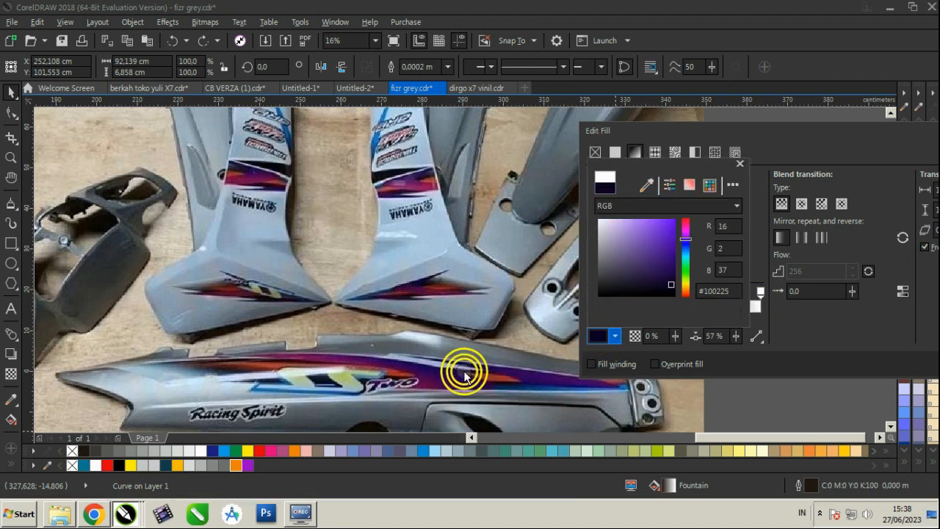
{"action": "left_click", "coordinate": [427, 361]}
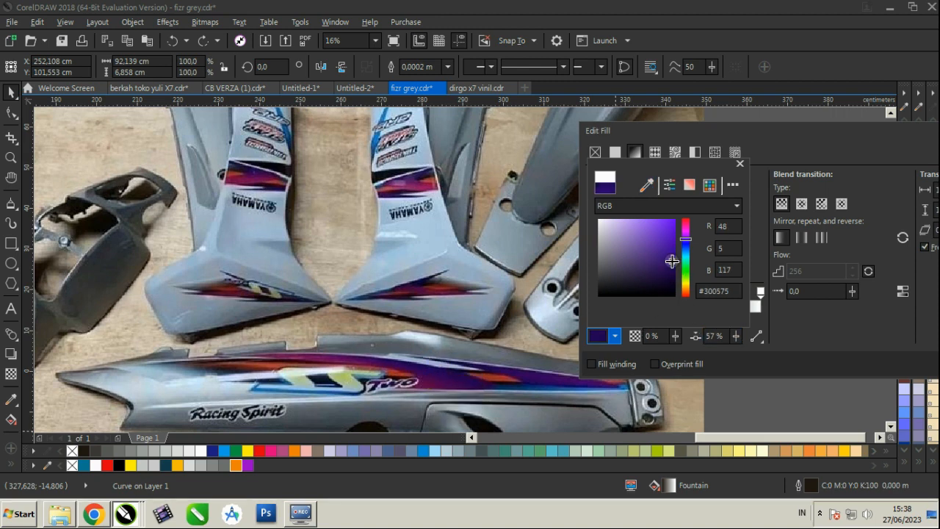
{"action": "left_click_drag", "start_coordinate": [684, 243], "coordinate": [685, 245]}
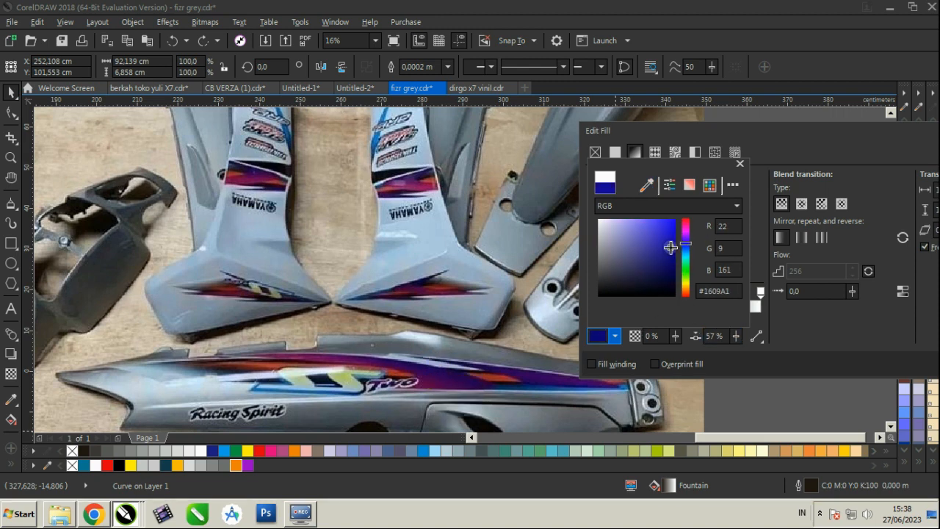
{"action": "left_click", "coordinate": [781, 323]}
Step: Set the fountain fill's end colour to dark purple sampled from the stripe on the reference's lower panel
{"action": "left_click", "coordinate": [761, 292]}
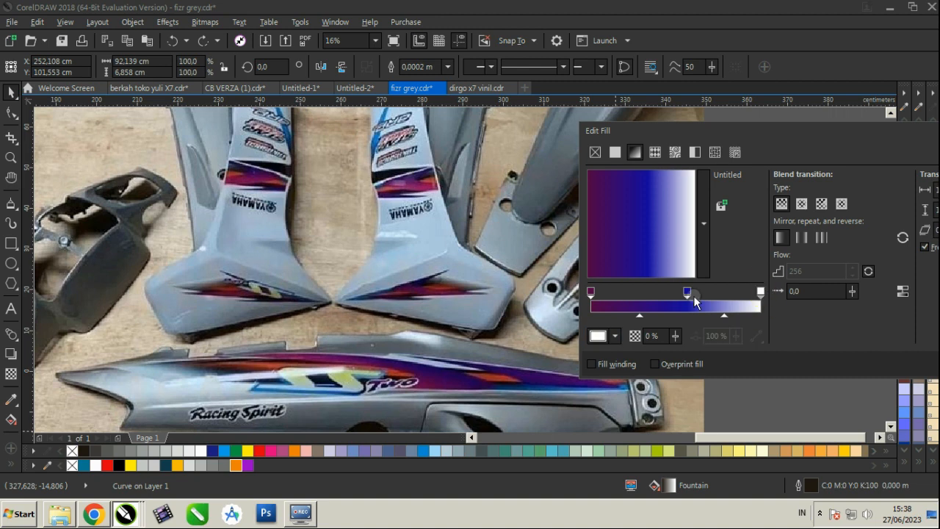
{"action": "left_click", "coordinate": [598, 337]}
{"action": "left_click", "coordinate": [646, 185]}
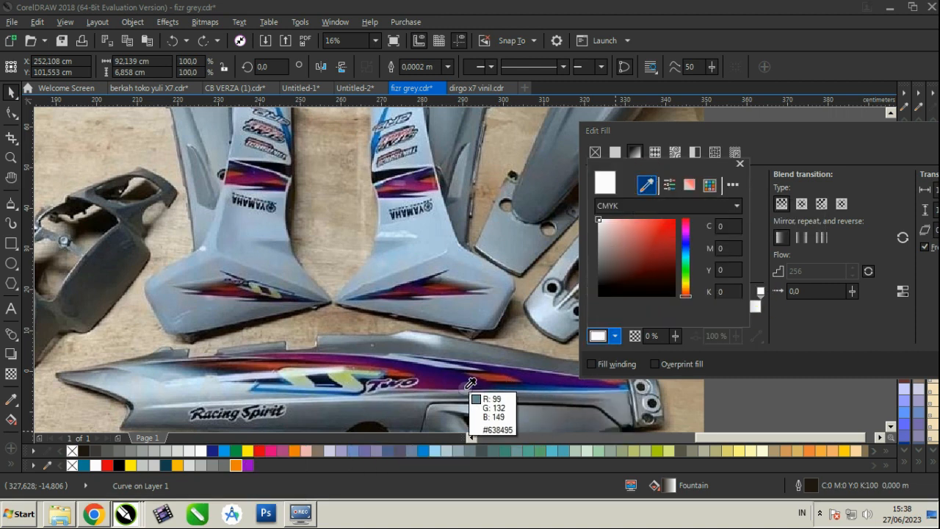
{"action": "left_click", "coordinate": [441, 383]}
{"action": "left_click", "coordinate": [803, 346]}
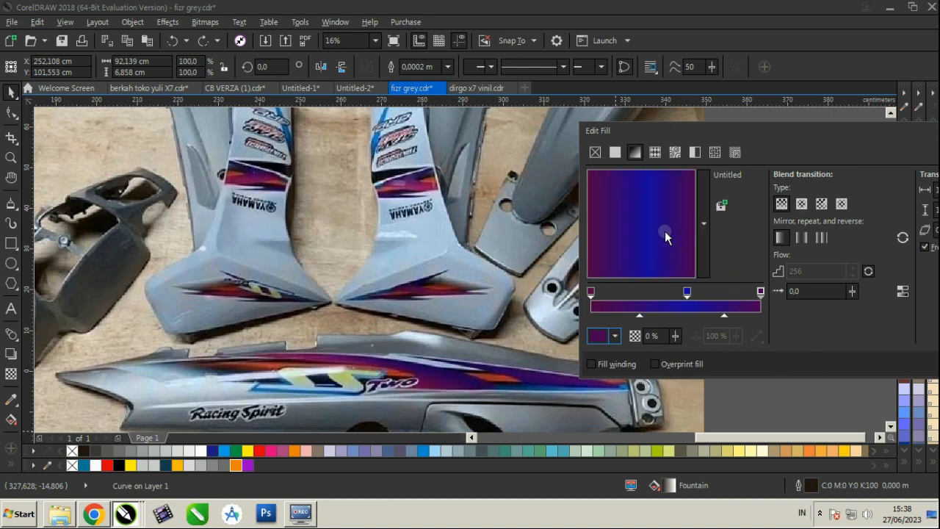
Step: Slant the fountain fill's direction diagonally and apply the fill to the large stripe outline
{"action": "left_click_drag", "start_coordinate": [650, 240], "coordinate": [679, 254]}
{"action": "left_click_drag", "start_coordinate": [673, 177], "coordinate": [686, 185]}
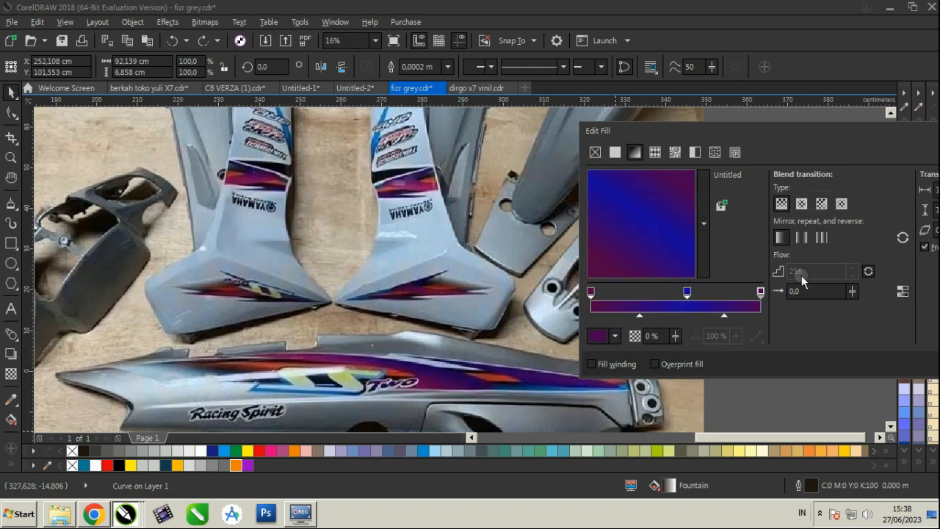
{"action": "left_click_drag", "start_coordinate": [833, 138], "coordinate": [615, 140]}
{"action": "left_click", "coordinate": [786, 365]}
{"action": "scroll", "coordinate": [485, 214], "scroll_direction": "down", "scroll_amount": 3}
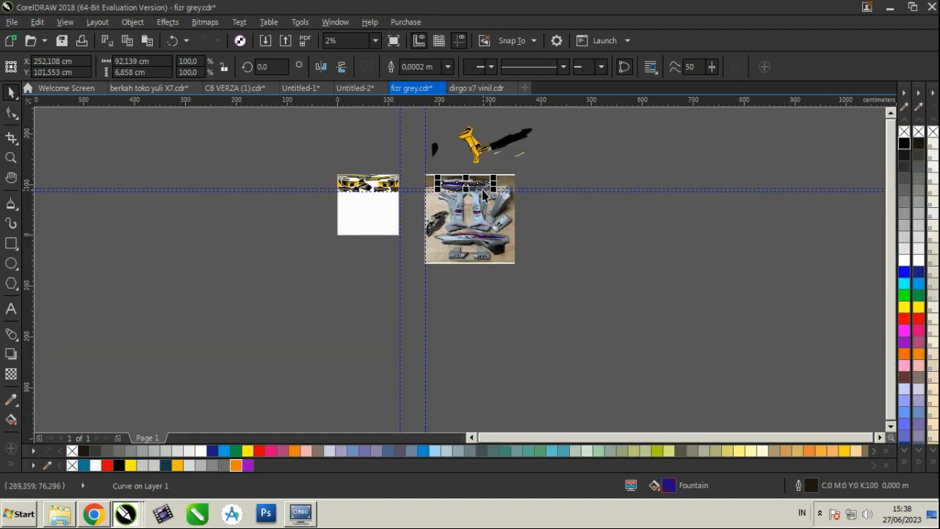
Step: Compare the filled stripes on the upper side panel with the original graphics on the reference's lower side panel
{"action": "scroll", "coordinate": [459, 182], "scroll_direction": "up", "scroll_amount": 4}
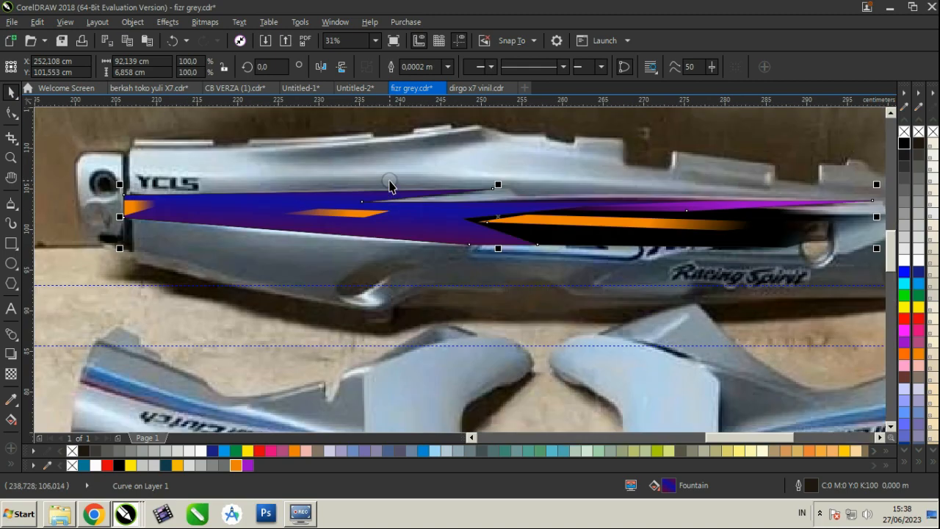
{"action": "scroll", "coordinate": [389, 185], "scroll_direction": "down", "scroll_amount": 5}
{"action": "scroll", "coordinate": [408, 355], "scroll_direction": "up", "scroll_amount": 5}
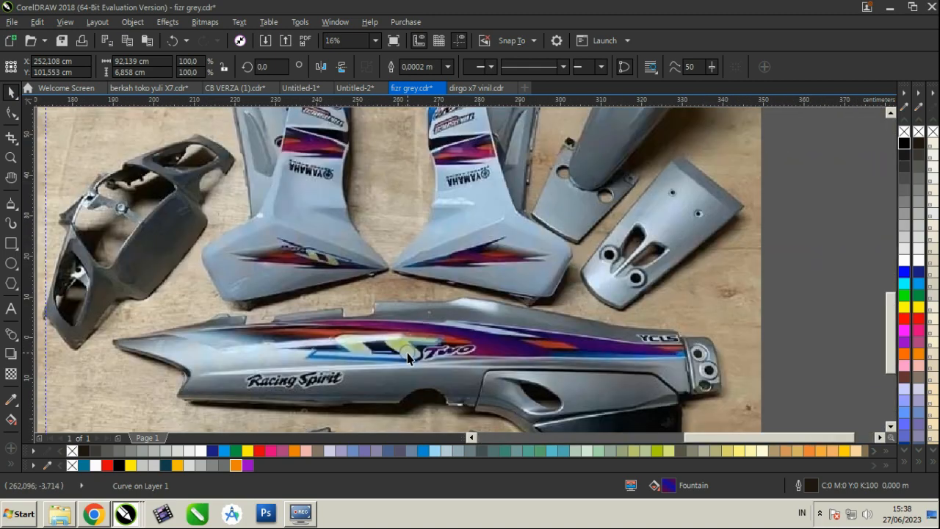
{"action": "scroll", "coordinate": [408, 356], "scroll_direction": "down", "scroll_amount": 2}
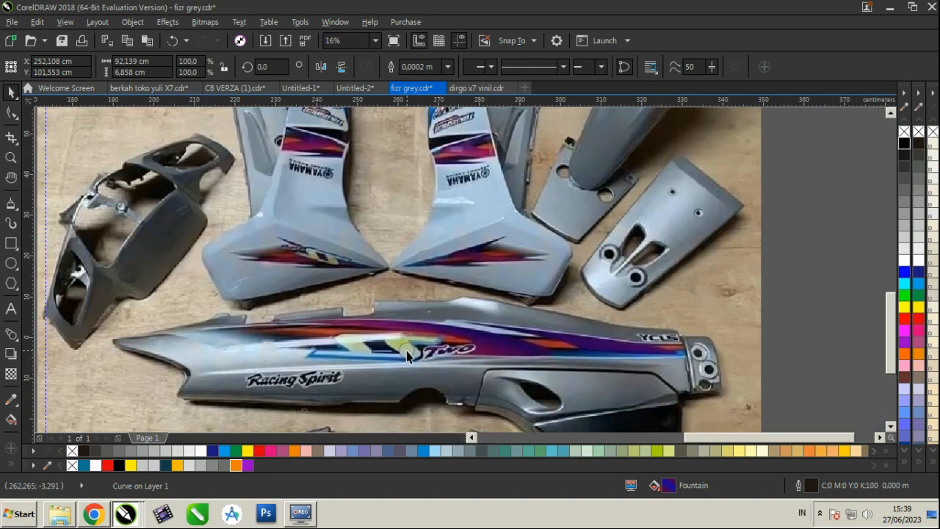
{"action": "scroll", "coordinate": [408, 355], "scroll_direction": "down", "scroll_amount": 2}
{"action": "scroll", "coordinate": [397, 262], "scroll_direction": "up", "scroll_amount": 4}
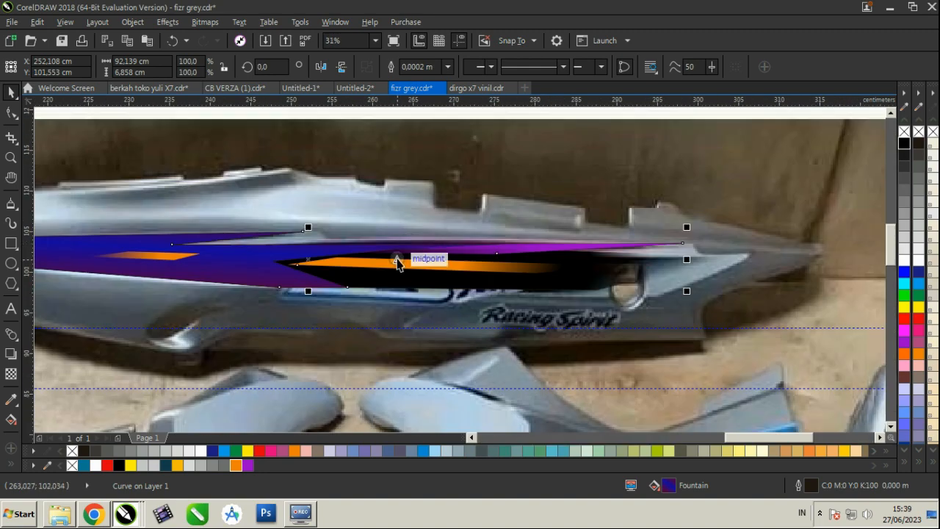
{"action": "scroll", "coordinate": [396, 263], "scroll_direction": "down", "scroll_amount": 2}
{"action": "scroll", "coordinate": [323, 163], "scroll_direction": "up", "scroll_amount": 2}
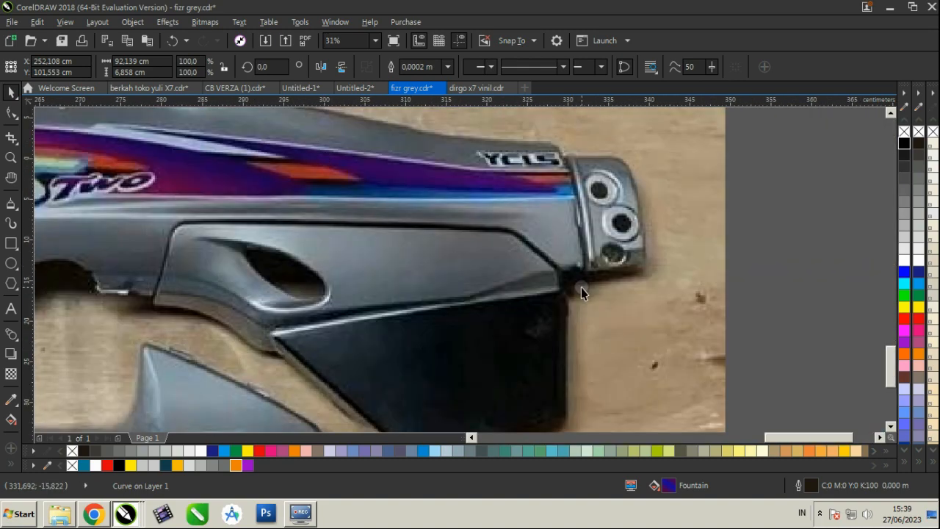
{"action": "scroll", "coordinate": [580, 289], "scroll_direction": "down", "scroll_amount": 2}
{"action": "scroll", "coordinate": [497, 166], "scroll_direction": "up", "scroll_amount": 2}
Step: Trace a thin stripe about 42.5 cm long along the front lower edge of the large stripe and fill it with cyan (C100)
{"action": "key", "text": "g"}
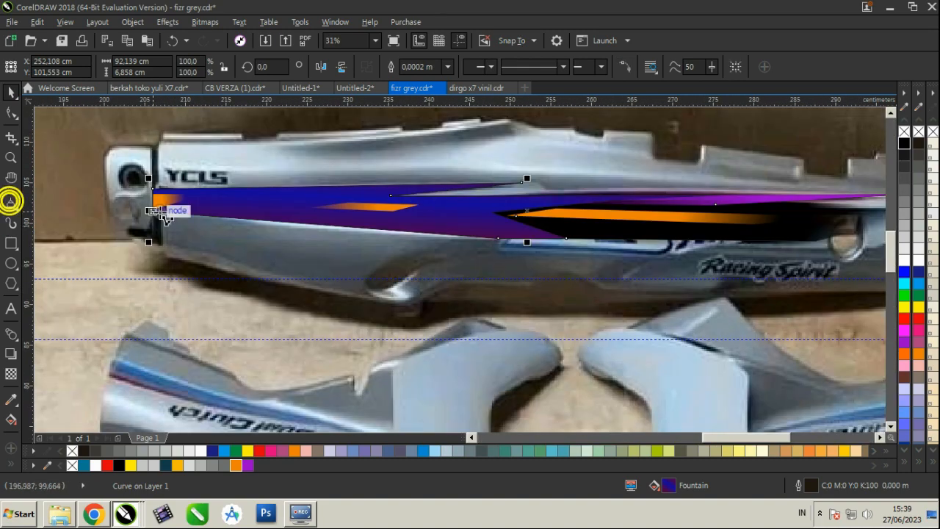
{"action": "scroll", "coordinate": [141, 205], "scroll_direction": "up", "scroll_amount": 1}
{"action": "mouse_move", "coordinate": [135, 207]}
{"action": "left_mouse_down"}
{"action": "mouse_move", "coordinate": [688, 224]}
{"action": "mouse_move", "coordinate": [839, 262]}
{"action": "mouse_move", "coordinate": [163, 214]}
{"action": "mouse_move", "coordinate": [136, 201]}
{"action": "left_mouse_up"}
{"action": "left_click", "coordinate": [224, 450]}
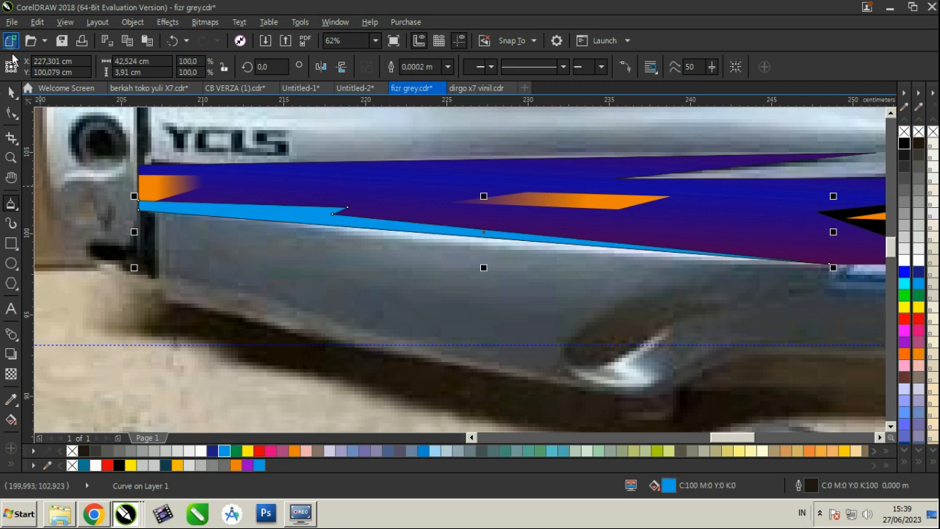
Step: Fade the cyan stripe out toward the rear with a linear transparency and remove its outline
{"action": "left_click", "coordinate": [12, 92]}
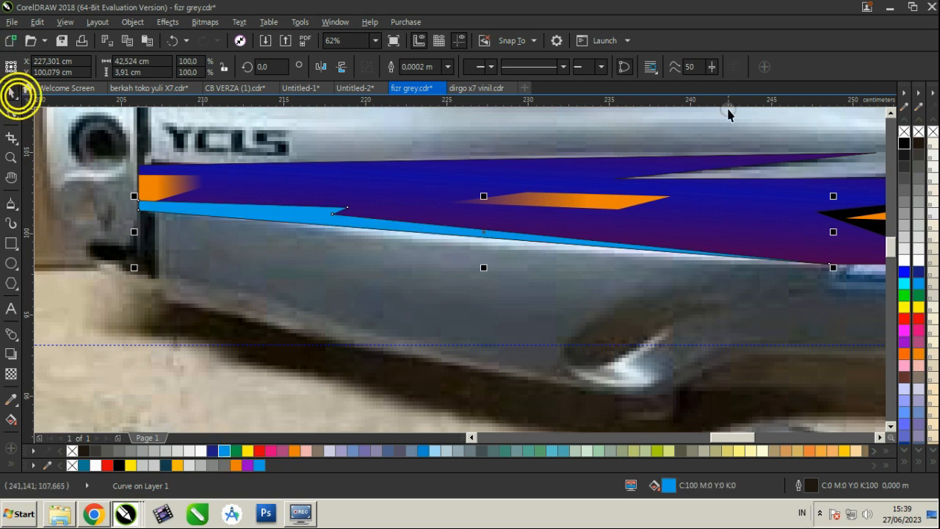
{"action": "left_click", "coordinate": [12, 374]}
{"action": "left_click_drag", "start_coordinate": [181, 208], "coordinate": [532, 215]}
{"action": "left_click", "coordinate": [9, 98]}
{"action": "scroll", "coordinate": [354, 293], "scroll_direction": "down", "scroll_amount": 2}
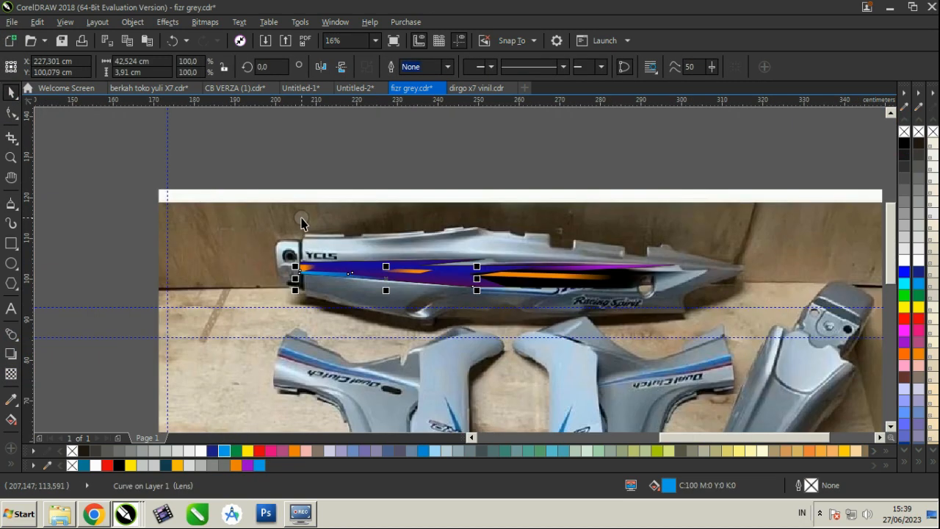
Step: Group all seven traced stripe objects on the side panel
{"action": "left_click", "coordinate": [301, 215]}
{"action": "left_click_drag", "start_coordinate": [264, 152], "coordinate": [709, 321]}
{"action": "left_click_drag", "start_coordinate": [643, 285], "coordinate": [633, 249]}
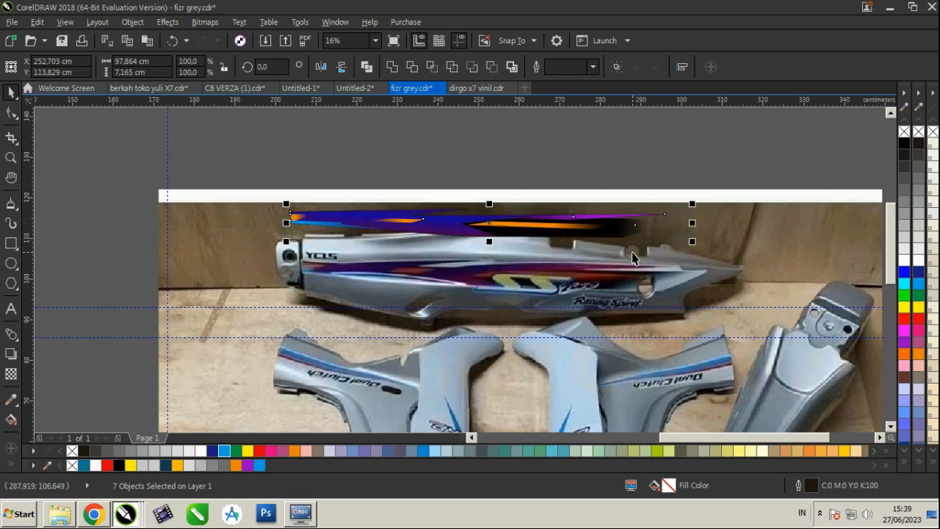
{"action": "key", "text": "ctrl+z"}
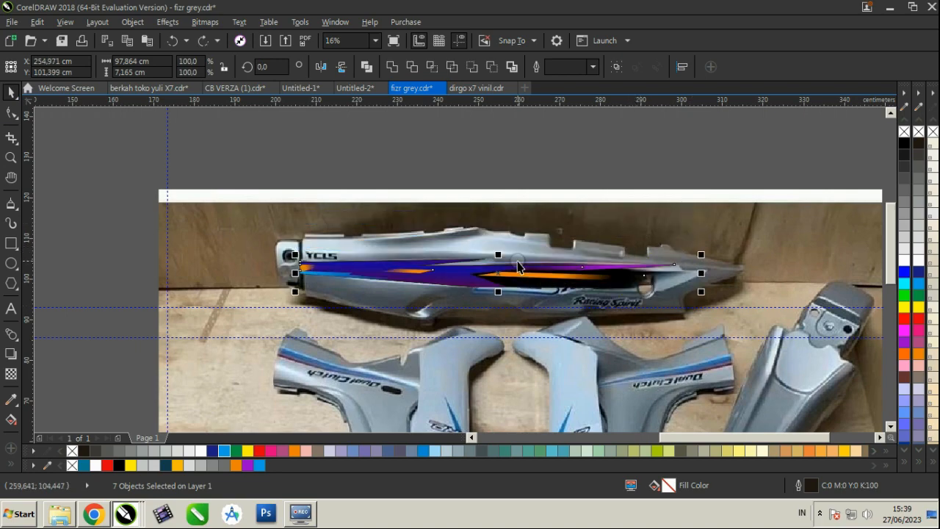
{"action": "key", "text": "ctrl+g"}
{"action": "scroll", "coordinate": [516, 266], "scroll_direction": "up", "scroll_amount": 3}
{"action": "scroll", "coordinate": [472, 261], "scroll_direction": "down", "scroll_amount": 3}
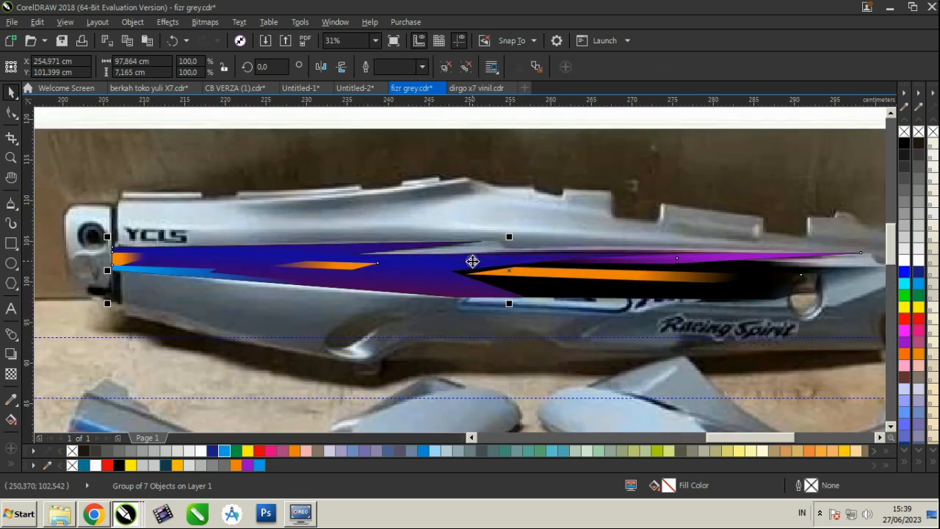
Step: Move the stripe group onto the black rear panel of the body template and rotate it about 21.9° to match
{"action": "scroll", "coordinate": [629, 254], "scroll_direction": "up", "scroll_amount": 5}
{"action": "scroll", "coordinate": [629, 254], "scroll_direction": "down", "scroll_amount": 5}
{"action": "scroll", "coordinate": [609, 255], "scroll_direction": "down", "scroll_amount": 3}
{"action": "left_click_drag", "start_coordinate": [609, 255], "coordinate": [718, 145]}
{"action": "scroll", "coordinate": [718, 146], "scroll_direction": "up", "scroll_amount": 3}
{"action": "left_click_drag", "start_coordinate": [514, 234], "coordinate": [510, 273]}
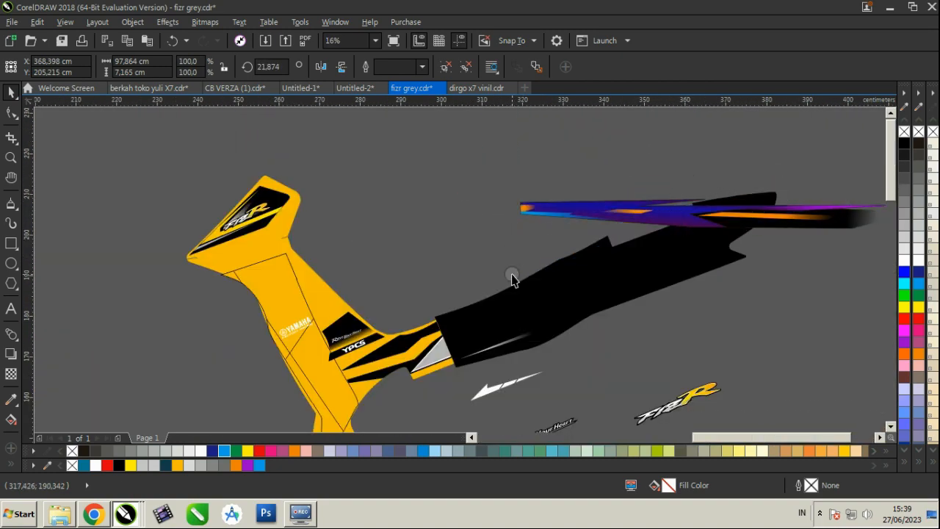
{"action": "scroll", "coordinate": [582, 262], "scroll_direction": "up", "scroll_amount": 5}
{"action": "scroll", "coordinate": [638, 165], "scroll_direction": "down", "scroll_amount": 6}
{"action": "scroll", "coordinate": [642, 167], "scroll_direction": "up", "scroll_amount": 1}
{"action": "scroll", "coordinate": [644, 166], "scroll_direction": "up", "scroll_amount": 1}
Step: Delete the thin white streak on the lower edge of the template's black rear panel
{"action": "left_click", "coordinate": [638, 212]}
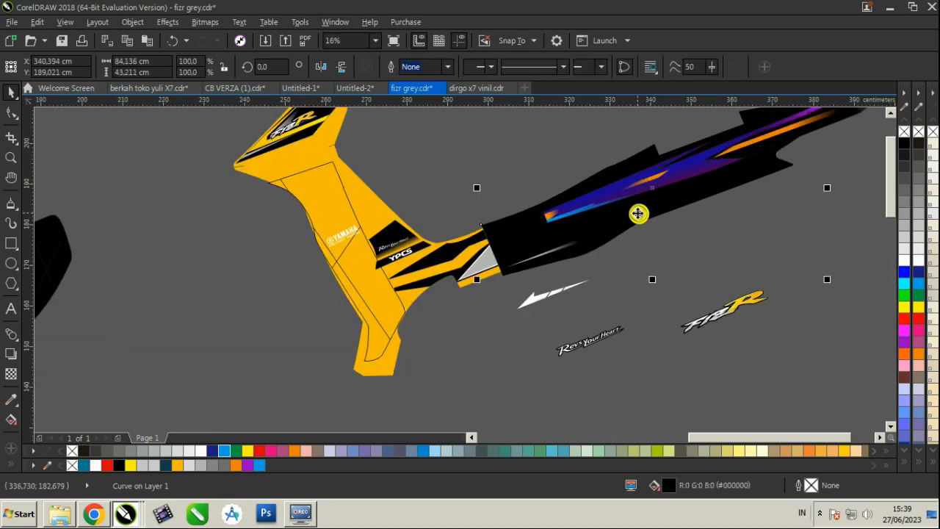
{"action": "scroll", "coordinate": [638, 210], "scroll_direction": "down", "scroll_amount": 1}
{"action": "scroll", "coordinate": [596, 239], "scroll_direction": "up", "scroll_amount": 1}
{"action": "left_click", "coordinate": [594, 211]}
{"action": "key", "text": "Delete"}
Step: Fill the black rear panel and three yellow template shapes with grey #8E9EAB sampled from the reference photo
{"action": "left_click", "coordinate": [608, 195]}
{"action": "scroll", "coordinate": [609, 195], "scroll_direction": "down", "scroll_amount": 2}
{"action": "scroll", "coordinate": [587, 206], "scroll_direction": "up", "scroll_amount": 1}
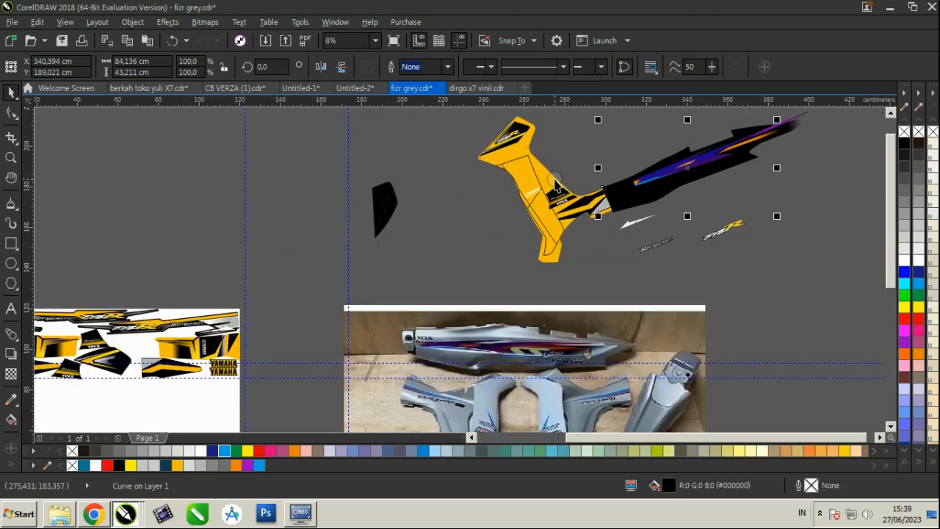
{"action": "left_click", "coordinate": [544, 176], "text": "shift"}
{"action": "left_click", "coordinate": [523, 152], "text": "shift"}
{"action": "left_click", "coordinate": [532, 146], "text": "shift"}
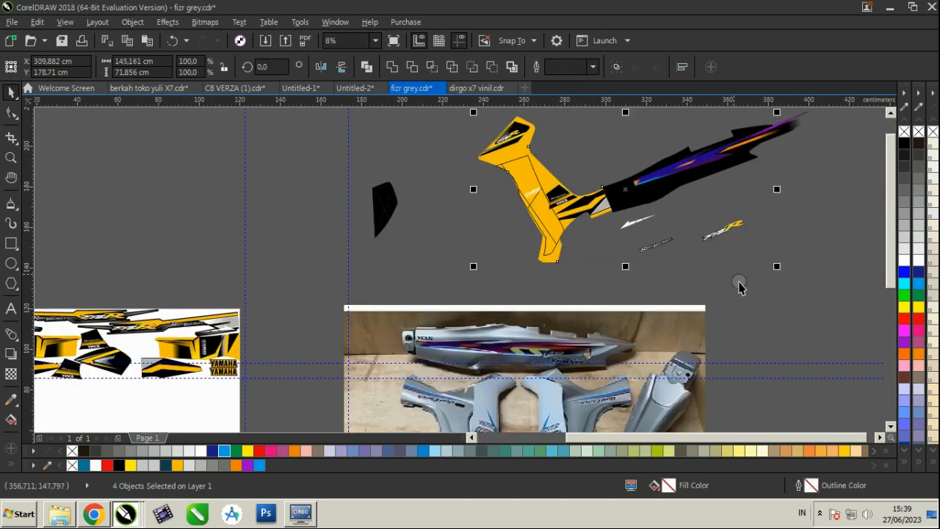
{"action": "double_click", "coordinate": [668, 485]}
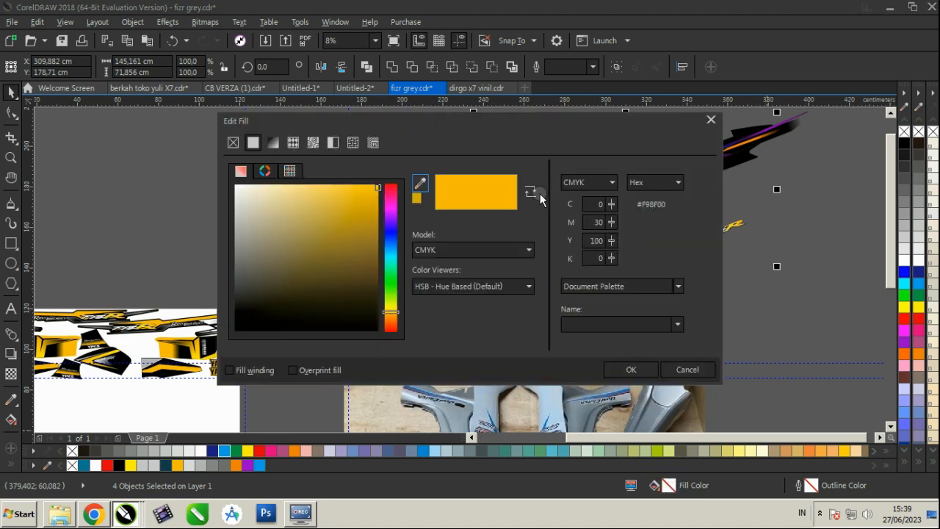
{"action": "left_click", "coordinate": [421, 183]}
{"action": "left_click", "coordinate": [451, 409]}
{"action": "left_click", "coordinate": [621, 371]}
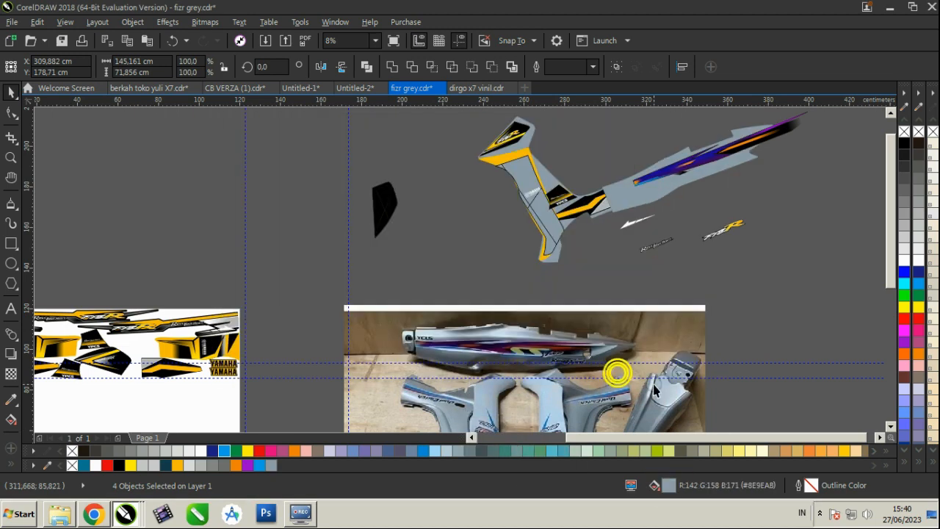
Step: Move the eleven black-and-yellow sticker objects off the page to the empty area at its upper left
{"action": "left_click", "coordinate": [770, 247]}
{"action": "scroll", "coordinate": [578, 254], "scroll_direction": "down", "scroll_amount": 1}
{"action": "left_click_drag", "start_coordinate": [443, 343], "coordinate": [247, 220]}
{"action": "scroll", "coordinate": [431, 281], "scroll_direction": "up", "scroll_amount": 2}
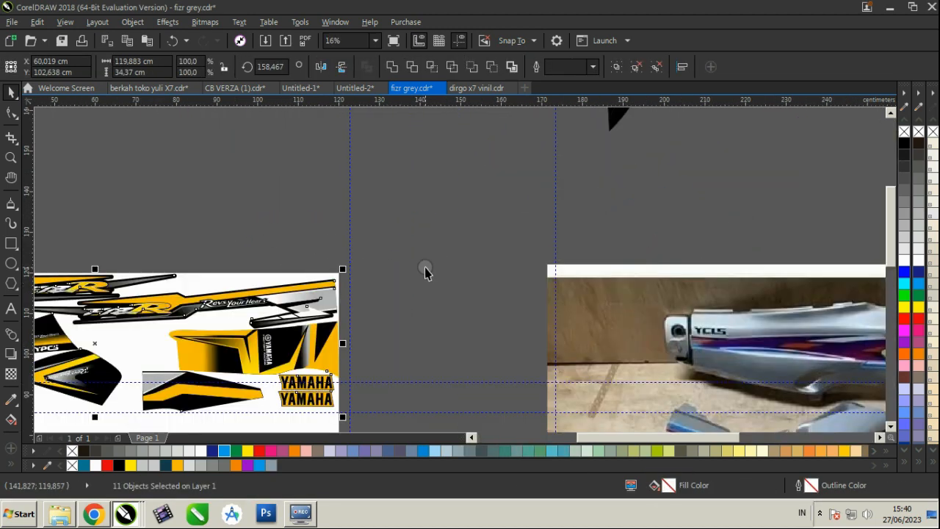
{"action": "scroll", "coordinate": [422, 263], "scroll_direction": "down", "scroll_amount": 1}
{"action": "left_click", "coordinate": [378, 336]}
{"action": "left_click", "coordinate": [367, 325]}
{"action": "left_click_drag", "start_coordinate": [390, 322], "coordinate": [408, 395]}
{"action": "scroll", "coordinate": [435, 282], "scroll_direction": "down", "scroll_amount": 1}
{"action": "left_click_drag", "start_coordinate": [434, 330], "coordinate": [195, 206]}
{"action": "left_click_drag", "start_coordinate": [376, 285], "coordinate": [223, 221]}
{"action": "mouse_move", "coordinate": [415, 337]}
{"action": "left_mouse_down"}
{"action": "mouse_move", "coordinate": [266, 219]}
{"action": "mouse_move", "coordinate": [414, 328]}
{"action": "left_mouse_up"}
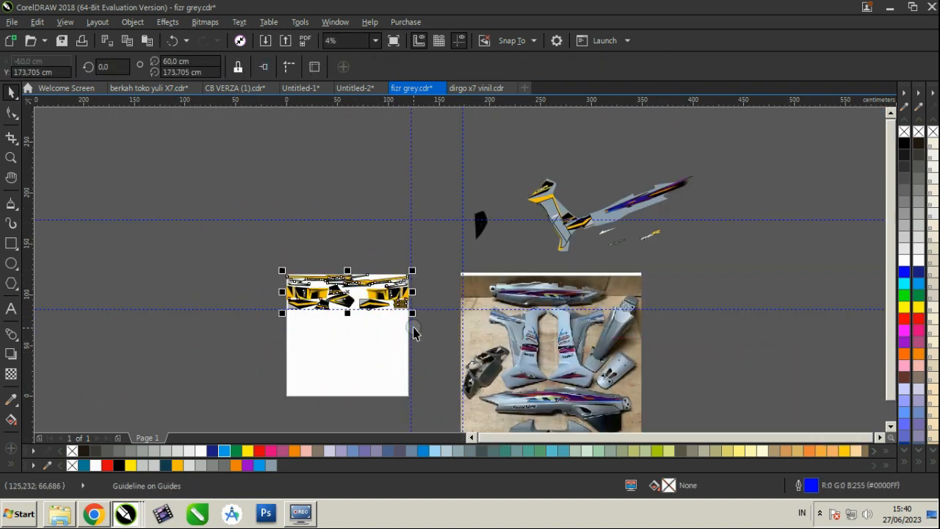
{"action": "left_click_drag", "start_coordinate": [402, 292], "coordinate": [261, 242]}
Step: Move the stripe group and the small black sliver to the front end of the template's grey rear panel
{"action": "scroll", "coordinate": [594, 314], "scroll_direction": "up", "scroll_amount": 1}
{"action": "scroll", "coordinate": [520, 265], "scroll_direction": "up", "scroll_amount": 1}
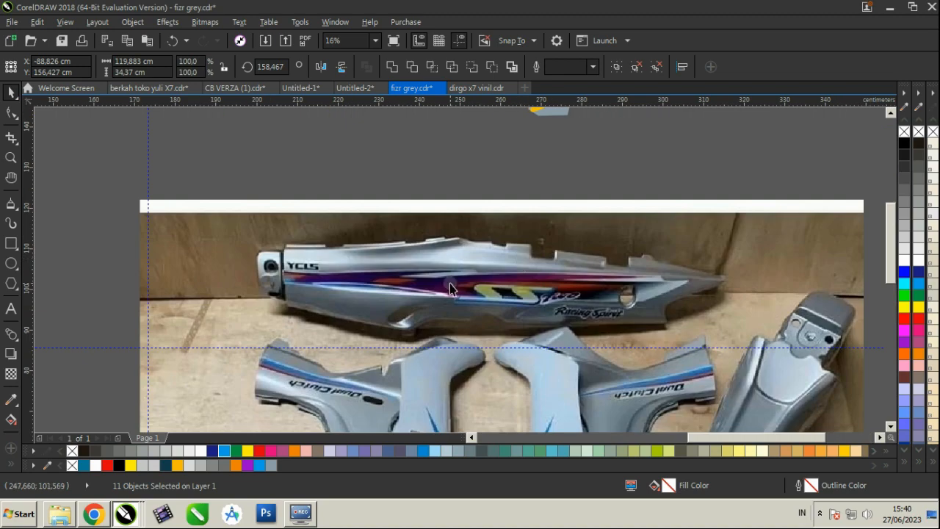
{"action": "scroll", "coordinate": [450, 288], "scroll_direction": "down", "scroll_amount": 2}
{"action": "scroll", "coordinate": [502, 232], "scroll_direction": "up", "scroll_amount": 1}
{"action": "left_click_drag", "start_coordinate": [712, 256], "coordinate": [455, 140]}
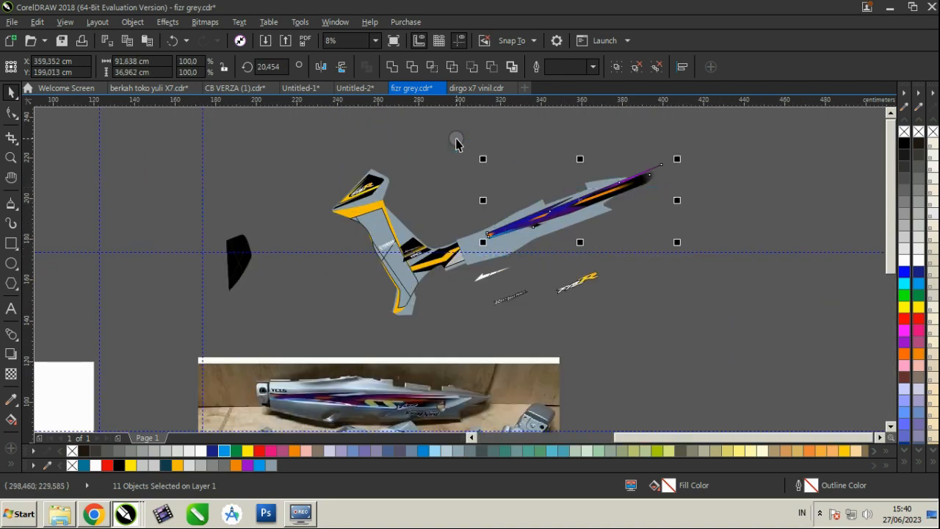
{"action": "scroll", "coordinate": [456, 141], "scroll_direction": "up", "scroll_amount": 2}
{"action": "left_click_drag", "start_coordinate": [537, 262], "coordinate": [430, 323]}
{"action": "scroll", "coordinate": [429, 323], "scroll_direction": "down", "scroll_amount": 1}
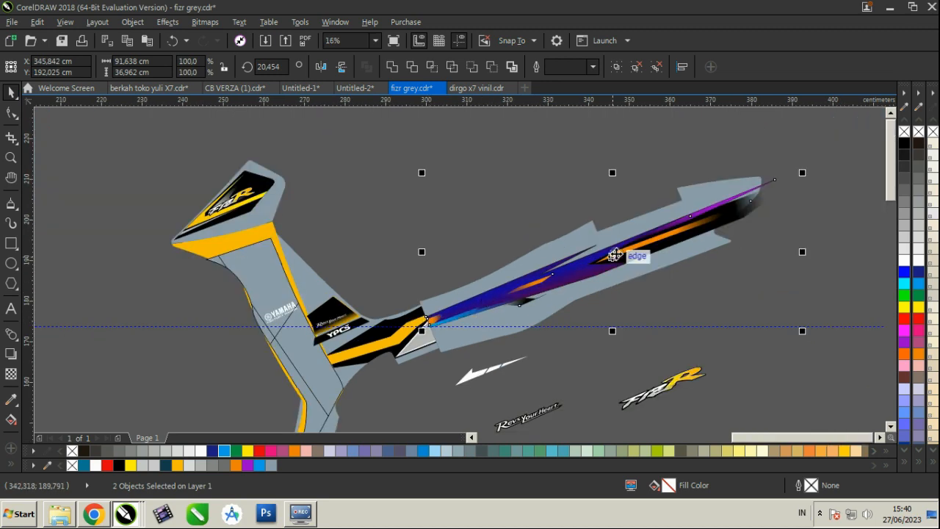
Step: Scale the stripes and sliver down proportionally to about 74.6 cm wide so they fit inside the grey rear panel
{"action": "scroll", "coordinate": [442, 317], "scroll_direction": "up", "scroll_amount": 2}
{"action": "scroll", "coordinate": [383, 337], "scroll_direction": "up", "scroll_amount": 1}
{"action": "left_click_drag", "start_coordinate": [380, 340], "coordinate": [807, 155]}
{"action": "scroll", "coordinate": [378, 353], "scroll_direction": "down", "scroll_amount": 3}
{"action": "left_click_drag", "start_coordinate": [868, 135], "coordinate": [790, 142]}
{"action": "scroll", "coordinate": [808, 167], "scroll_direction": "up", "scroll_amount": 1}
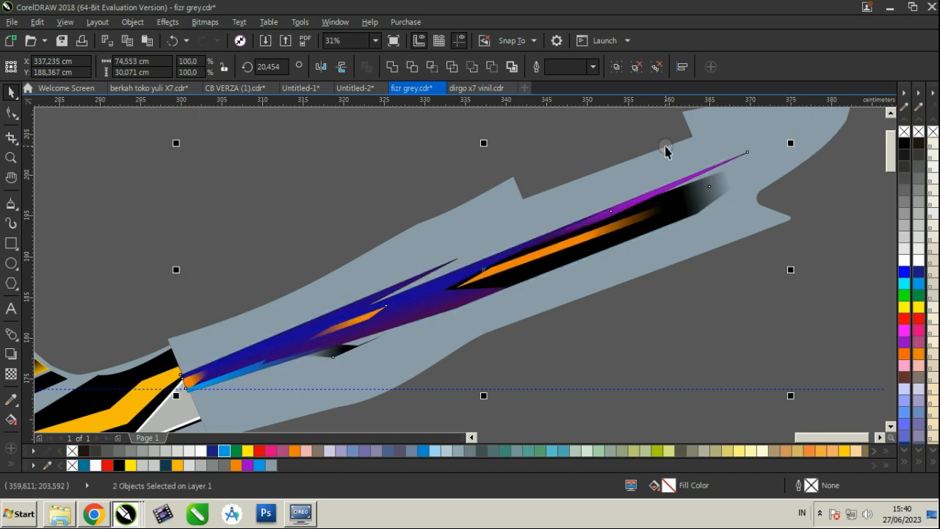
Step: Ungroup the stripes, then shorten and tilt the transparency fade at the black shape's rear end to about -87.6°
{"action": "left_click", "coordinate": [854, 254]}
{"action": "left_click", "coordinate": [432, 252]}
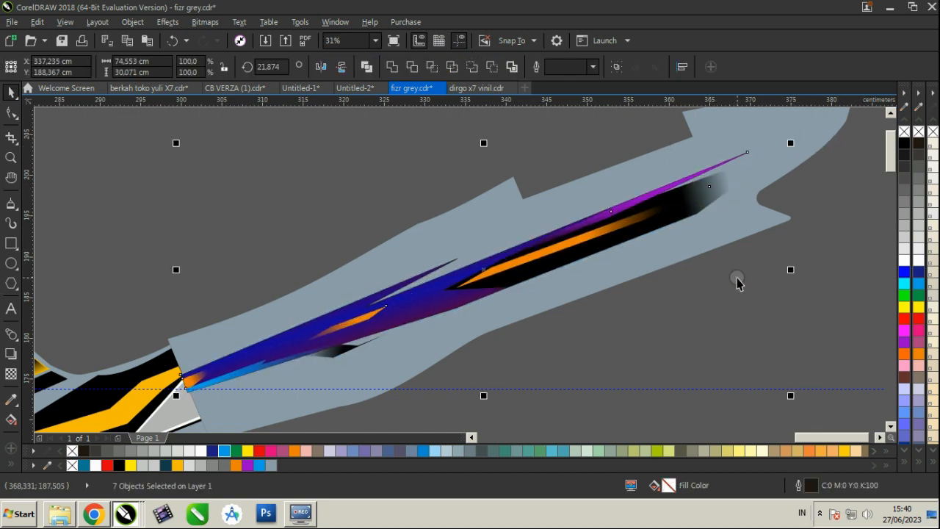
{"action": "left_click", "coordinate": [698, 183]}
{"action": "left_click", "coordinate": [11, 373]}
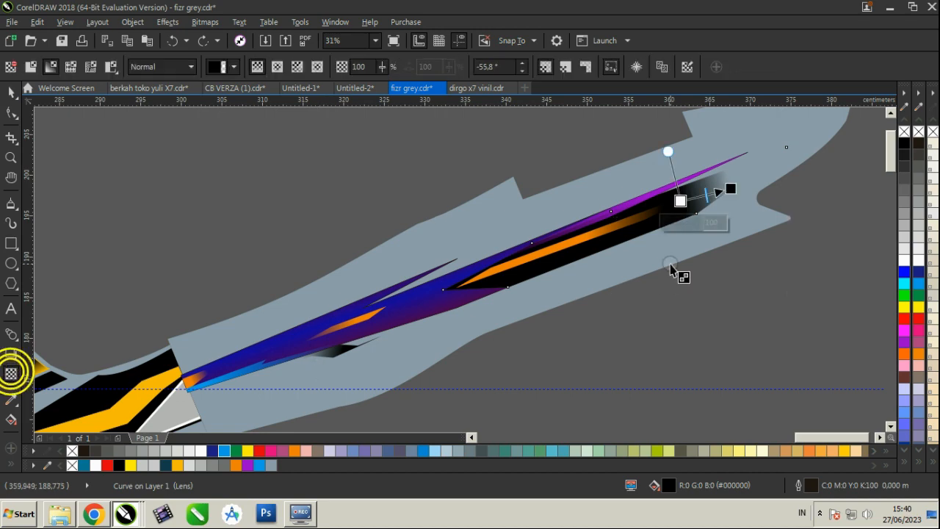
{"action": "scroll", "coordinate": [693, 203], "scroll_direction": "up", "scroll_amount": 2}
{"action": "left_click_drag", "start_coordinate": [727, 171], "coordinate": [729, 160]}
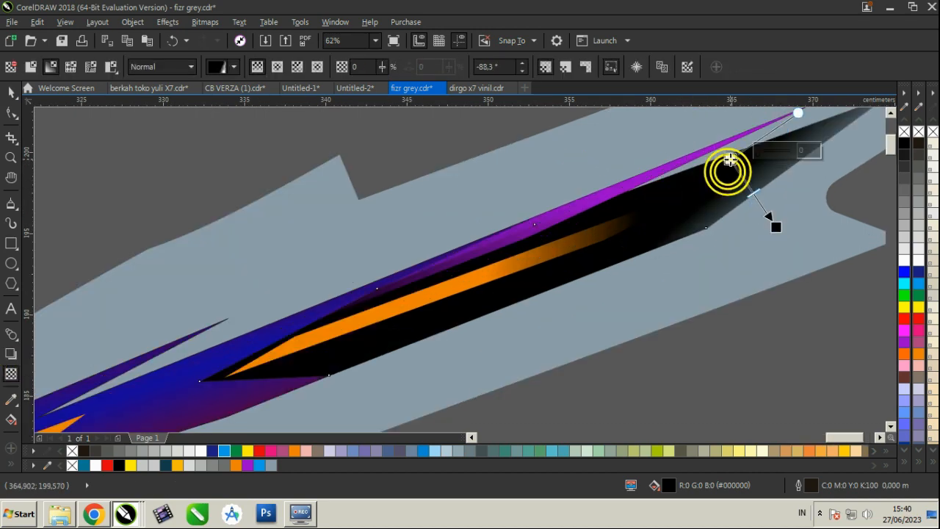
{"action": "left_click_drag", "start_coordinate": [774, 222], "coordinate": [759, 188]}
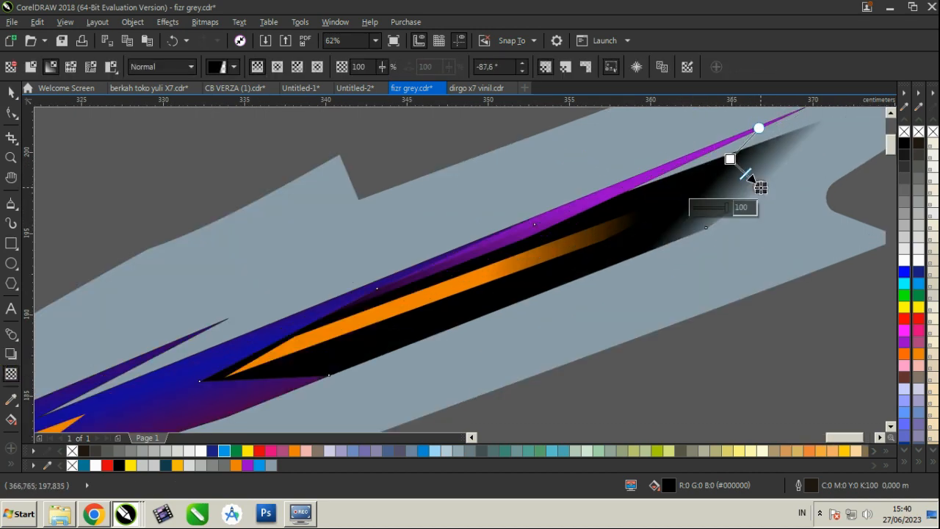
{"action": "left_click", "coordinate": [11, 96]}
Step: Delete the small faded black sliver below the stripes on the grey rear panel
{"action": "scroll", "coordinate": [507, 141], "scroll_direction": "down", "scroll_amount": 4}
{"action": "left_click", "coordinate": [633, 223]}
{"action": "scroll", "coordinate": [395, 244], "scroll_direction": "up", "scroll_amount": 2}
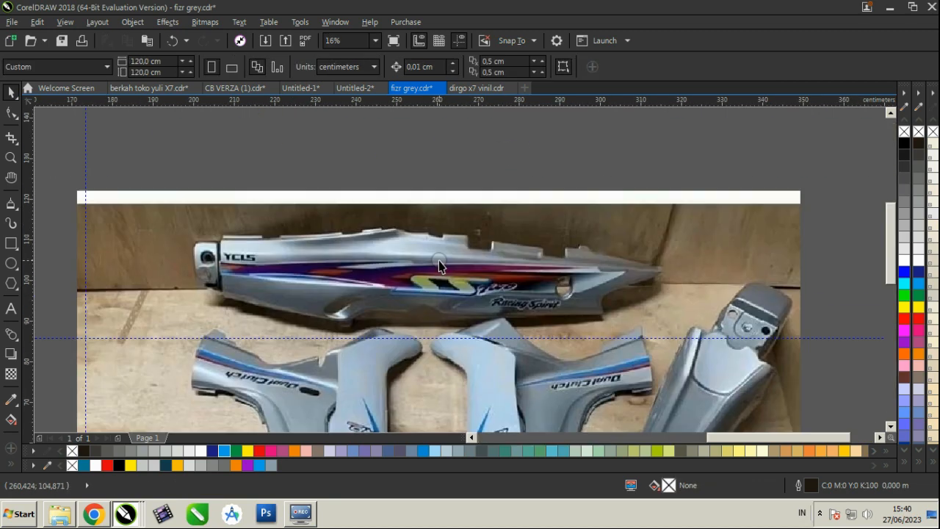
{"action": "scroll", "coordinate": [339, 321], "scroll_direction": "down", "scroll_amount": 2}
{"action": "scroll", "coordinate": [327, 321], "scroll_direction": "up", "scroll_amount": 3}
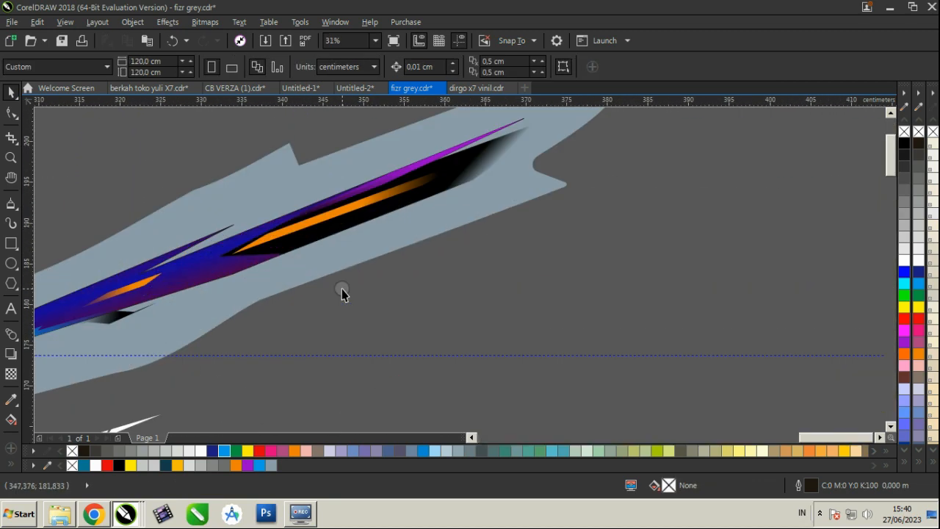
{"action": "scroll", "coordinate": [444, 264], "scroll_direction": "down", "scroll_amount": 1}
{"action": "scroll", "coordinate": [283, 269], "scroll_direction": "up", "scroll_amount": 3}
{"action": "left_click", "coordinate": [270, 283]}
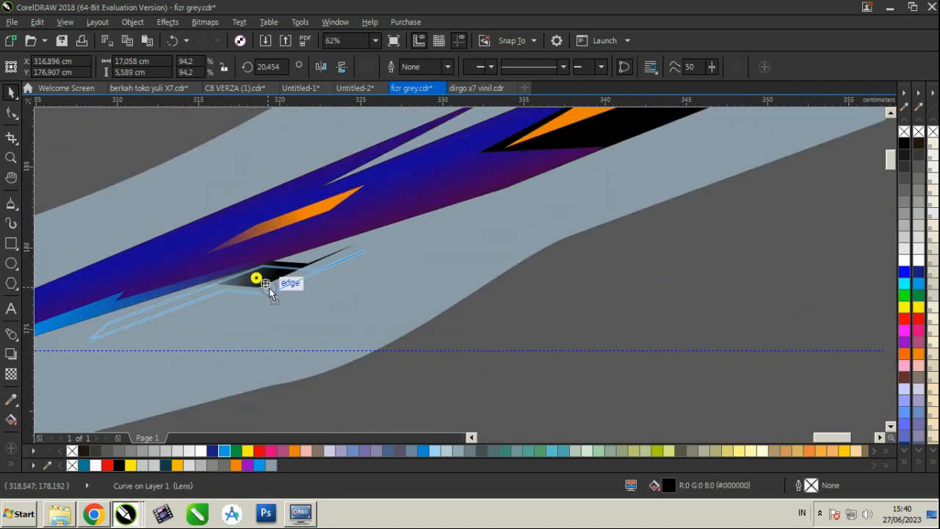
{"action": "scroll", "coordinate": [293, 308], "scroll_direction": "down", "scroll_amount": 2}
{"action": "key", "text": "Escape"}
Step: Extract the PowerClip contents from the template's grey front body panel
{"action": "scroll", "coordinate": [293, 309], "scroll_direction": "down", "scroll_amount": 5}
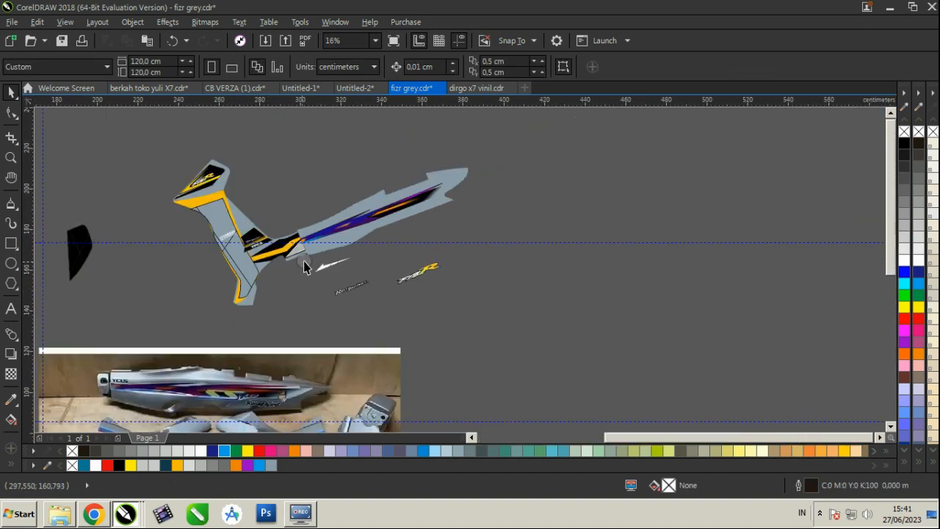
{"action": "scroll", "coordinate": [285, 364], "scroll_direction": "up", "scroll_amount": 2}
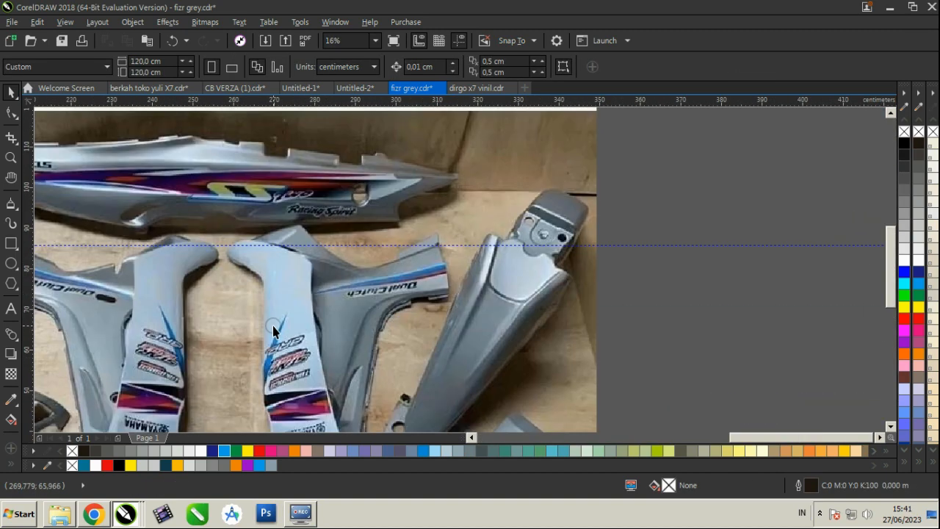
{"action": "scroll", "coordinate": [396, 277], "scroll_direction": "up", "scroll_amount": 2}
{"action": "scroll", "coordinate": [398, 288], "scroll_direction": "down", "scroll_amount": 4}
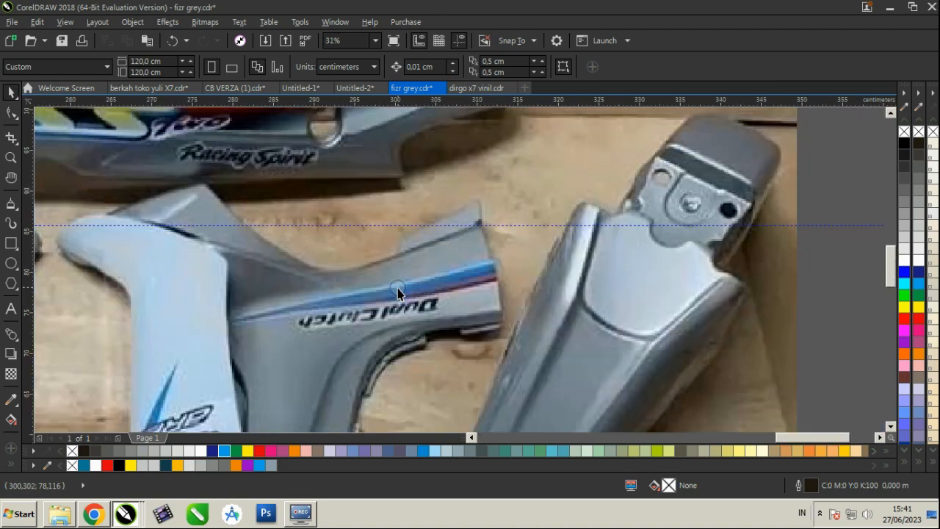
{"action": "scroll", "coordinate": [399, 200], "scroll_direction": "up", "scroll_amount": 2}
{"action": "left_click", "coordinate": [335, 163]}
{"action": "scroll", "coordinate": [282, 153], "scroll_direction": "up", "scroll_amount": 1}
{"action": "right_click", "coordinate": [281, 176]}
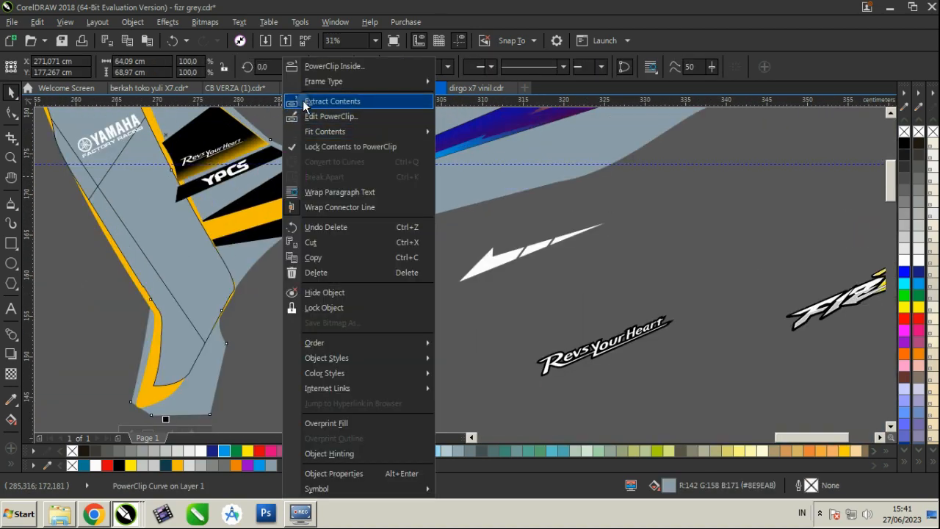
{"action": "left_click", "coordinate": [305, 99]}
Step: Delete the black and yellow stripe shapes behind the YPCS lettering on the grey front panel
{"action": "scroll", "coordinate": [273, 179], "scroll_direction": "down", "scroll_amount": 1}
{"action": "left_click", "coordinate": [274, 180]}
{"action": "key", "text": "Delete"}
{"action": "left_click", "coordinate": [279, 189]}
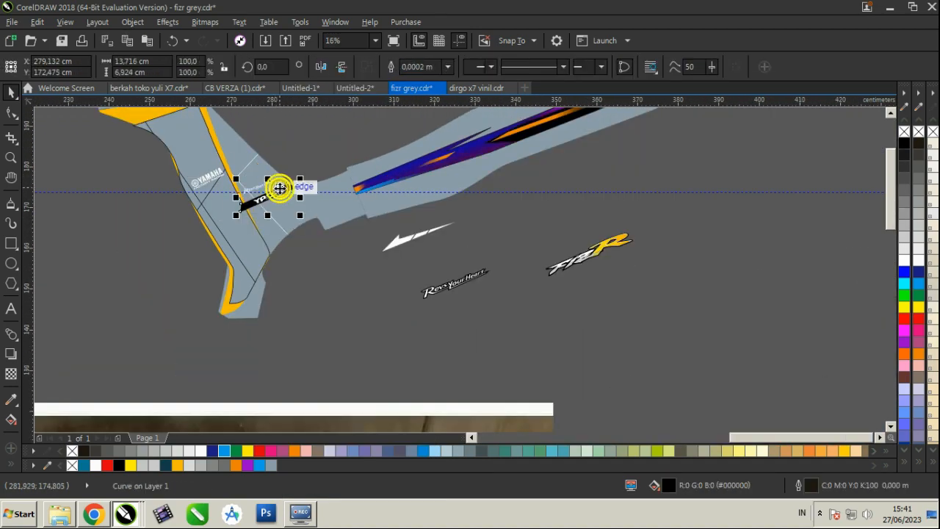
{"action": "key", "text": "Delete"}
{"action": "scroll", "coordinate": [270, 196], "scroll_direction": "up", "scroll_amount": 1}
{"action": "left_click_drag", "start_coordinate": [273, 194], "coordinate": [410, 330]}
{"action": "left_click_drag", "start_coordinate": [266, 173], "coordinate": [386, 293]}
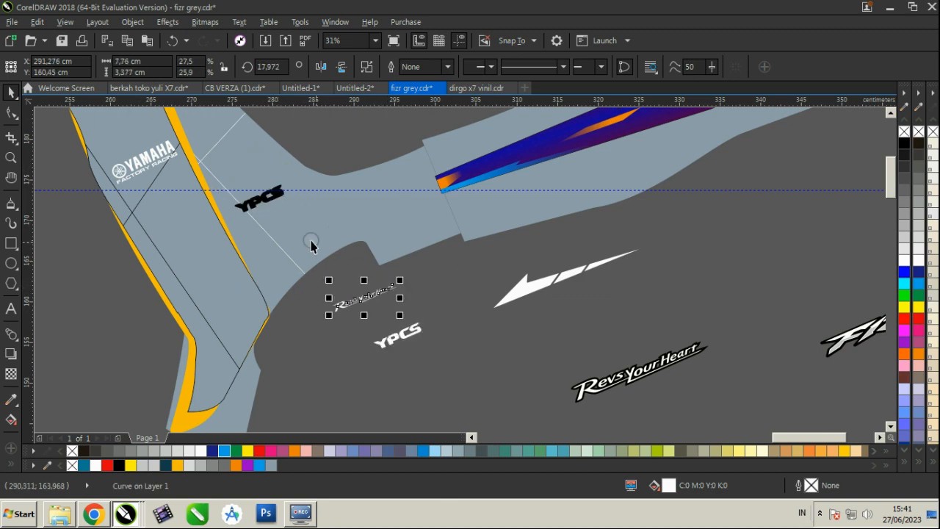
{"action": "key", "text": "ctrl+z"}
{"action": "key", "text": "ctrl+z"}
Step: Move the Revs Your Heart and YPCS lettering together off the grey panel into the empty area below the rear panel
{"action": "scroll", "coordinate": [253, 177], "scroll_direction": "down", "scroll_amount": 1}
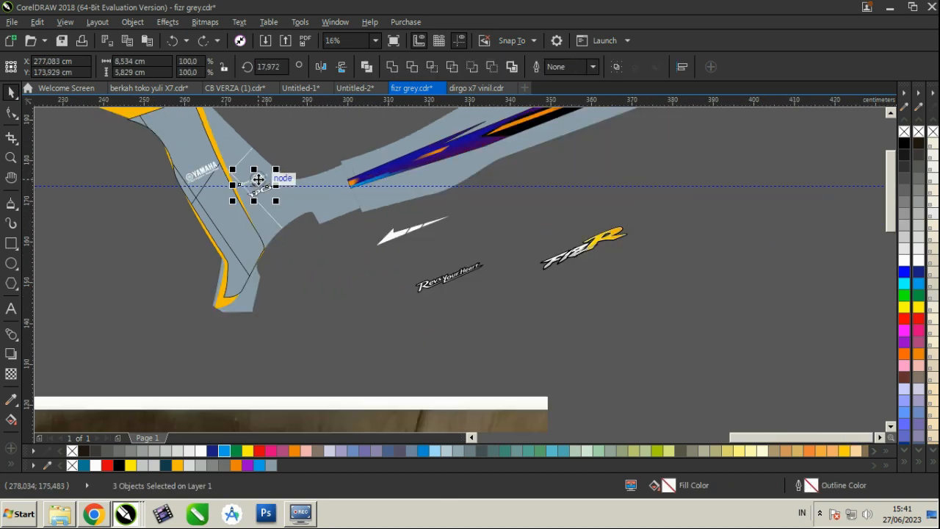
{"action": "left_click_drag", "start_coordinate": [257, 181], "coordinate": [515, 213]}
{"action": "left_click", "coordinate": [483, 204]}
Step: Recolour the yellow shape inside the front panel with the same grey as the body
{"action": "scroll", "coordinate": [482, 205], "scroll_direction": "down", "scroll_amount": 1}
{"action": "scroll", "coordinate": [357, 142], "scroll_direction": "up", "scroll_amount": 1}
{"action": "left_click", "coordinate": [286, 158]}
{"action": "key", "text": "ctrl+z"}
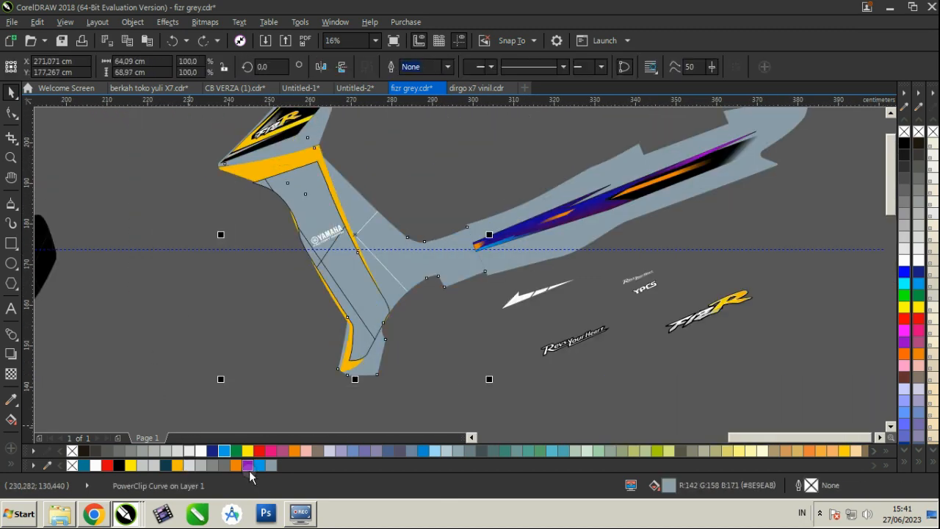
{"action": "left_click", "coordinate": [258, 274]}
{"action": "left_click", "coordinate": [252, 168], "text": "ctrl"}
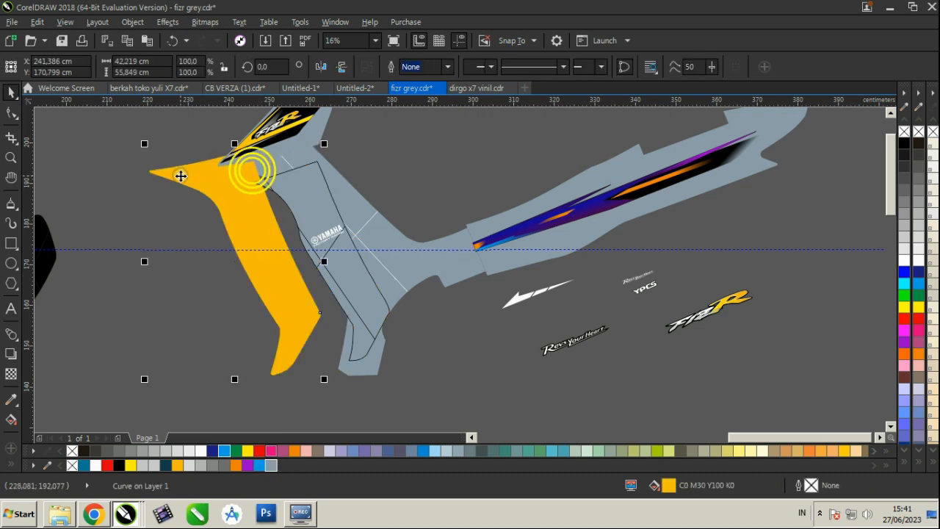
{"action": "left_click", "coordinate": [271, 467]}
{"action": "left_click", "coordinate": [259, 389]}
Step: Delete the black and yellow FIZR graphic from the grey panel above the leg shield
{"action": "scroll", "coordinate": [236, 278], "scroll_direction": "down", "scroll_amount": 1}
{"action": "scroll", "coordinate": [260, 211], "scroll_direction": "up", "scroll_amount": 1}
{"action": "scroll", "coordinate": [260, 210], "scroll_direction": "down", "scroll_amount": 1}
{"action": "scroll", "coordinate": [263, 205], "scroll_direction": "up", "scroll_amount": 1}
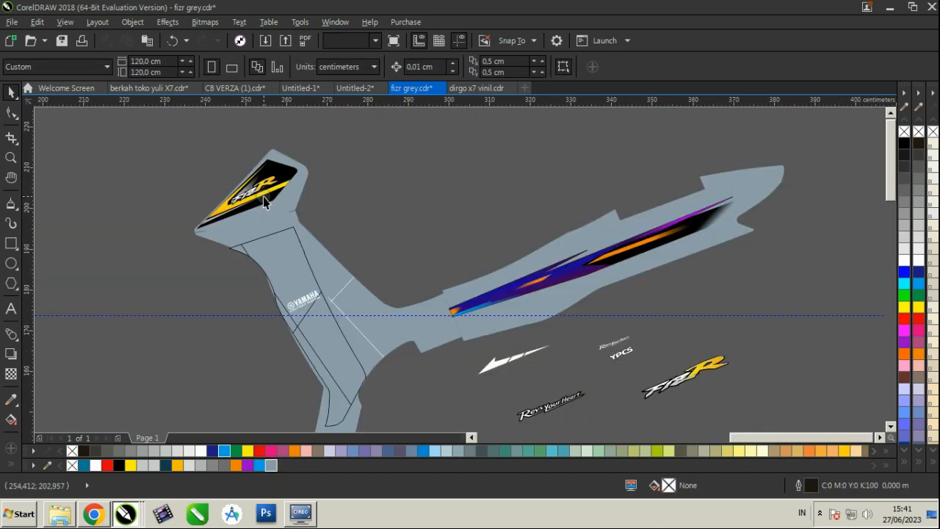
{"action": "left_click", "coordinate": [264, 198]}
{"action": "left_click", "coordinate": [176, 161]}
{"action": "left_click_drag", "start_coordinate": [175, 160], "coordinate": [309, 230]}
{"action": "key", "text": "Delete"}
{"action": "scroll", "coordinate": [339, 196], "scroll_direction": "down", "scroll_amount": 1}
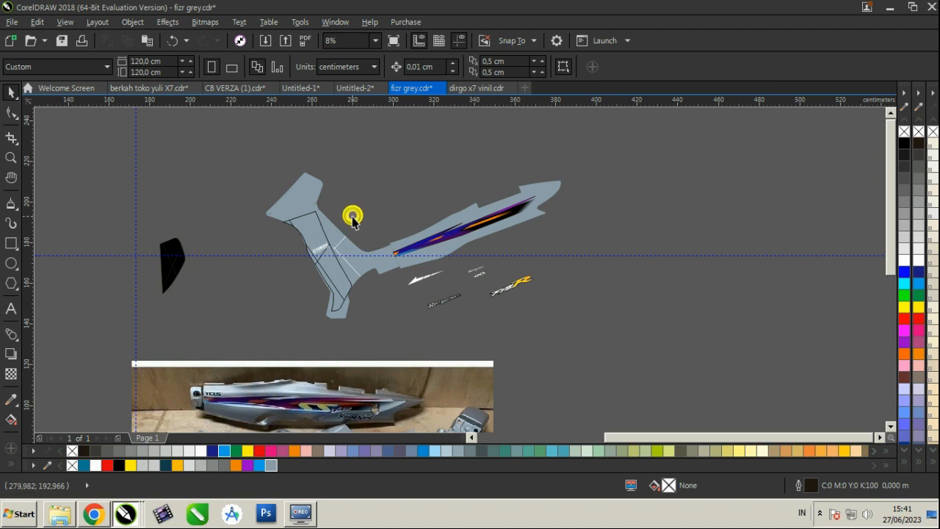
Step: Stretch the front end of the dark blue stripe onto the front panel so it tapers to a sharp point
{"action": "scroll", "coordinate": [408, 267], "scroll_direction": "up", "scroll_amount": 1}
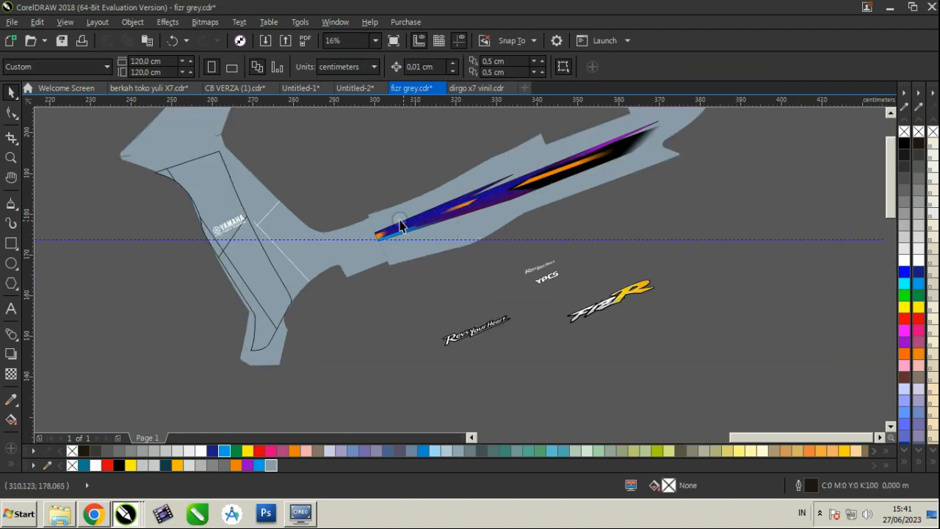
{"action": "scroll", "coordinate": [399, 221], "scroll_direction": "down", "scroll_amount": 1}
{"action": "scroll", "coordinate": [392, 227], "scroll_direction": "up", "scroll_amount": 4}
{"action": "left_click", "coordinate": [392, 223]}
{"action": "left_click", "coordinate": [11, 113]}
{"action": "scroll", "coordinate": [523, 167], "scroll_direction": "down", "scroll_amount": 1}
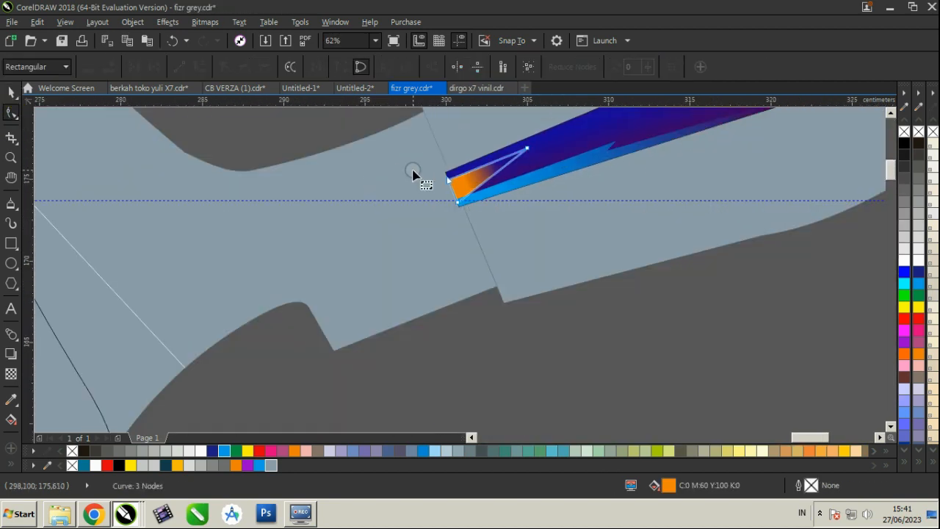
{"action": "left_click_drag", "start_coordinate": [448, 179], "coordinate": [156, 305]}
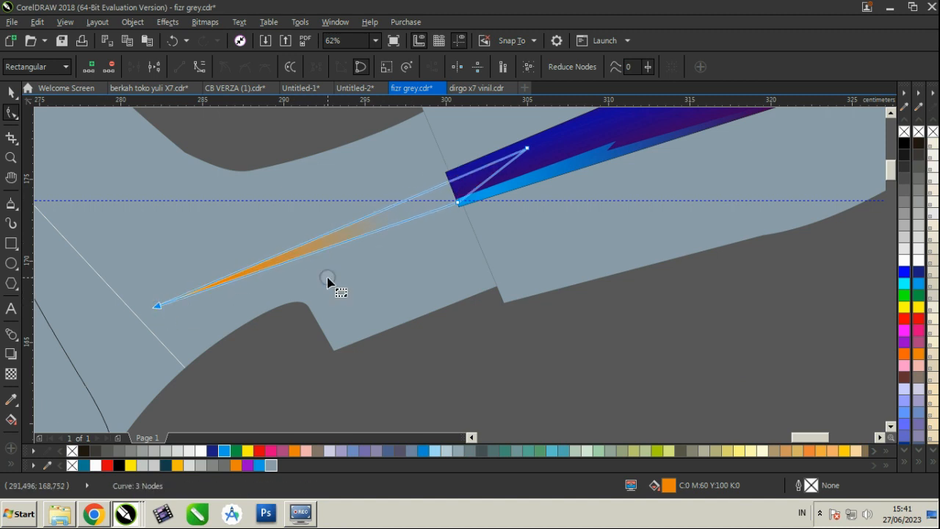
{"action": "key", "text": "ctrl+z"}
{"action": "left_click_drag", "start_coordinate": [446, 179], "coordinate": [190, 281]}
Step: Stretch the orange triangle's front corner forward to the pointed tip of the dark blue stripe
{"action": "left_click", "coordinate": [456, 188]}
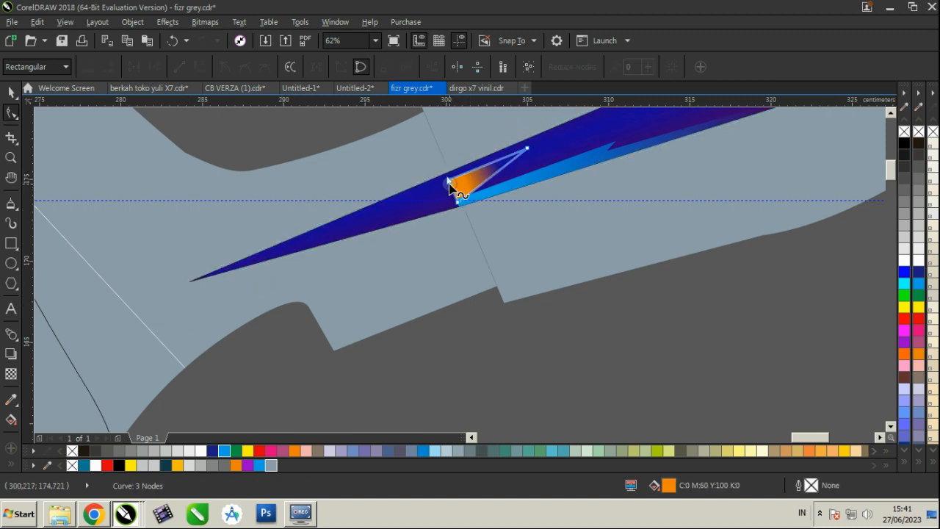
{"action": "left_click_drag", "start_coordinate": [449, 180], "coordinate": [207, 272]}
{"action": "key", "text": "ctrl+z"}
{"action": "left_click", "coordinate": [410, 201]}
{"action": "left_click", "coordinate": [464, 190]}
{"action": "left_click_drag", "start_coordinate": [450, 182], "coordinate": [189, 281]}
Step: Stretch the light blue stripe's front corner forward to the same pointed tip
{"action": "left_click", "coordinate": [498, 192]}
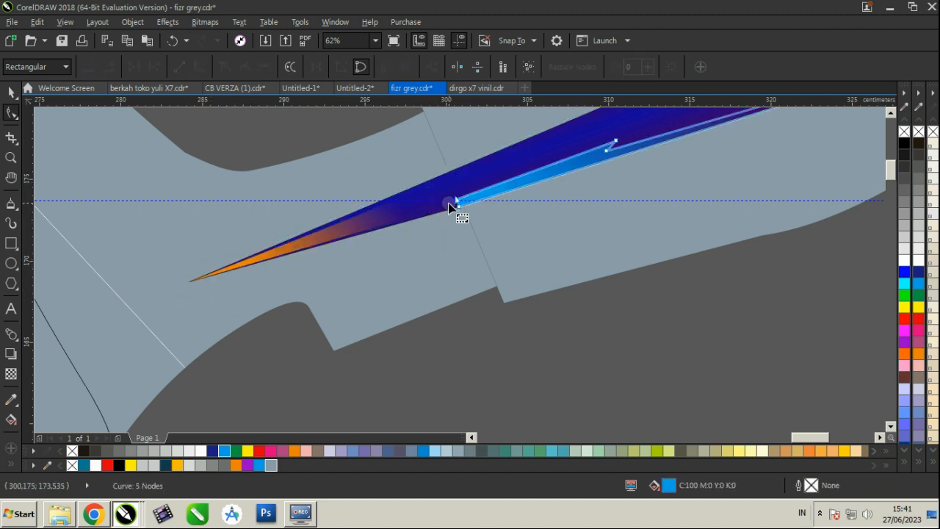
{"action": "left_click_drag", "start_coordinate": [451, 201], "coordinate": [189, 282]}
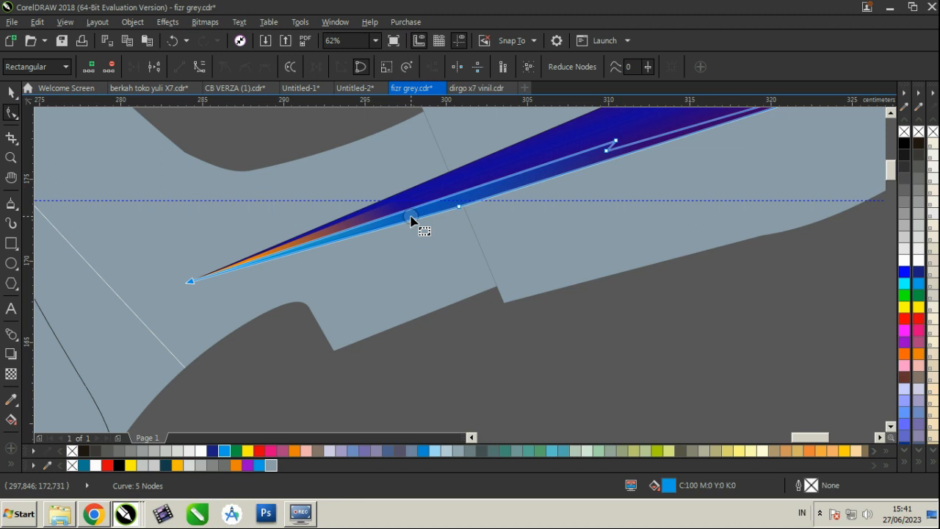
{"action": "left_click", "coordinate": [11, 94]}
{"action": "left_click", "coordinate": [527, 329]}
Step: Lengthen the orange tip's transparency fade farther back along the stripe
{"action": "scroll", "coordinate": [440, 291], "scroll_direction": "down", "scroll_amount": 1}
{"action": "scroll", "coordinate": [461, 222], "scroll_direction": "up", "scroll_amount": 1}
{"action": "left_click", "coordinate": [394, 265]}
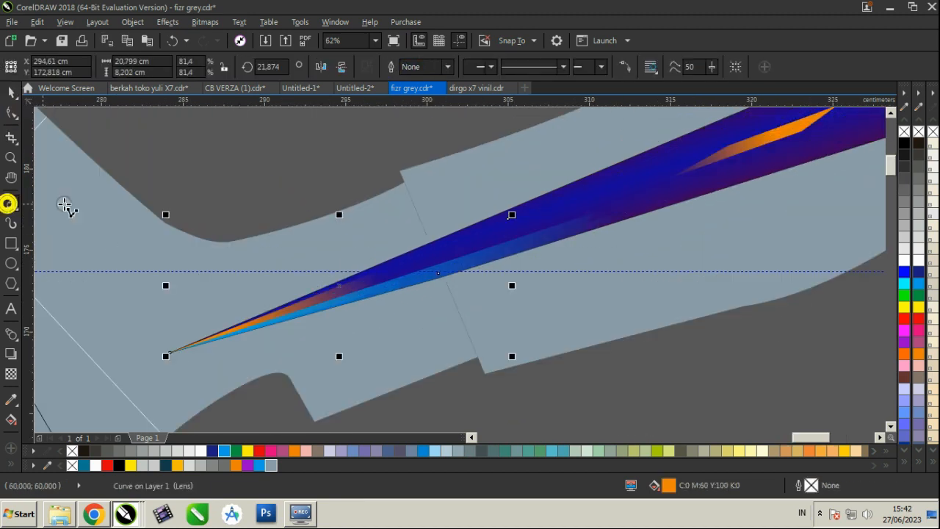
{"action": "left_click", "coordinate": [11, 374]}
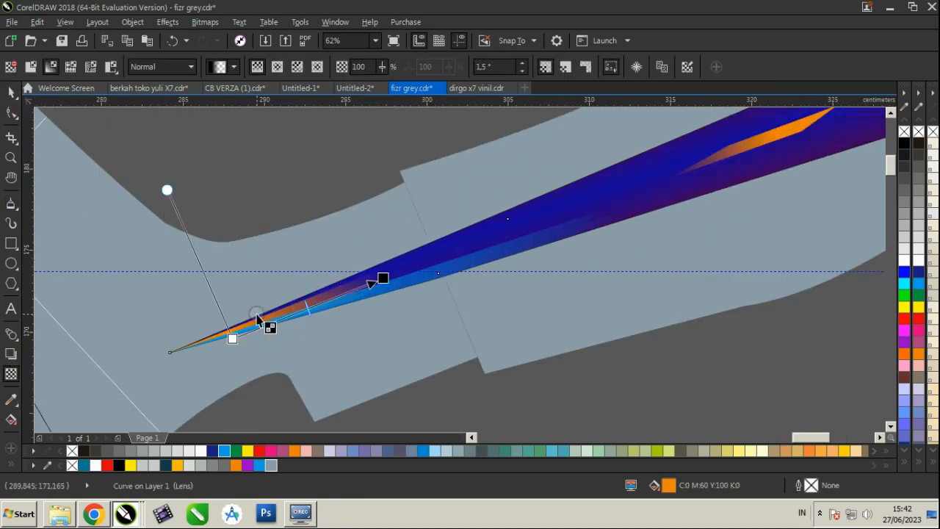
{"action": "left_click_drag", "start_coordinate": [237, 337], "coordinate": [497, 267]}
{"action": "left_click", "coordinate": [11, 94]}
{"action": "scroll", "coordinate": [346, 283], "scroll_direction": "down", "scroll_amount": 1}
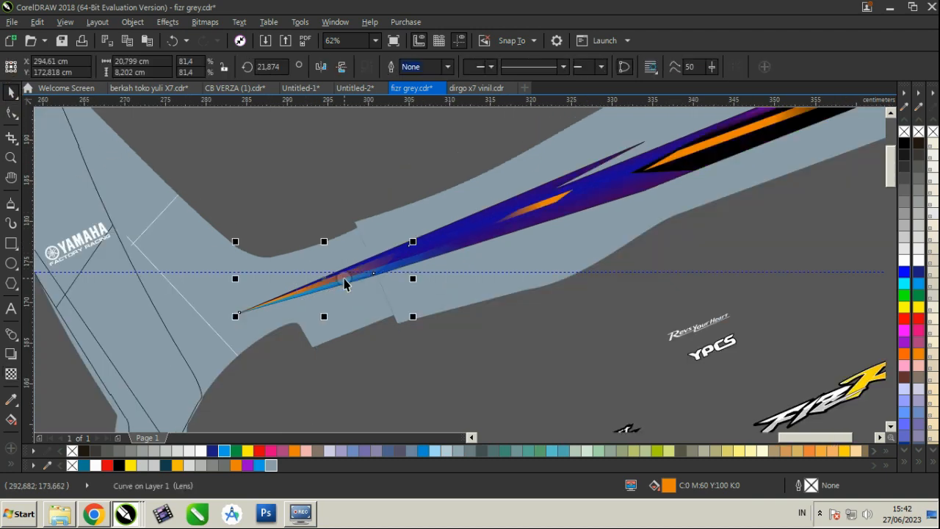
{"action": "left_click", "coordinate": [485, 334]}
Step: Save the drawing with the updated stripe graphics
{"action": "scroll", "coordinate": [485, 334], "scroll_direction": "down", "scroll_amount": 1}
{"action": "key", "text": "ctrl+s"}
{"action": "scroll", "coordinate": [481, 296], "scroll_direction": "down", "scroll_amount": 2}
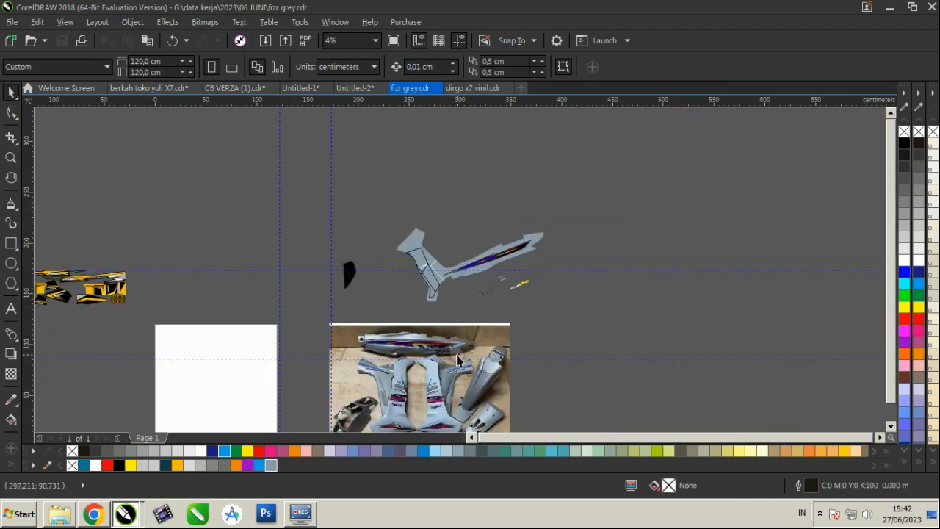
{"action": "scroll", "coordinate": [463, 321], "scroll_direction": "up", "scroll_amount": 2}
{"action": "left_click", "coordinate": [820, 512]}
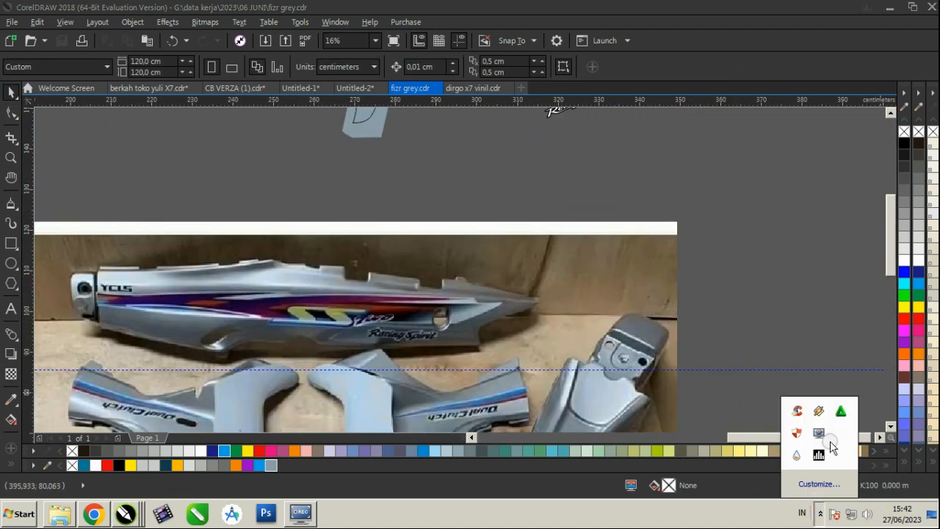
{"action": "right_click", "coordinate": [818, 432]}
{"action": "left_click", "coordinate": [837, 357]}
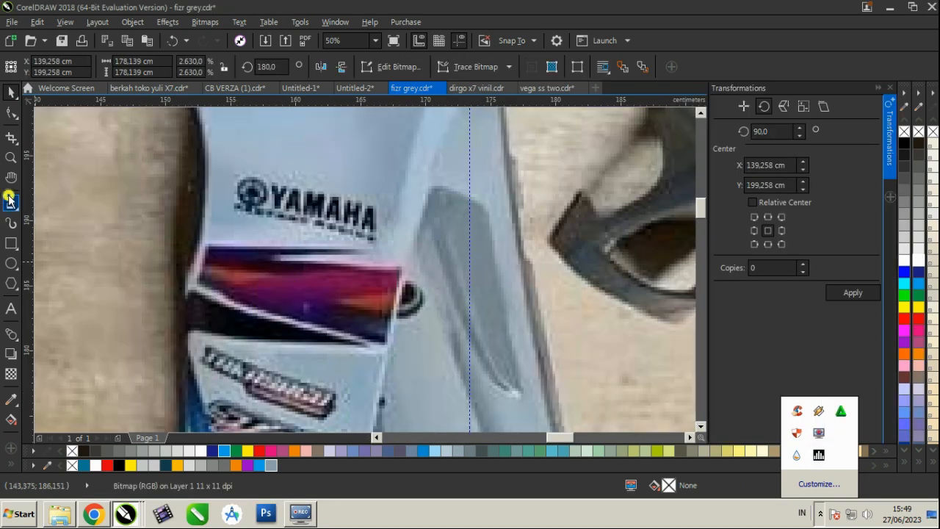
Step: Trace the notched purple band below the YAMAHA logo in the photo as a closed outline about 16.2 by 7.8 cm
{"action": "left_click", "coordinate": [9, 200]}
{"action": "scroll", "coordinate": [360, 237], "scroll_direction": "up", "scroll_amount": 1}
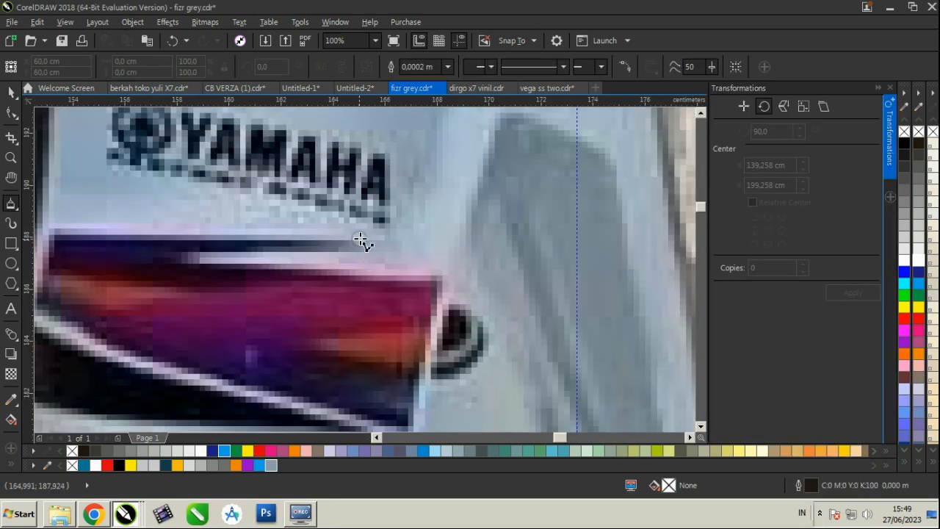
{"action": "scroll", "coordinate": [369, 237], "scroll_direction": "down", "scroll_amount": 1}
{"action": "left_click", "coordinate": [374, 235]}
{"action": "left_click", "coordinate": [209, 236]}
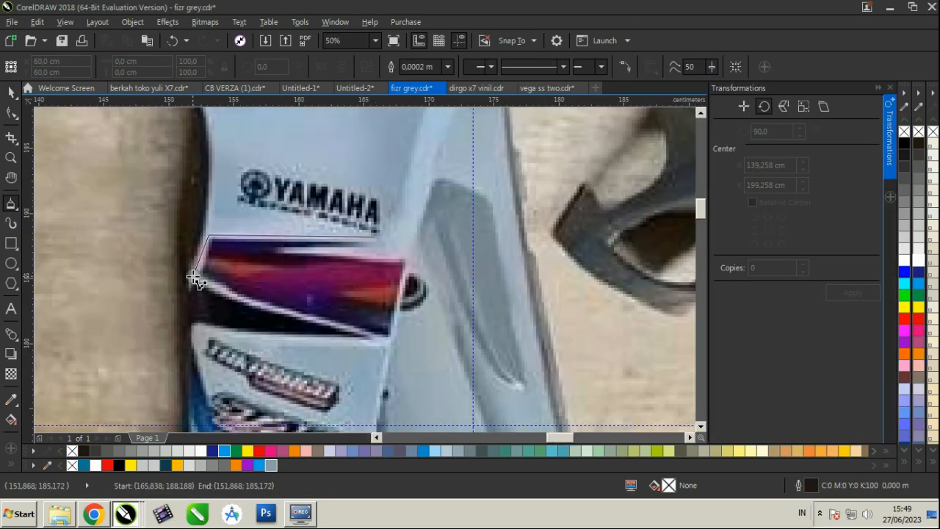
{"action": "left_click", "coordinate": [194, 277]}
{"action": "left_click", "coordinate": [404, 261]}
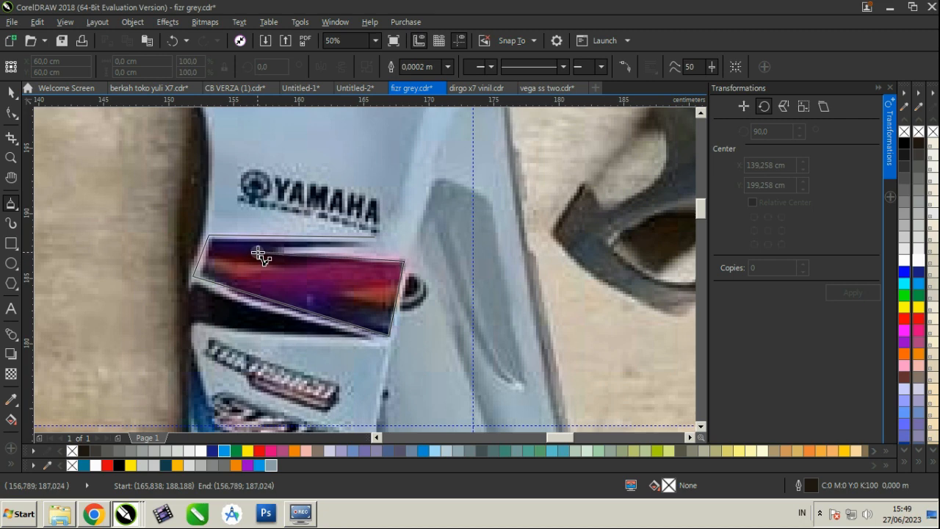
{"action": "left_click", "coordinate": [375, 237]}
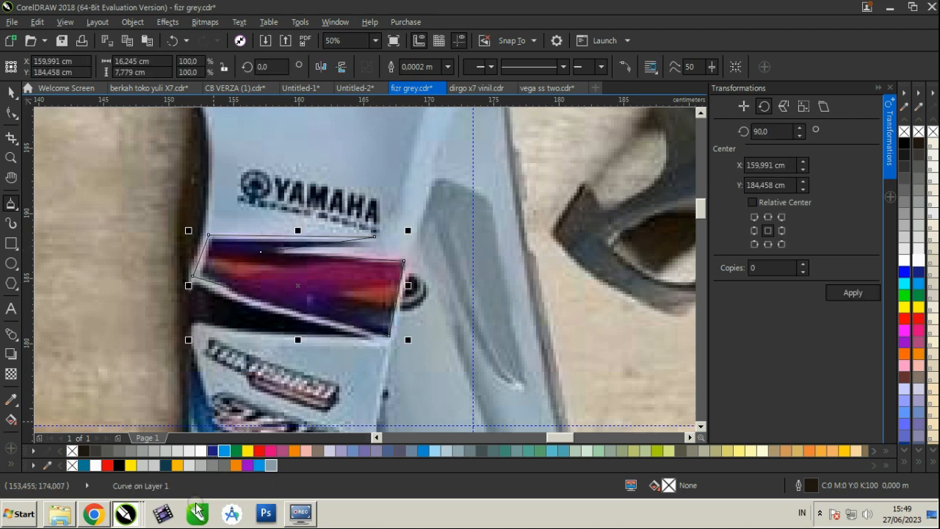
{"action": "left_click", "coordinate": [171, 465]}
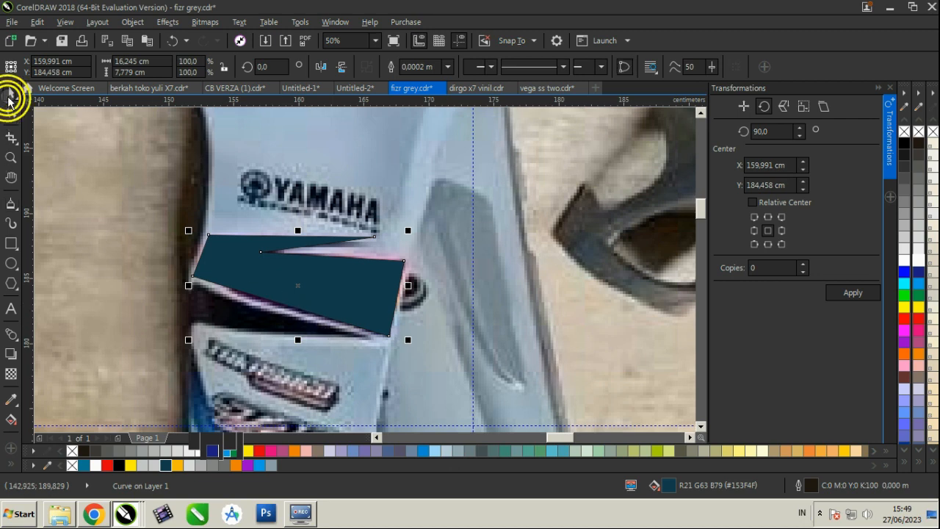
{"action": "key", "text": "ctrl+z"}
{"action": "scroll", "coordinate": [263, 281], "scroll_direction": "up", "scroll_amount": 2}
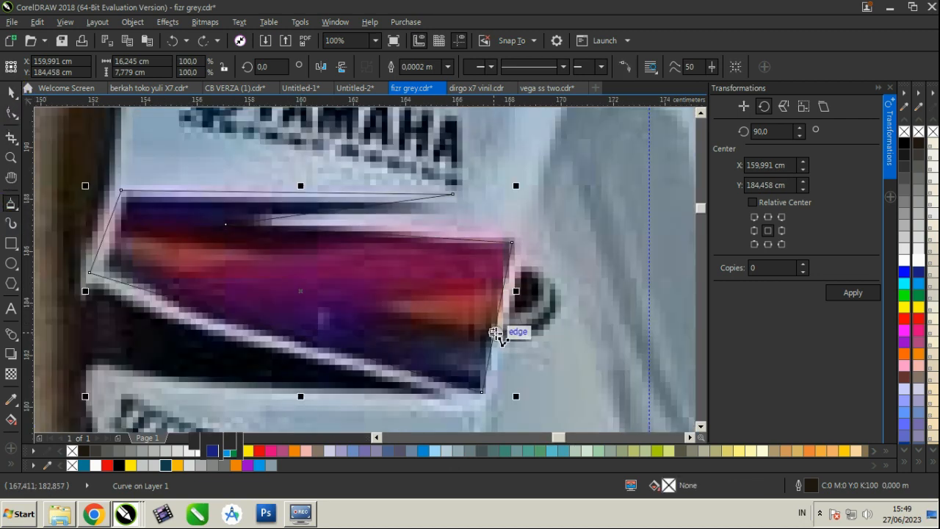
{"action": "left_click", "coordinate": [495, 333]}
{"action": "left_click", "coordinate": [490, 333]}
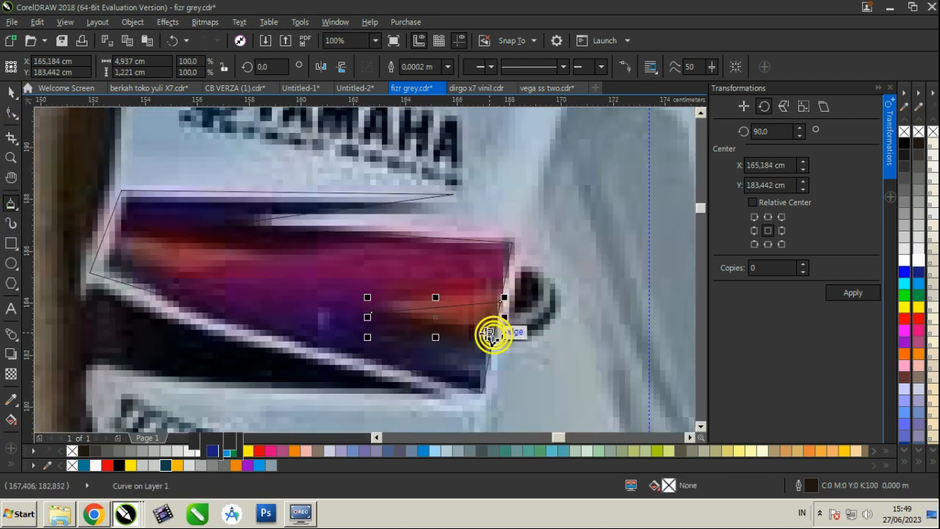
{"action": "left_click", "coordinate": [460, 347]}
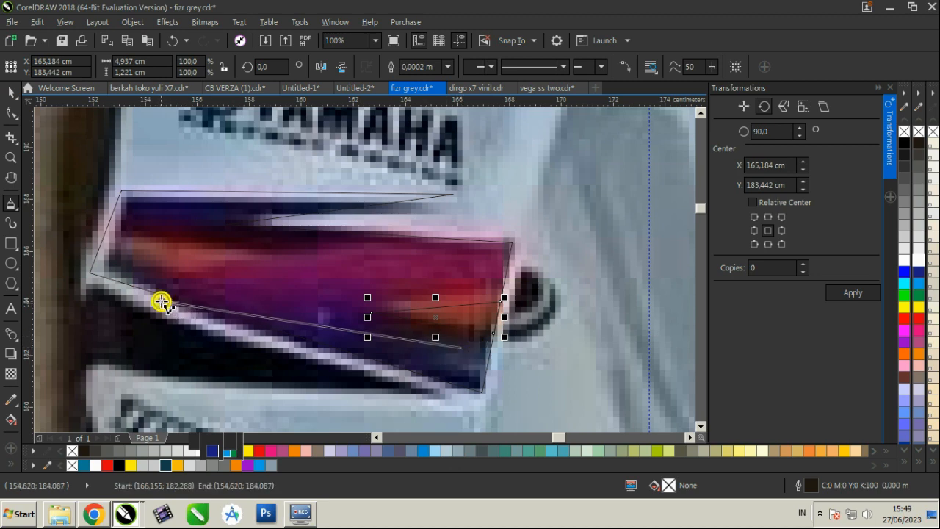
{"action": "key", "text": "Escape"}
Step: Trace the purple wedge along the band's lower edge as a closed outline about 15 by 5.4 cm
{"action": "left_click", "coordinate": [504, 283]}
{"action": "left_click", "coordinate": [289, 299]}
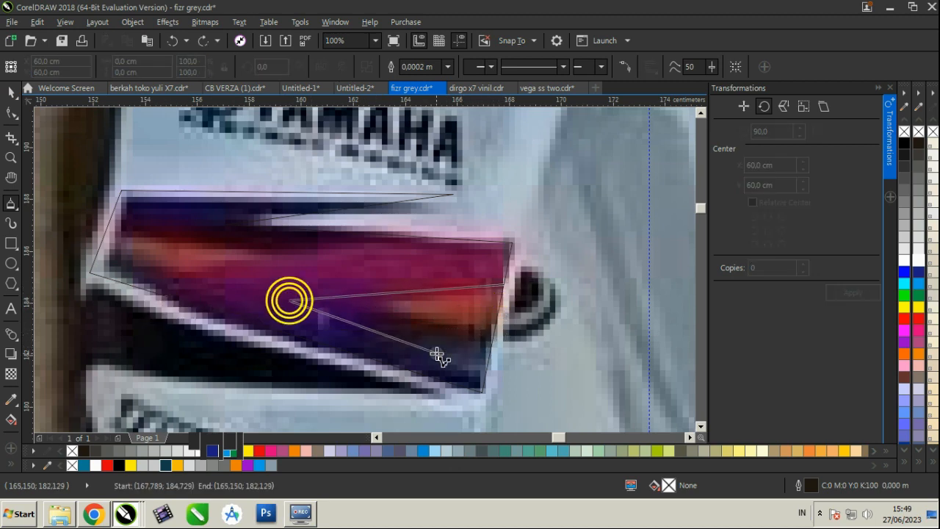
{"action": "left_click", "coordinate": [448, 385]}
{"action": "left_click", "coordinate": [122, 279]}
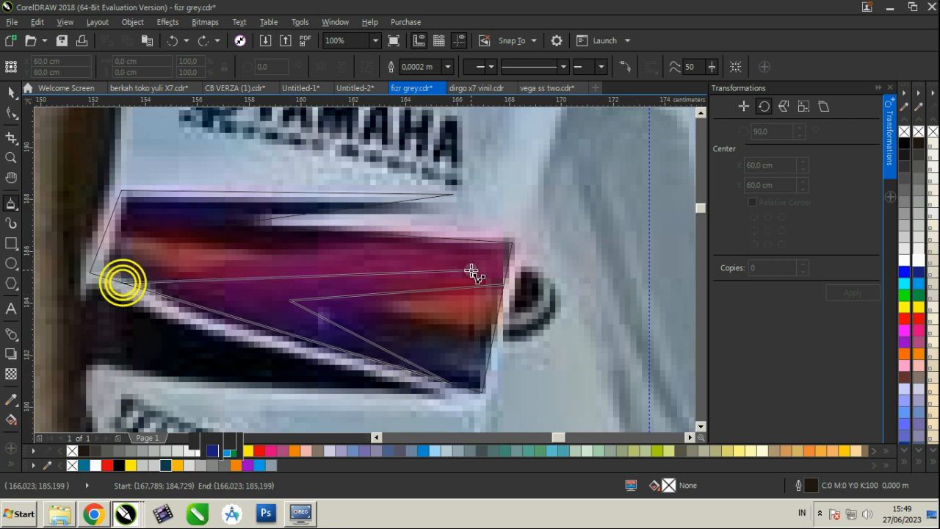
{"action": "left_click", "coordinate": [507, 283]}
Step: Trace the orange zigzag streaks across the band in the photo as a closed outline about 15 by 3.8 cm
{"action": "left_click", "coordinate": [491, 338]}
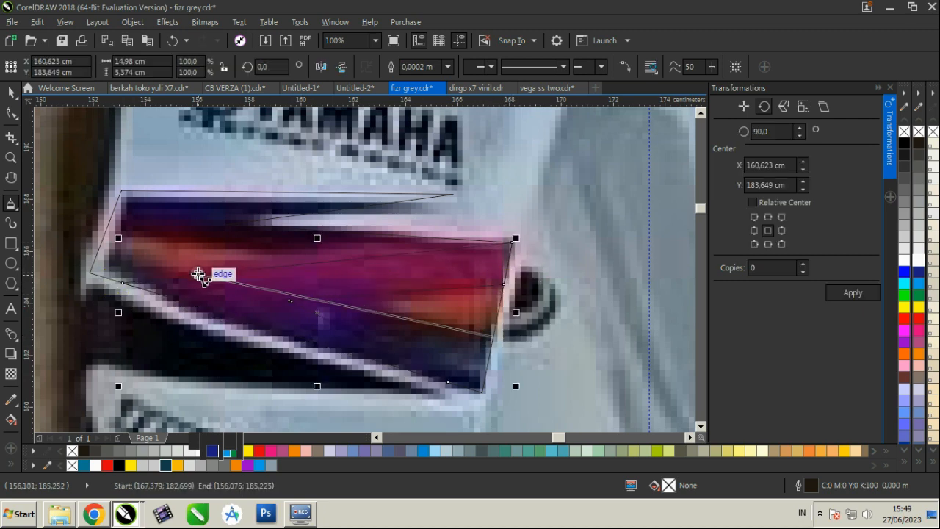
{"action": "left_click", "coordinate": [187, 277]}
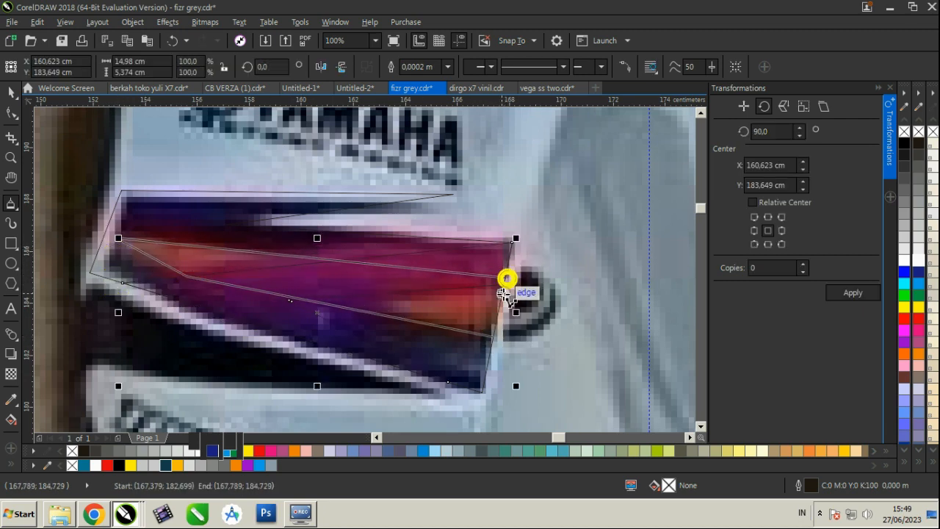
{"action": "left_click", "coordinate": [493, 337]}
Step: Fill the traced wedge with a linear gradient from purple (#9900CC) to dark blue and remove its outline
{"action": "left_click", "coordinate": [14, 91]}
{"action": "left_click_drag", "start_coordinate": [164, 288], "coordinate": [169, 228]}
{"action": "left_click", "coordinate": [248, 464]}
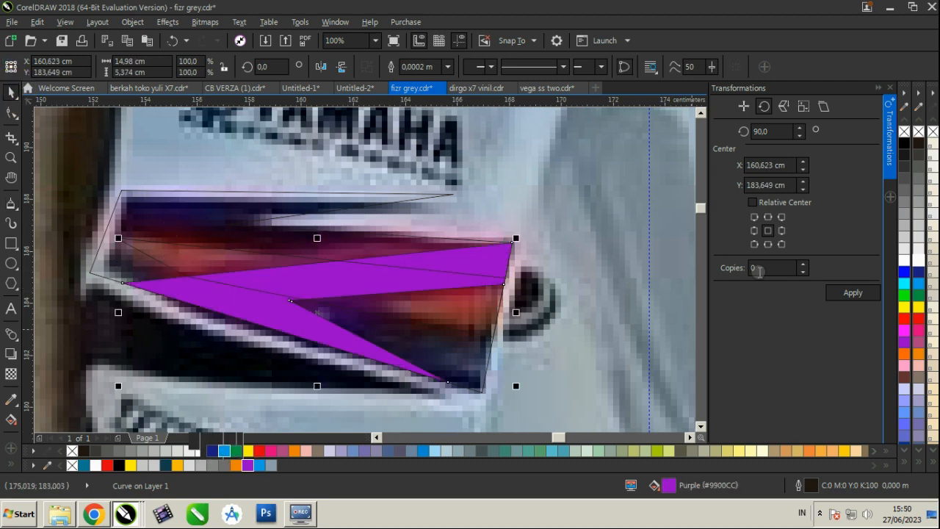
{"action": "double_click", "coordinate": [668, 484]}
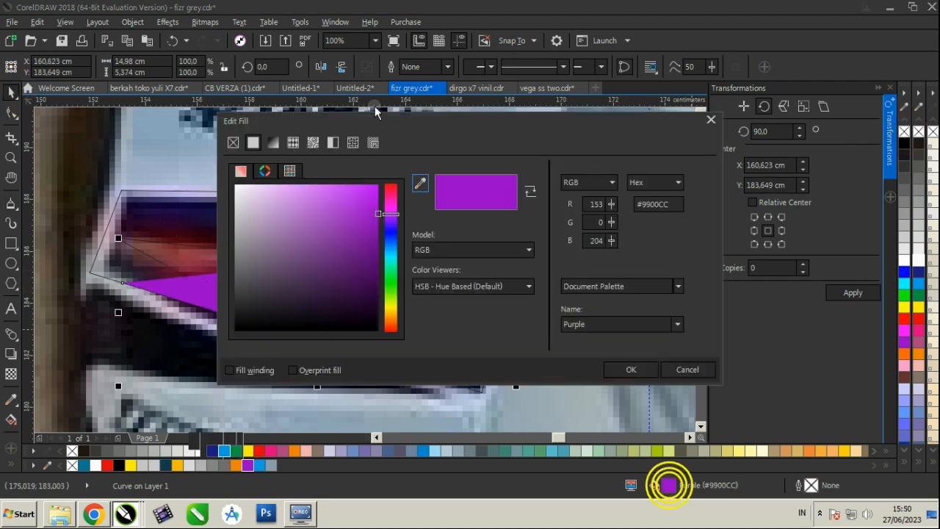
{"action": "left_click", "coordinate": [272, 142]}
{"action": "left_click", "coordinate": [242, 342]}
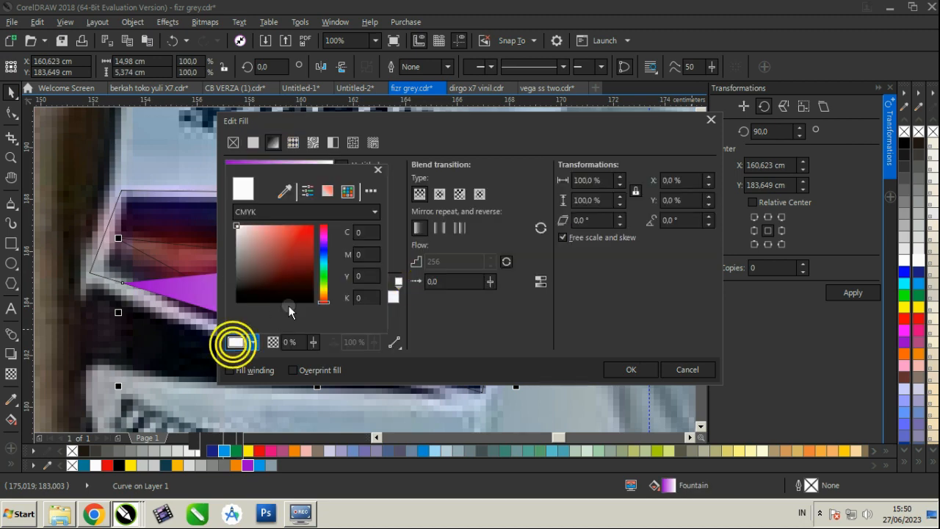
{"action": "left_click", "coordinate": [213, 450]}
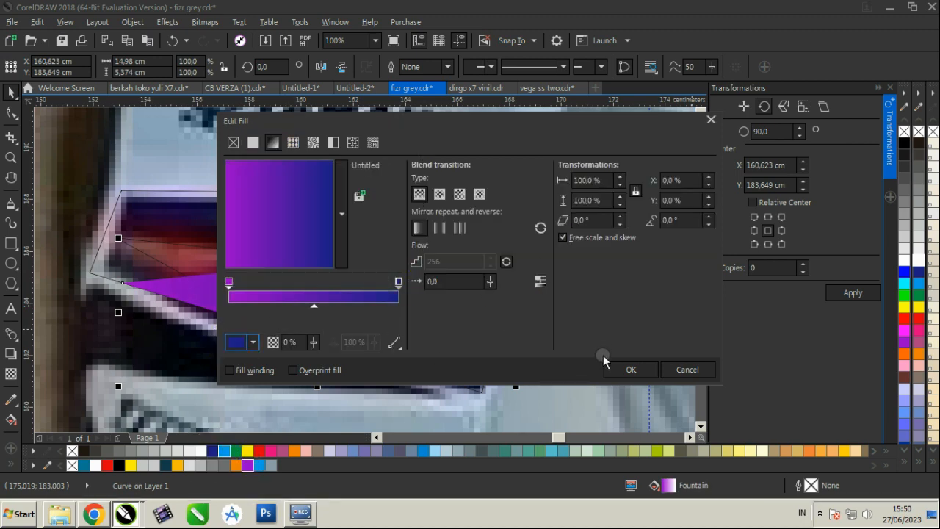
{"action": "left_click", "coordinate": [628, 369]}
Step: Fill the zigzag shape with orange, remove its outline and fade it out towards its left end with a transparency gradient
{"action": "left_click", "coordinate": [230, 254]}
{"action": "left_click", "coordinate": [233, 467]}
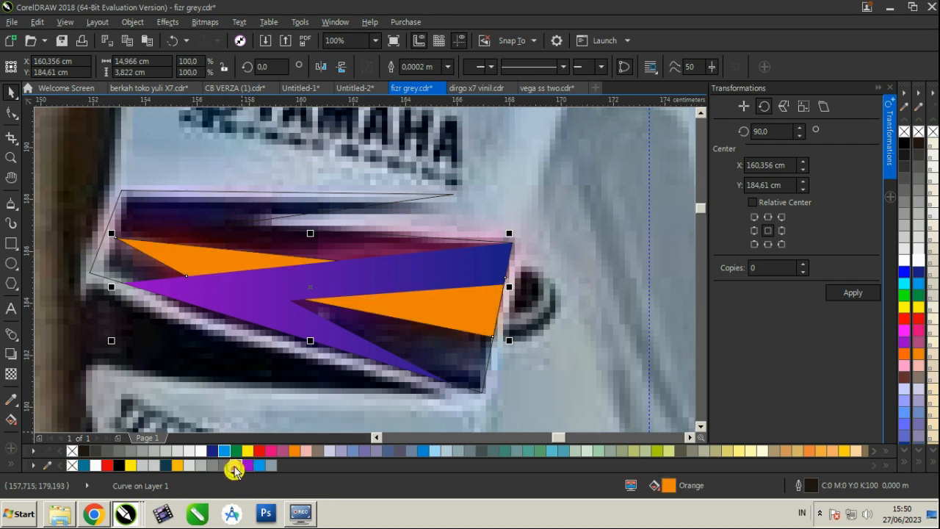
{"action": "right_click", "coordinate": [921, 137]}
{"action": "left_click", "coordinate": [11, 373]}
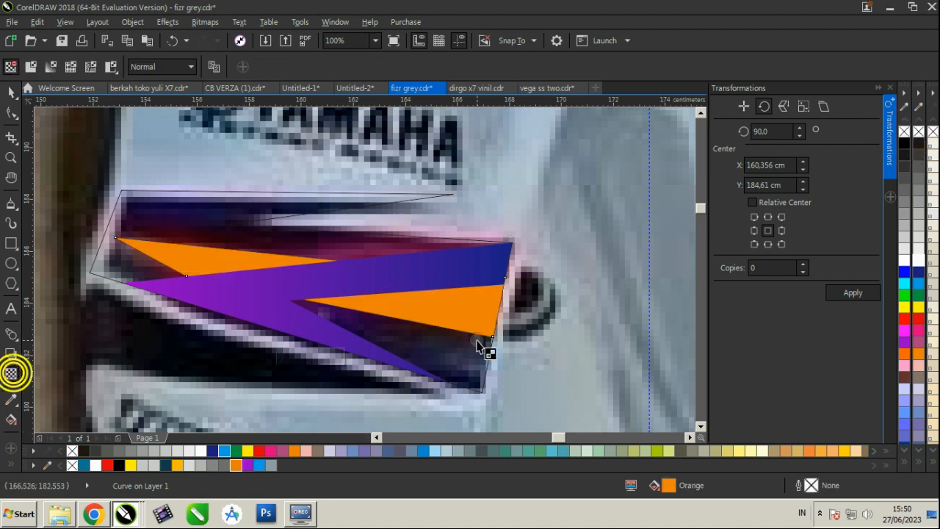
{"action": "left_click_drag", "start_coordinate": [530, 322], "coordinate": [180, 198]}
Step: Fill the notched band outline below the YAMAHA logo with black
{"action": "left_click", "coordinate": [10, 94]}
{"action": "left_click", "coordinate": [193, 214]}
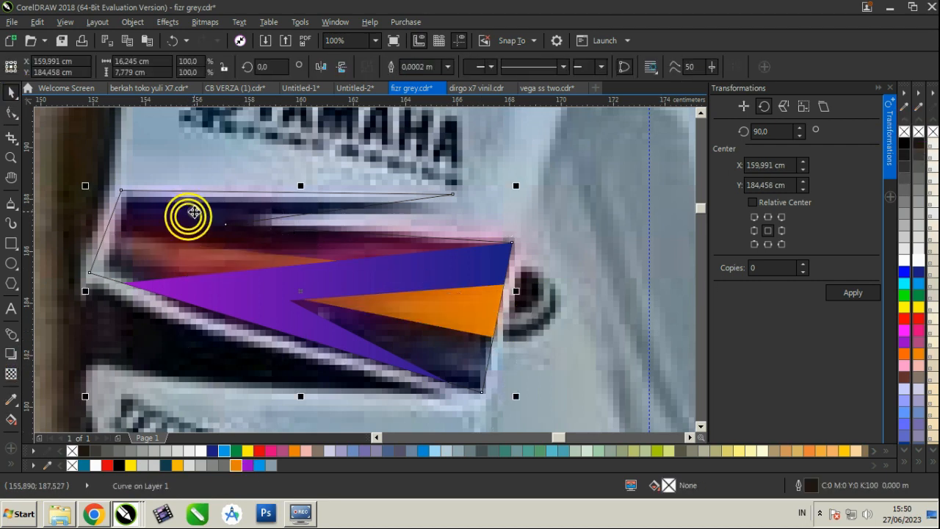
{"action": "left_click", "coordinate": [905, 144]}
Step: Trace the upper and outer edges of the dark band below the stripes, continuing down to the tip of the blue spike
{"action": "scroll", "coordinate": [454, 213], "scroll_direction": "down", "scroll_amount": 1}
{"action": "left_click", "coordinate": [246, 183]}
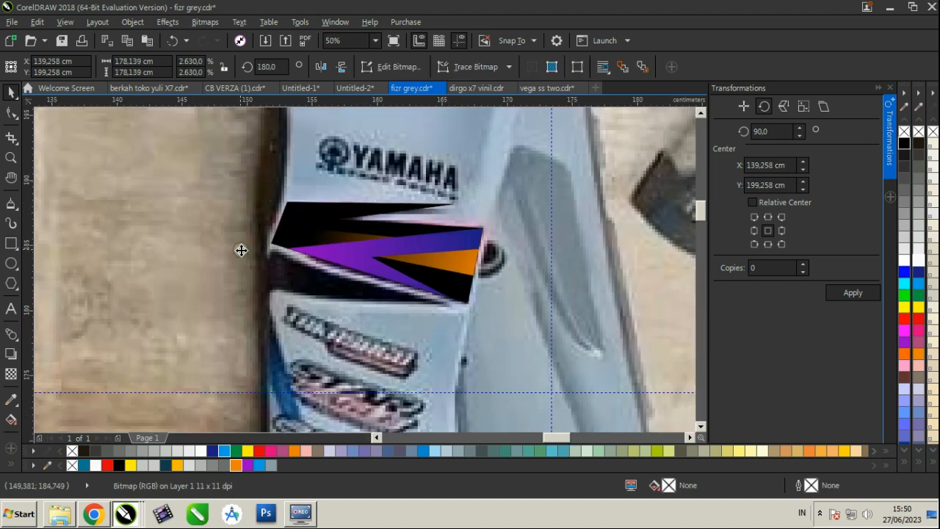
{"action": "scroll", "coordinate": [241, 251], "scroll_direction": "up", "scroll_amount": 1}
{"action": "left_click", "coordinate": [11, 203]}
{"action": "left_click", "coordinate": [669, 364]}
{"action": "left_click", "coordinate": [293, 267]}
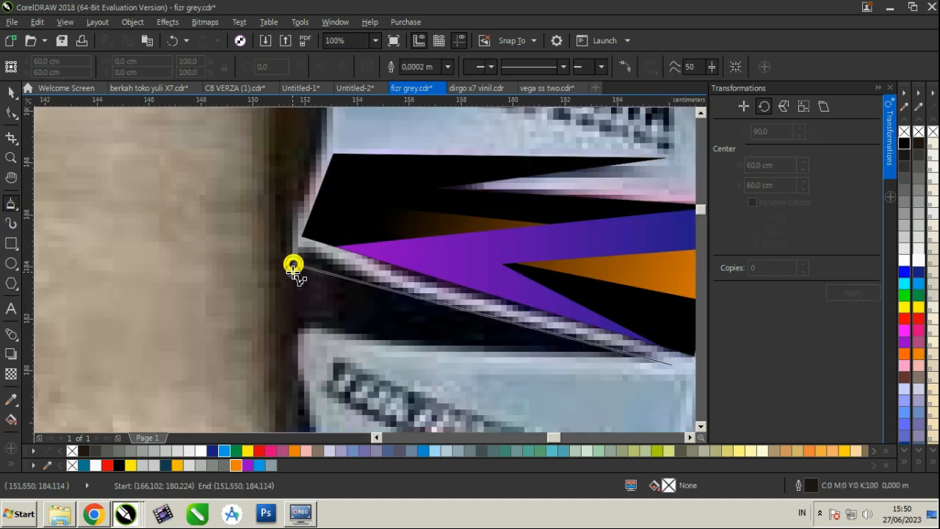
{"action": "left_click", "coordinate": [287, 410]}
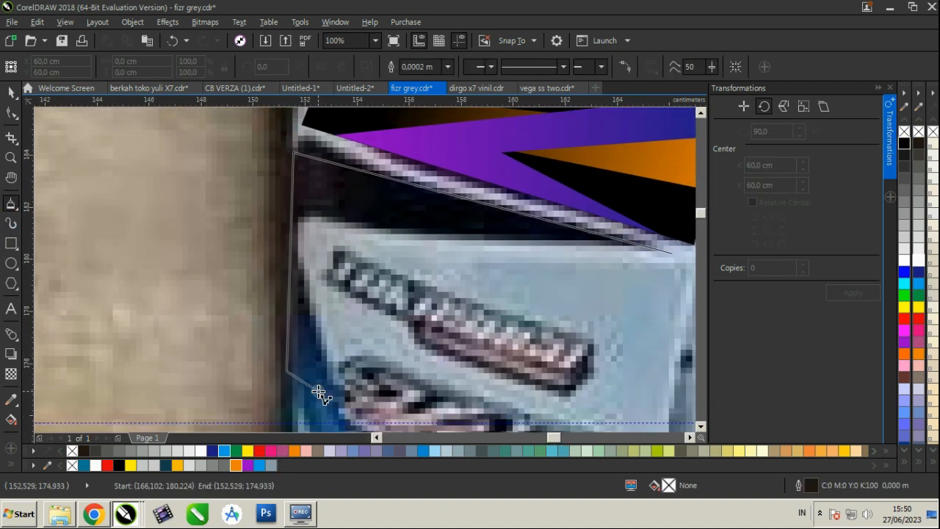
{"action": "double_click", "coordinate": [319, 391]}
{"action": "scroll", "coordinate": [298, 262], "scroll_direction": "down", "scroll_amount": 4}
{"action": "scroll", "coordinate": [305, 272], "scroll_direction": "up", "scroll_amount": 3}
{"action": "left_click", "coordinate": [11, 114]}
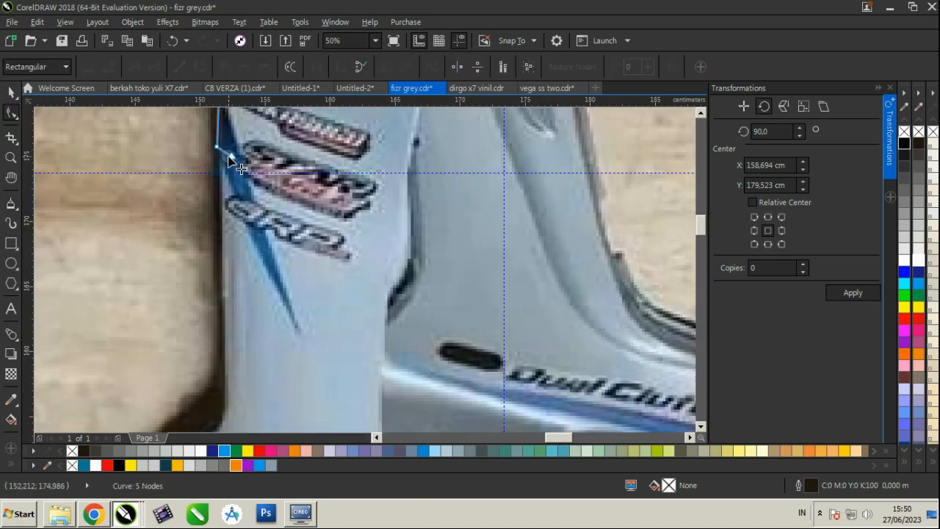
{"action": "left_click_drag", "start_coordinate": [233, 162], "coordinate": [288, 365]}
Step: Close the band-and-spike outline with a rounded inner corner, about 14.8 by 23.2 cm overall, and fill it with black (K:100)
{"action": "left_click", "coordinate": [12, 206]}
{"action": "scroll", "coordinate": [293, 356], "scroll_direction": "down", "scroll_amount": 1}
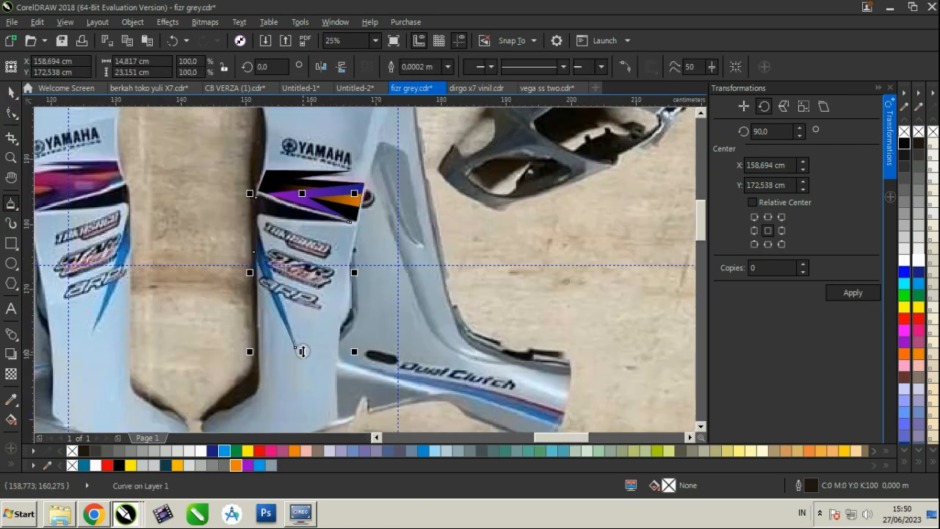
{"action": "left_click", "coordinate": [296, 345]}
{"action": "left_click", "coordinate": [261, 230]}
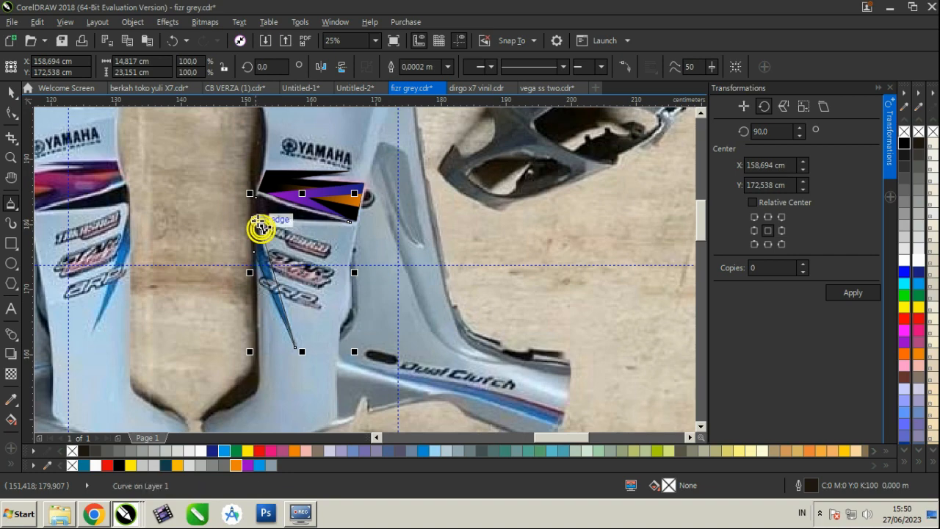
{"action": "scroll", "coordinate": [285, 291], "scroll_direction": "up", "scroll_amount": 3}
{"action": "key", "text": "ctrl+z"}
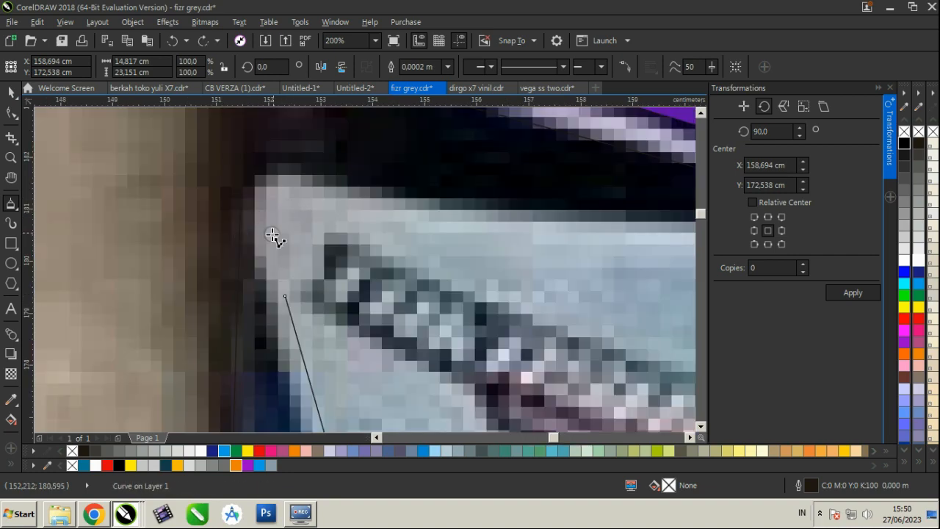
{"action": "left_click", "coordinate": [20, 210]}
{"action": "left_click", "coordinate": [61, 290]}
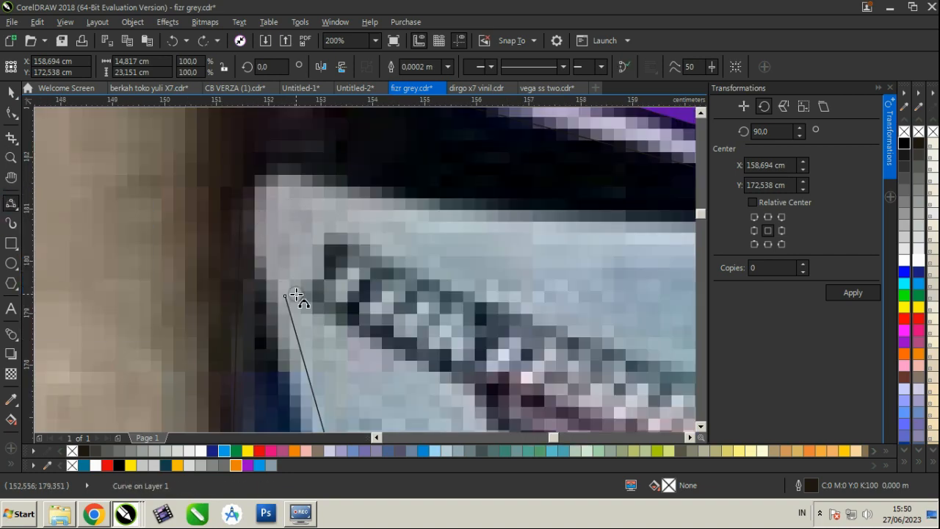
{"action": "left_click_drag", "start_coordinate": [284, 295], "coordinate": [303, 199]}
{"action": "left_click", "coordinate": [275, 209]}
{"action": "scroll", "coordinate": [275, 208], "scroll_direction": "down", "scroll_amount": 2}
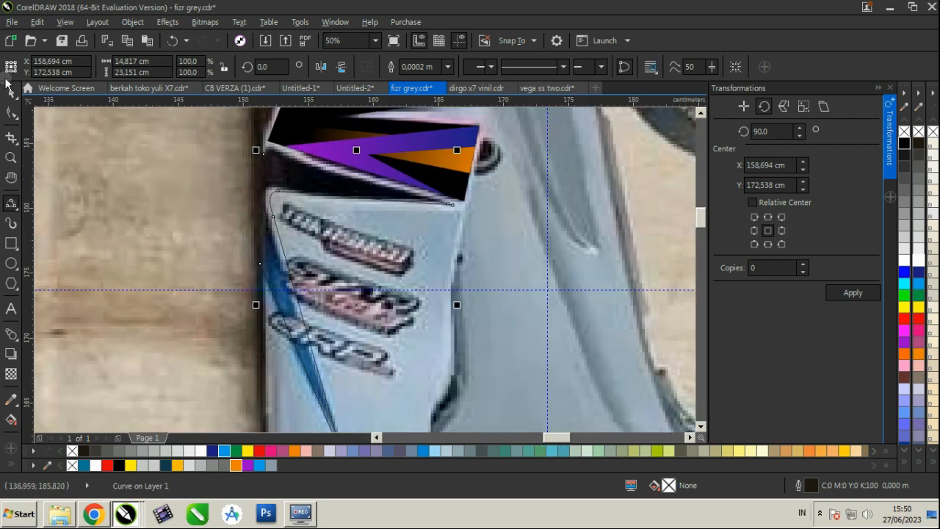
{"action": "left_click", "coordinate": [84, 451]}
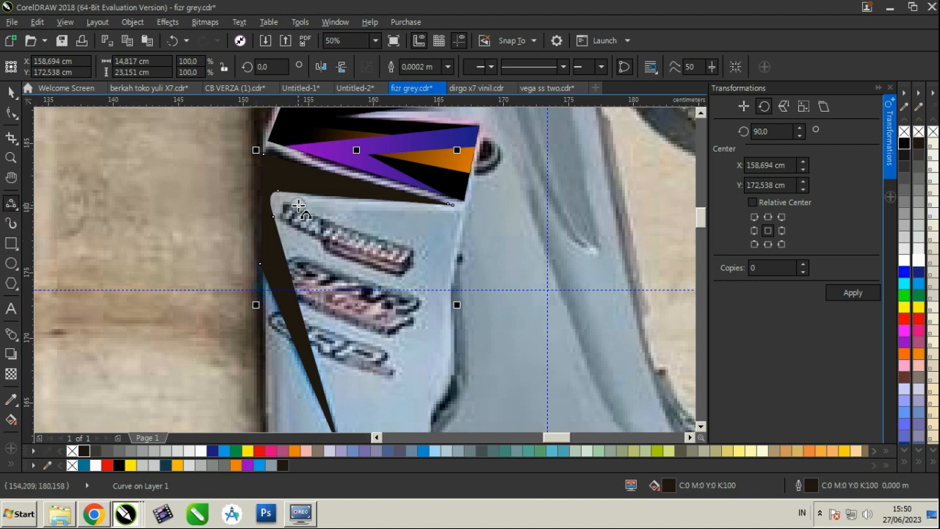
Step: Draw a closed helper shape about 9.8 by 22.5 cm overlapping the lower spike of the black shape
{"action": "key", "text": "Escape"}
{"action": "scroll", "coordinate": [242, 282], "scroll_direction": "down", "scroll_amount": 3}
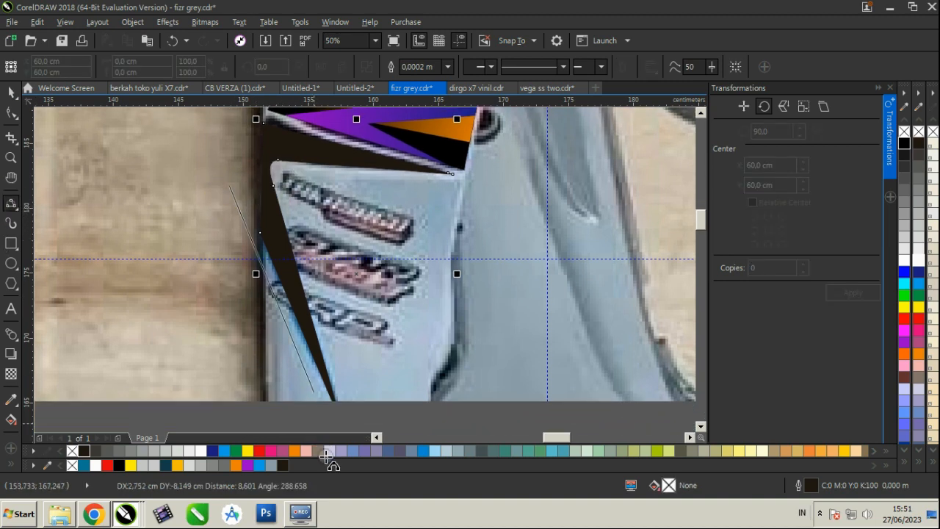
{"action": "left_click", "coordinate": [338, 409]}
{"action": "left_click_drag", "start_coordinate": [338, 409], "coordinate": [227, 121]}
{"action": "left_click", "coordinate": [227, 118]}
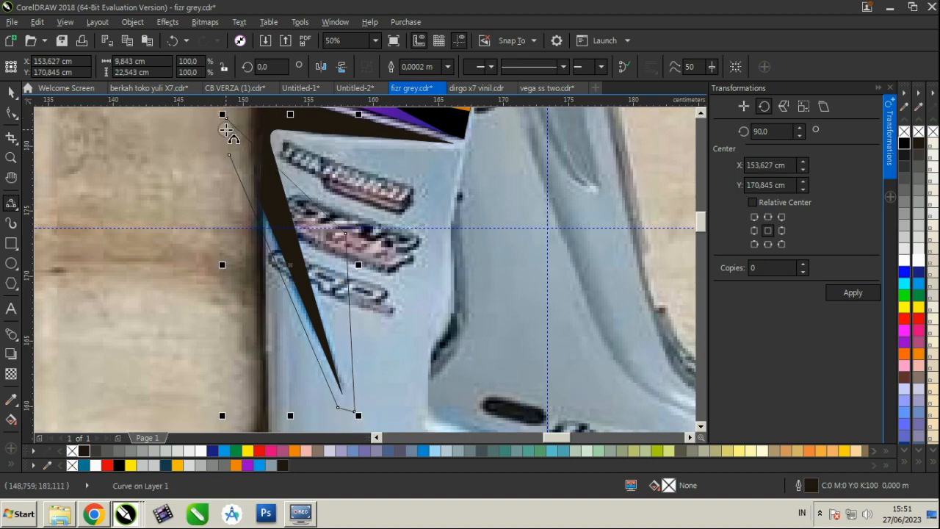
{"action": "left_click", "coordinate": [229, 154]}
{"action": "left_click", "coordinate": [11, 93]}
{"action": "scroll", "coordinate": [287, 289], "scroll_direction": "down", "scroll_amount": 1}
{"action": "scroll", "coordinate": [285, 193], "scroll_direction": "up", "scroll_amount": 2}
{"action": "left_click_drag", "start_coordinate": [285, 192], "coordinate": [181, 170]}
{"action": "scroll", "coordinate": [290, 189], "scroll_direction": "down", "scroll_amount": 1}
{"action": "key", "text": "ctrl+z"}
Step: Intersect the helper shape with the black band-and-spike shape, and delete the helper shape
{"action": "left_click", "coordinate": [331, 351]}
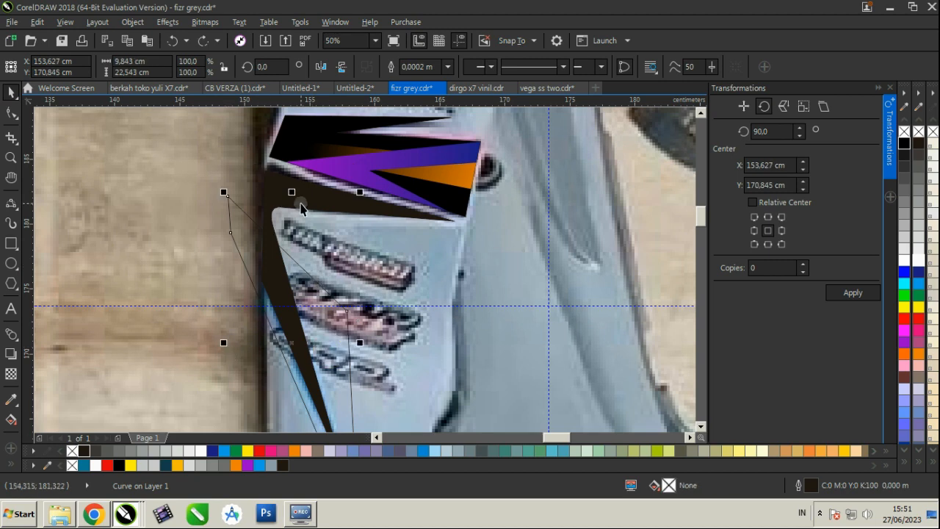
{"action": "left_click", "coordinate": [301, 204], "text": "shift"}
{"action": "left_click", "coordinate": [431, 72]}
{"action": "left_click", "coordinate": [340, 313]}
{"action": "key", "text": "Delete"}
Step: Fill the intersected spike piece with cyan and fade it into the black towards its upper end with a transparency gradient
{"action": "left_click", "coordinate": [286, 309]}
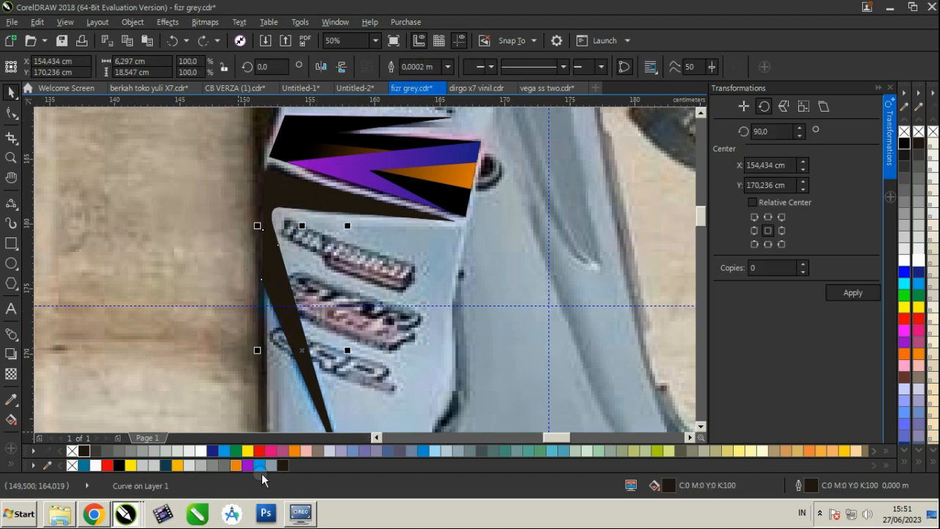
{"action": "left_click", "coordinate": [259, 465]}
{"action": "left_click", "coordinate": [11, 373]}
{"action": "left_click_drag", "start_coordinate": [304, 379], "coordinate": [173, 420]}
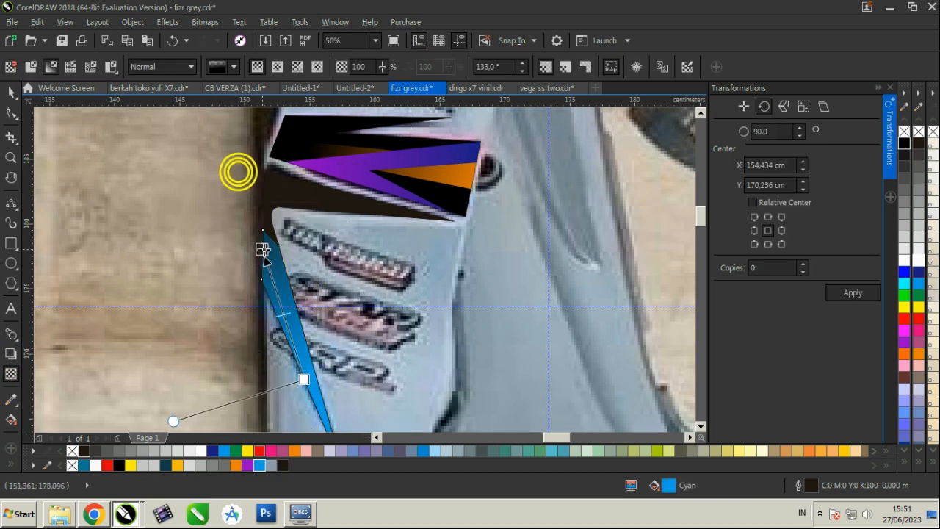
{"action": "left_click_drag", "start_coordinate": [263, 250], "coordinate": [272, 262]}
Step: Move the finished band and spike pieces off the photo to the empty area beside the grey leg template
{"action": "left_click", "coordinate": [11, 93]}
{"action": "scroll", "coordinate": [221, 189], "scroll_direction": "down", "scroll_amount": 2}
{"action": "left_click", "coordinate": [170, 159]}
{"action": "left_click_drag", "start_coordinate": [517, 343], "coordinate": [184, 148]}
{"action": "scroll", "coordinate": [251, 241], "scroll_direction": "down", "scroll_amount": 1}
{"action": "left_click_drag", "start_coordinate": [243, 223], "coordinate": [380, 289]}
{"action": "left_click", "coordinate": [516, 316]}
{"action": "left_click_drag", "start_coordinate": [447, 302], "coordinate": [463, 157]}
Step: Group the five band and spike pieces into one object
{"action": "scroll", "coordinate": [431, 217], "scroll_direction": "up", "scroll_amount": 1}
{"action": "left_click", "coordinate": [399, 210]}
{"action": "left_click_drag", "start_coordinate": [297, 294], "coordinate": [313, 268]}
{"action": "key", "text": "ctrl+z"}
{"action": "scroll", "coordinate": [343, 308], "scroll_direction": "down", "scroll_amount": 1}
{"action": "key", "text": "ctrl+g"}
{"action": "left_click_drag", "start_coordinate": [347, 320], "coordinate": [381, 260]}
{"action": "scroll", "coordinate": [381, 259], "scroll_direction": "up", "scroll_amount": 2}
{"action": "key", "text": "ctrl+z"}
{"action": "scroll", "coordinate": [328, 272], "scroll_direction": "down", "scroll_amount": 2}
{"action": "scroll", "coordinate": [311, 329], "scroll_direction": "up", "scroll_amount": 1}
Step: Rotate the stripe group to about 30 degrees and place it inside the grey leg panel's PowerClip over the YAMAHA logo
{"action": "left_click", "coordinate": [312, 333]}
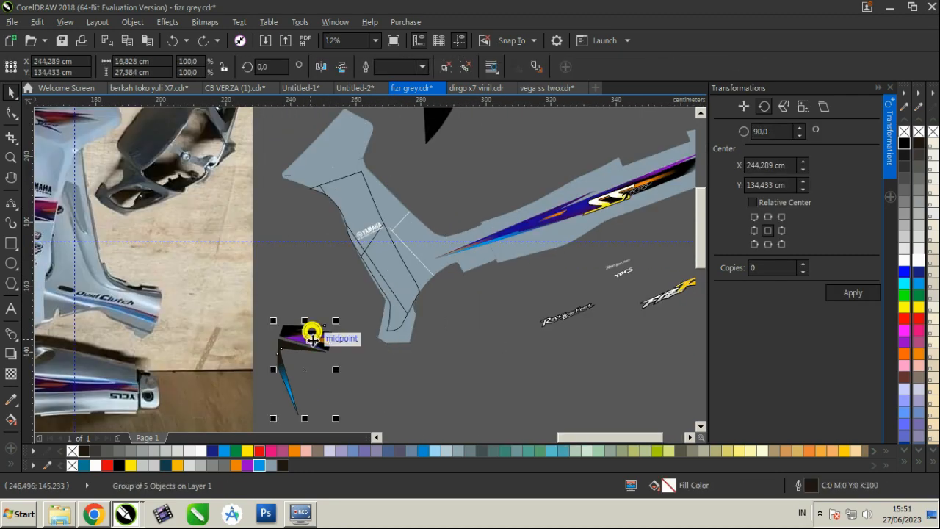
{"action": "left_click", "coordinate": [312, 336]}
{"action": "left_click_drag", "start_coordinate": [336, 320], "coordinate": [310, 273]}
{"action": "left_click_drag", "start_coordinate": [290, 342], "coordinate": [373, 232]}
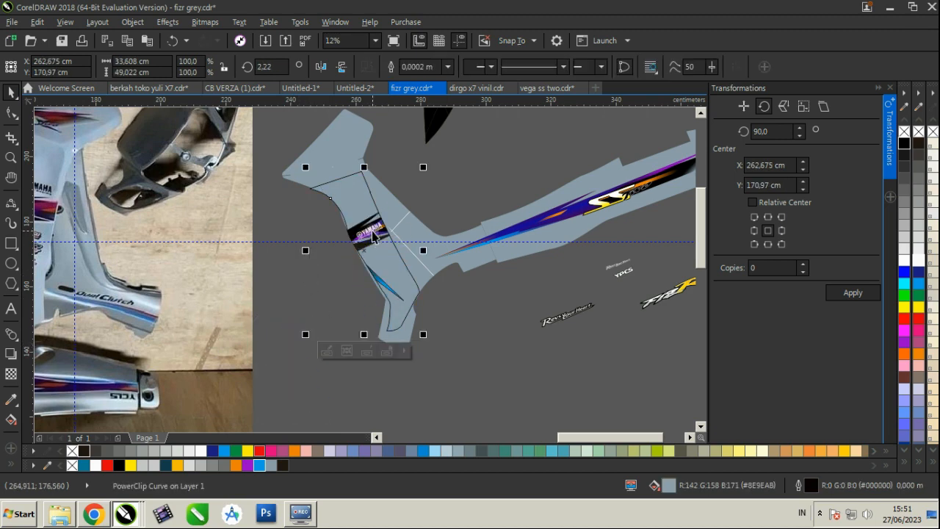
Step: Edit the leg panel's PowerClip contents, scale the stripe group down to about 65% and position it against the panel's inner edge
{"action": "scroll", "coordinate": [372, 230], "scroll_direction": "up", "scroll_amount": 1}
{"action": "right_click", "coordinate": [374, 207]}
{"action": "left_click", "coordinate": [401, 119]}
{"action": "scroll", "coordinate": [372, 164], "scroll_direction": "down", "scroll_amount": 1}
{"action": "left_click_drag", "start_coordinate": [456, 296], "coordinate": [305, 155]}
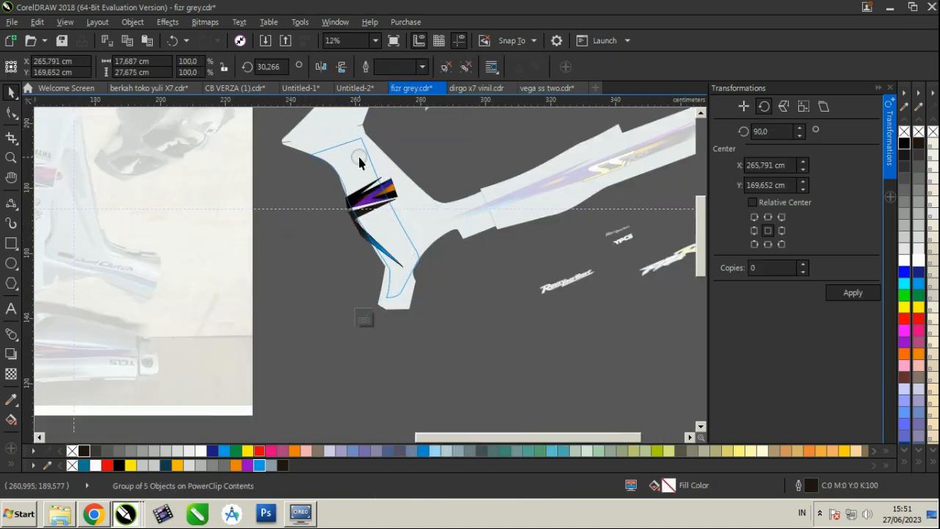
{"action": "scroll", "coordinate": [359, 156], "scroll_direction": "up", "scroll_amount": 1}
{"action": "left_click_drag", "start_coordinate": [451, 191], "coordinate": [429, 223]}
{"action": "scroll", "coordinate": [398, 223], "scroll_direction": "up", "scroll_amount": 1}
{"action": "left_click_drag", "start_coordinate": [397, 256], "coordinate": [371, 219]}
Step: Rotate the stripe group to about 38.6 degrees, enlarge it to 78.5% to span the panel, and finish editing the PowerClip
{"action": "left_click", "coordinate": [371, 219]}
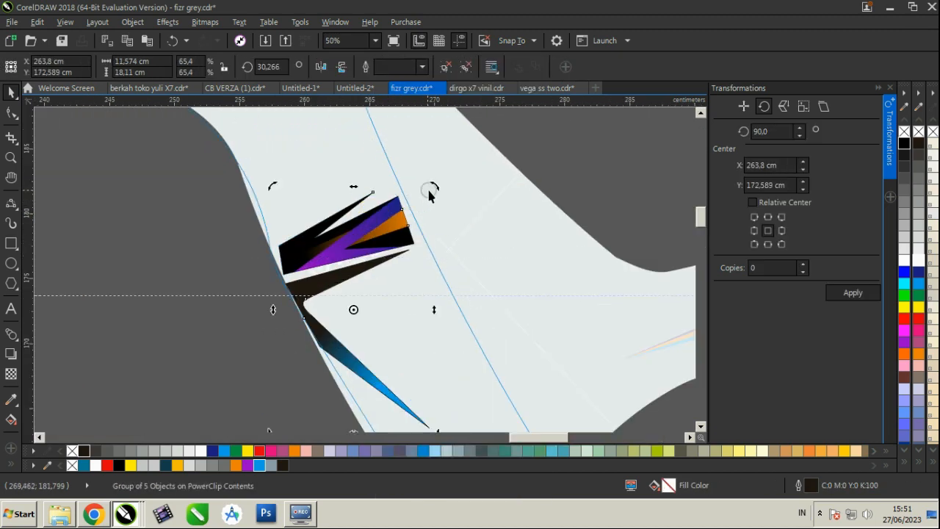
{"action": "left_click_drag", "start_coordinate": [429, 192], "coordinate": [464, 163]}
{"action": "left_click", "coordinate": [377, 225]}
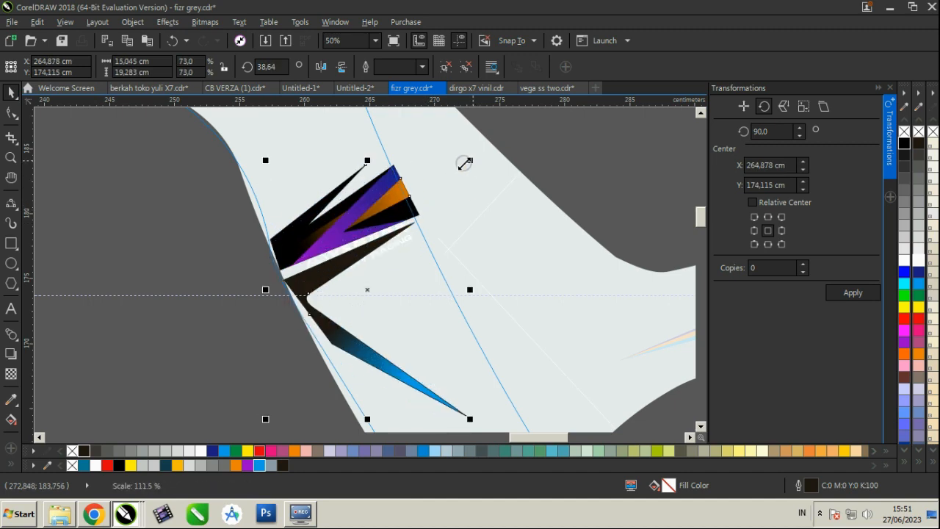
{"action": "scroll", "coordinate": [403, 166], "scroll_direction": "down", "scroll_amount": 1}
{"action": "left_click_drag", "start_coordinate": [334, 297], "coordinate": [330, 309]}
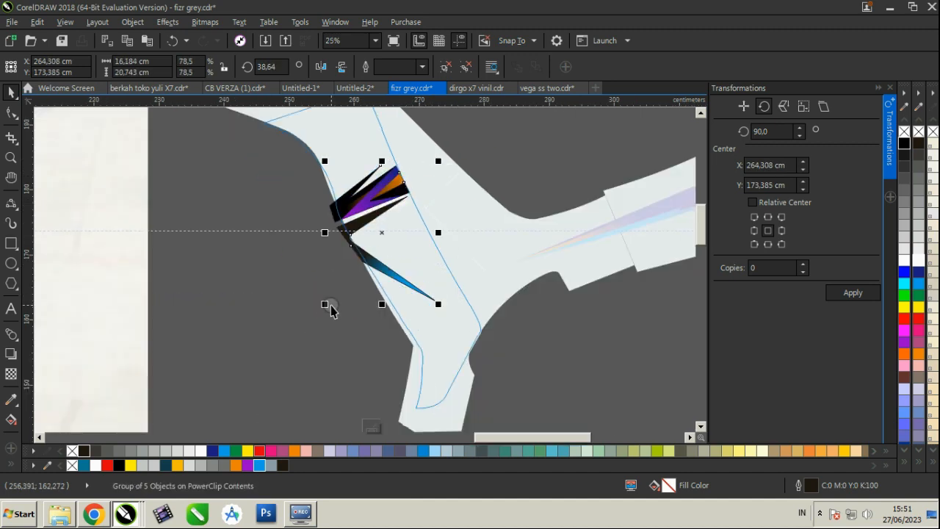
{"action": "left_click", "coordinate": [381, 424]}
Step: Reopen the leg panel's PowerClip contents, shift the stripe group slightly upward and finish editing
{"action": "scroll", "coordinate": [391, 264], "scroll_direction": "down", "scroll_amount": 1}
{"action": "scroll", "coordinate": [330, 234], "scroll_direction": "down", "scroll_amount": 2}
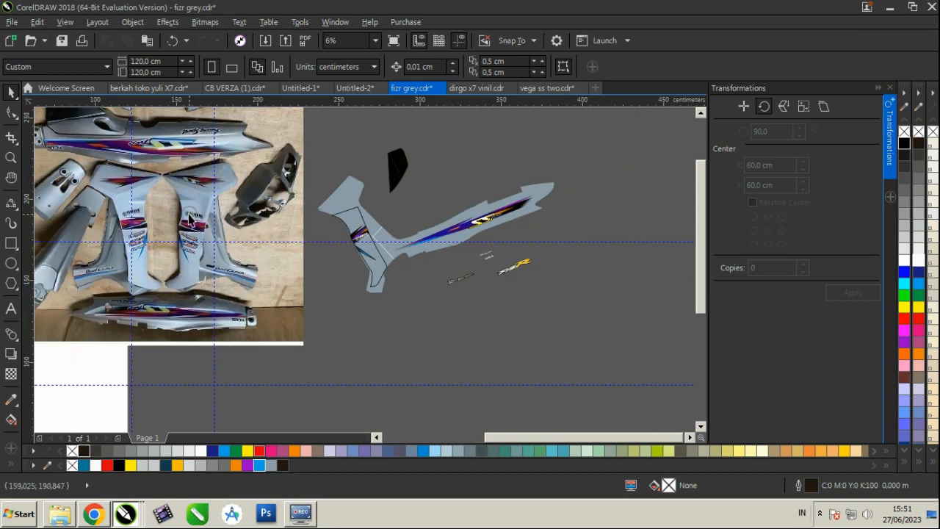
{"action": "scroll", "coordinate": [189, 217], "scroll_direction": "up", "scroll_amount": 2}
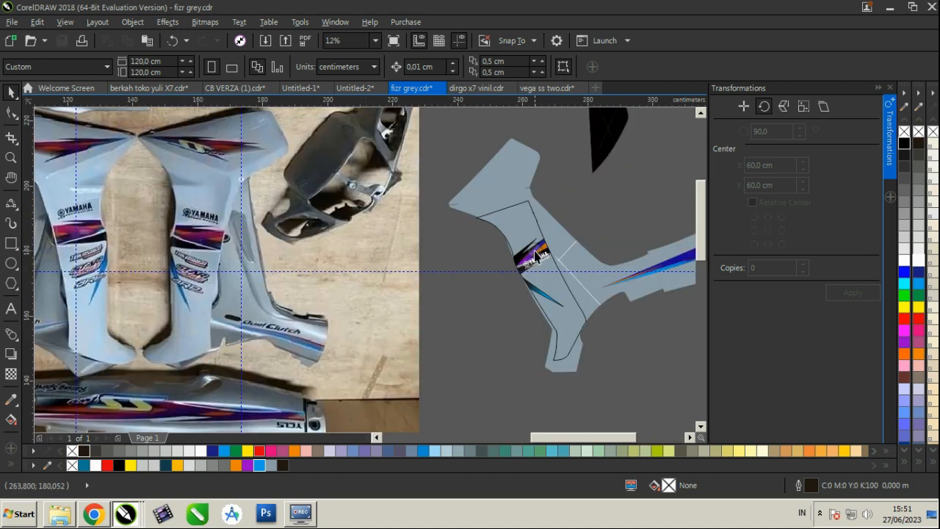
{"action": "scroll", "coordinate": [534, 253], "scroll_direction": "up", "scroll_amount": 2}
{"action": "right_click", "coordinate": [534, 255]}
{"action": "left_click", "coordinate": [537, 115]}
{"action": "left_click", "coordinate": [528, 245]}
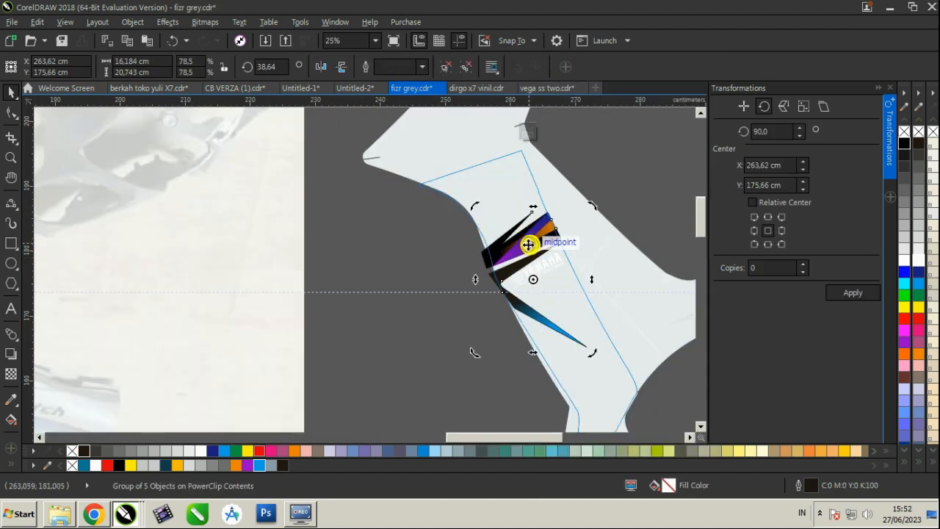
{"action": "left_click", "coordinate": [525, 133]}
{"action": "scroll", "coordinate": [509, 243], "scroll_direction": "down", "scroll_amount": 1}
Step: Move the white YAMAHA logo above the stripes on the leg panel and recolour it black
{"action": "left_click", "coordinate": [524, 257]}
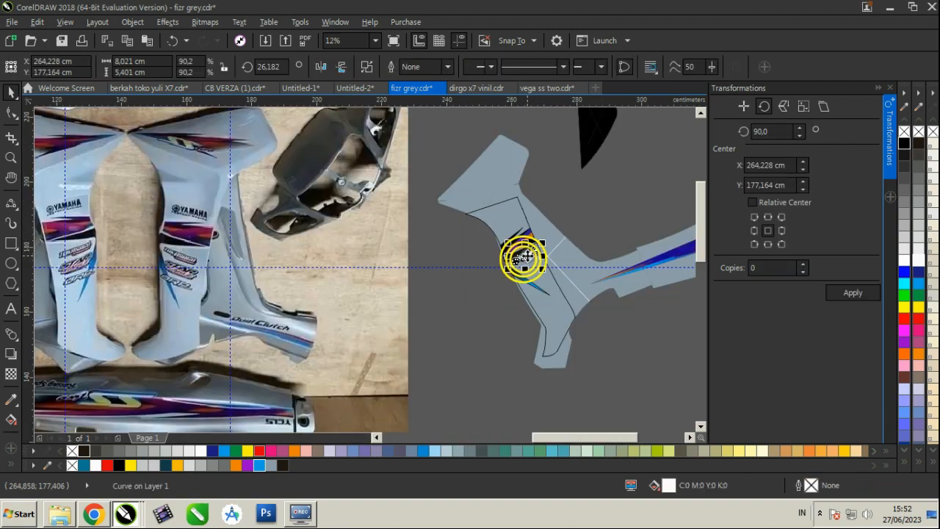
{"action": "scroll", "coordinate": [524, 256], "scroll_direction": "up", "scroll_amount": 1}
{"action": "left_click_drag", "start_coordinate": [530, 256], "coordinate": [496, 199]}
{"action": "left_click", "coordinate": [904, 144]}
{"action": "left_click", "coordinate": [446, 270]}
{"action": "scroll", "coordinate": [446, 270], "scroll_direction": "down", "scroll_amount": 1}
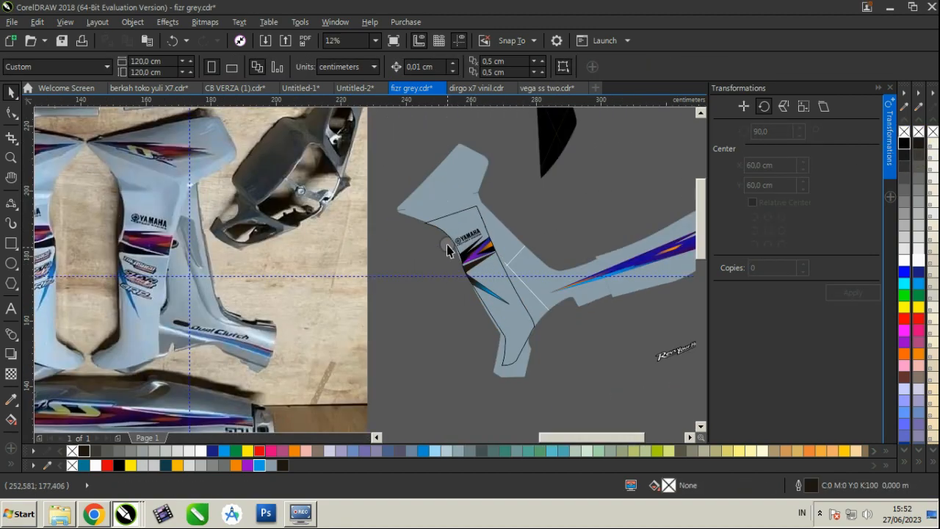
Step: Save the drawing
{"action": "scroll", "coordinate": [448, 241], "scroll_direction": "up", "scroll_amount": 2}
{"action": "key", "text": "ctrl+s"}
{"action": "scroll", "coordinate": [440, 260], "scroll_direction": "down", "scroll_amount": 2}
{"action": "scroll", "coordinate": [213, 243], "scroll_direction": "down", "scroll_amount": 2}
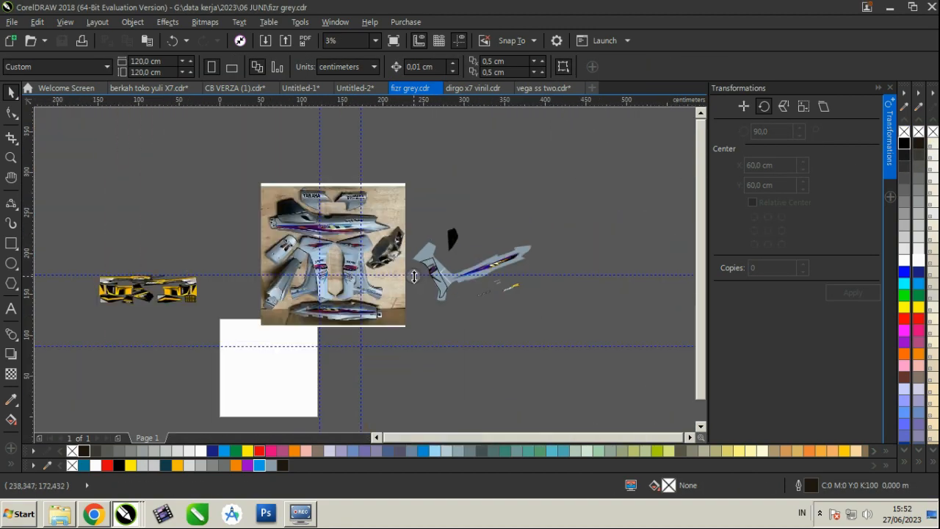
Step: Examine the reference photo's upper wing stripe graphics and compare them with the graphics already placed on the template
{"action": "scroll", "coordinate": [221, 294], "scroll_direction": "up", "scroll_amount": 2}
{"action": "scroll", "coordinate": [254, 283], "scroll_direction": "down", "scroll_amount": 1}
{"action": "scroll", "coordinate": [89, 284], "scroll_direction": "up", "scroll_amount": 1}
{"action": "scroll", "coordinate": [89, 282], "scroll_direction": "down", "scroll_amount": 3}
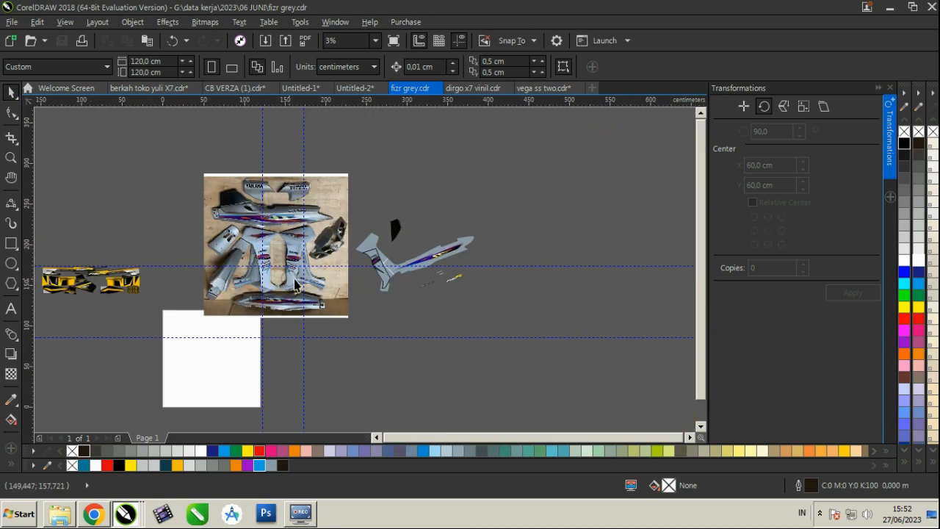
{"action": "scroll", "coordinate": [324, 248], "scroll_direction": "up", "scroll_amount": 2}
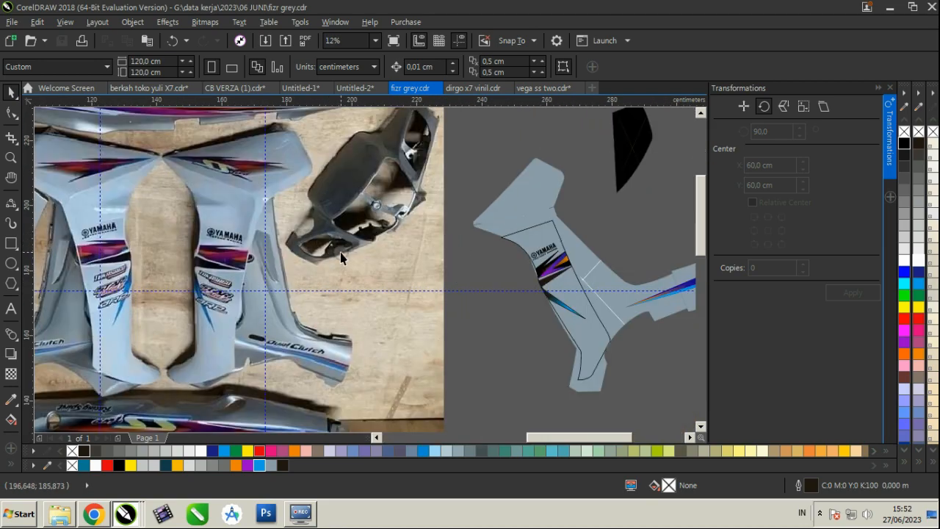
{"action": "scroll", "coordinate": [355, 259], "scroll_direction": "down", "scroll_amount": 1}
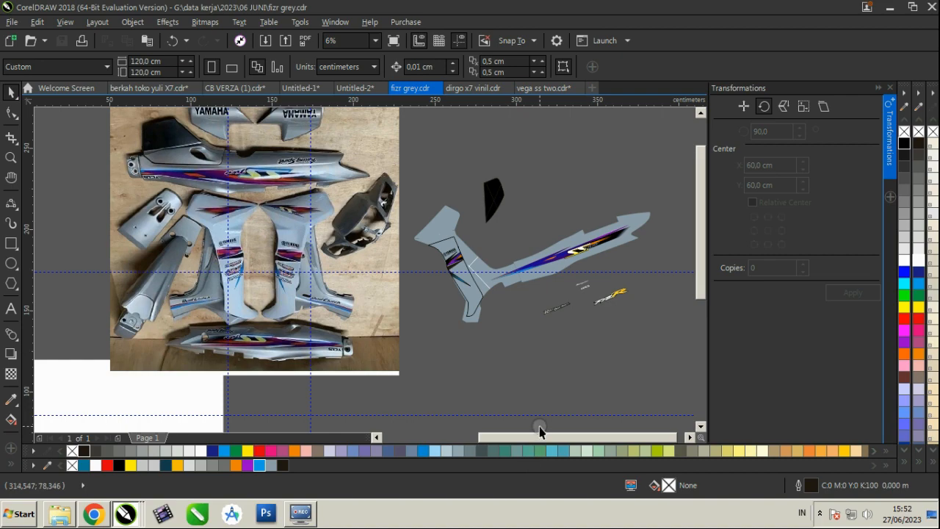
{"action": "scroll", "coordinate": [321, 273], "scroll_direction": "up", "scroll_amount": 2}
{"action": "scroll", "coordinate": [318, 321], "scroll_direction": "down", "scroll_amount": 2}
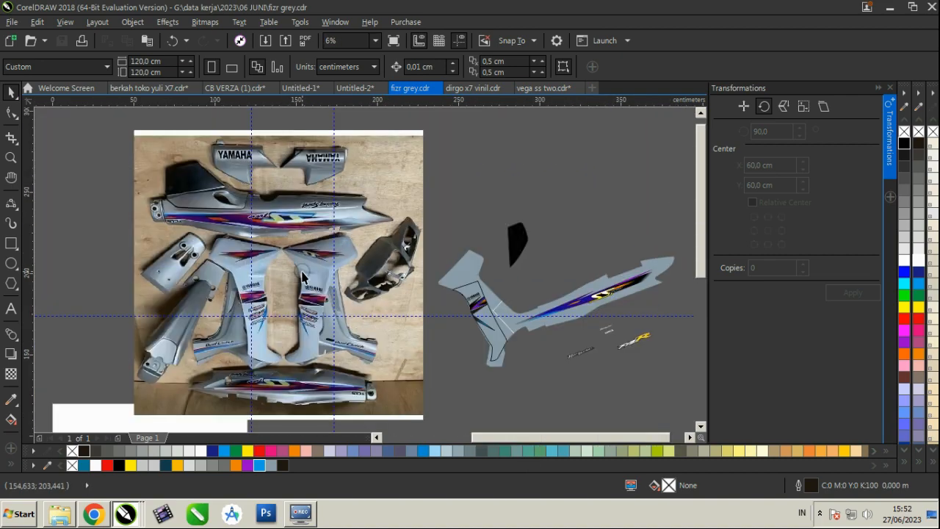
{"action": "scroll", "coordinate": [402, 215], "scroll_direction": "up", "scroll_amount": 1}
{"action": "scroll", "coordinate": [403, 214], "scroll_direction": "up", "scroll_amount": 2}
{"action": "scroll", "coordinate": [445, 237], "scroll_direction": "down", "scroll_amount": 1}
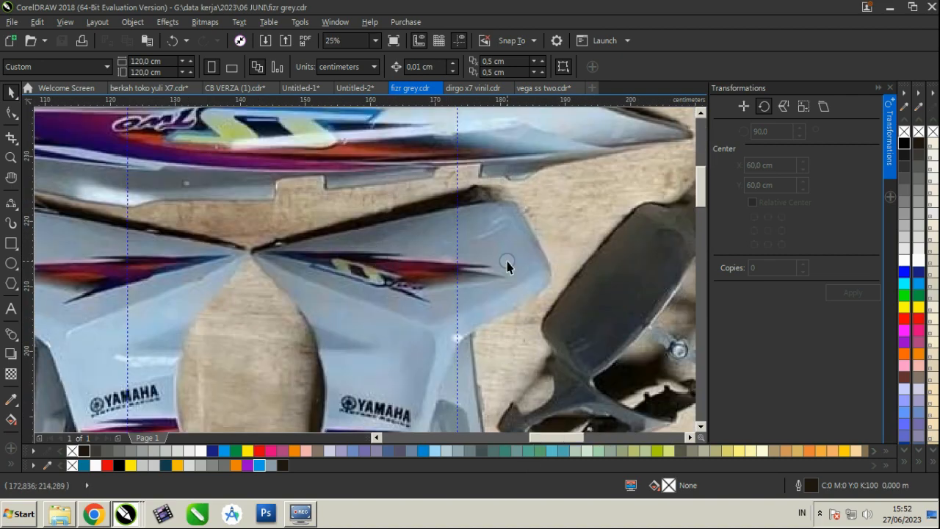
{"action": "scroll", "coordinate": [507, 266], "scroll_direction": "up", "scroll_amount": 1}
Step: Trace the spiky stripe's outer contour on the photo's upper wing with the Polyline tool, about 36.6 by 7.6 cm
{"action": "left_click", "coordinate": [15, 204]}
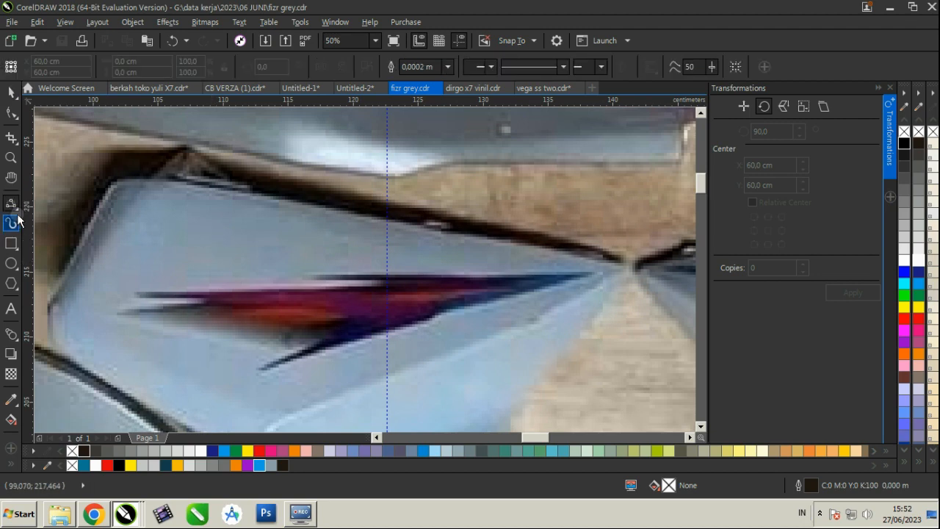
{"action": "left_click", "coordinate": [19, 209]}
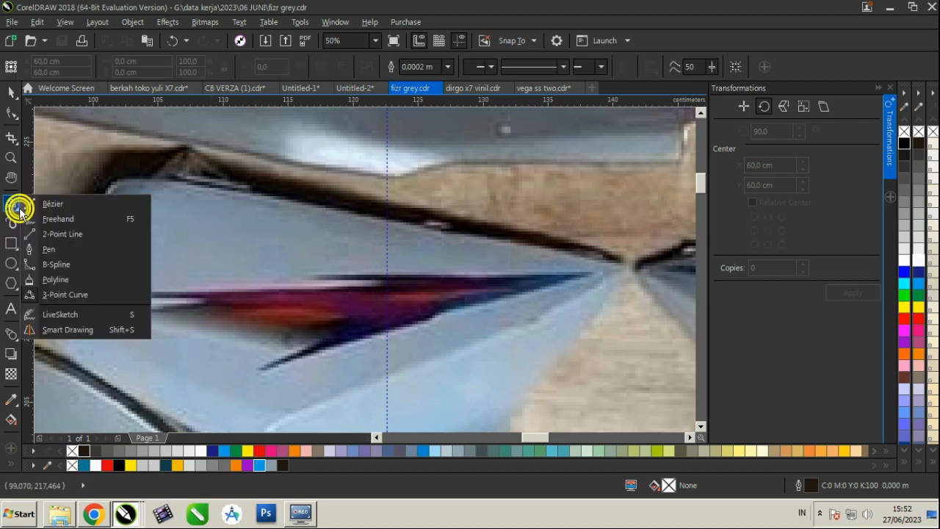
{"action": "left_click", "coordinate": [34, 280]}
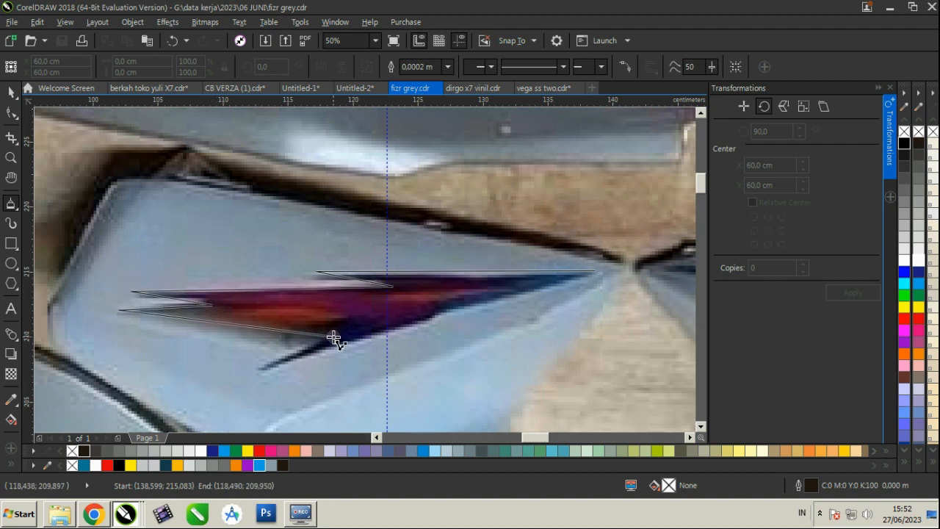
{"action": "left_click", "coordinate": [436, 318]}
{"action": "left_click", "coordinate": [597, 270]}
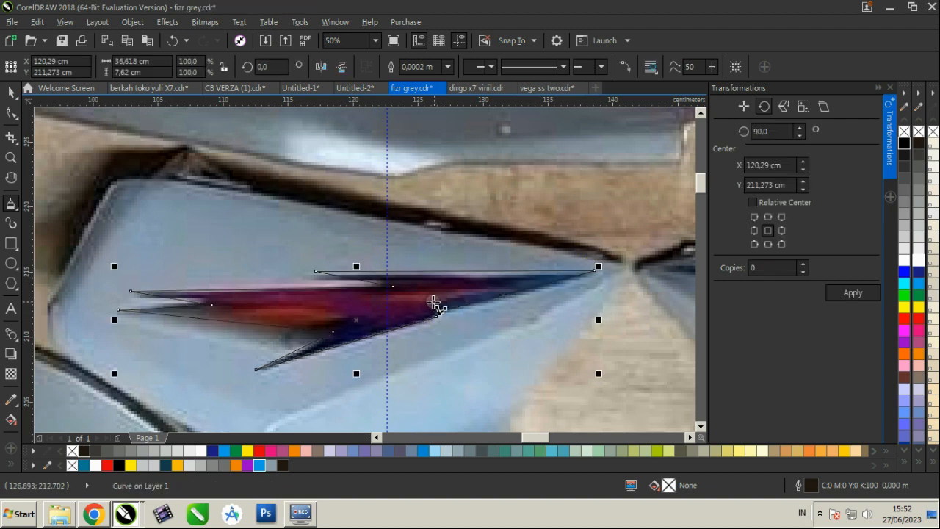
Step: Draw a closed tapered shape about 31.9 by 3.4 cm over the stripe's orange area, extending past the contour's pointed end
{"action": "scroll", "coordinate": [656, 291], "scroll_direction": "up", "scroll_amount": 3}
{"action": "scroll", "coordinate": [409, 298], "scroll_direction": "down", "scroll_amount": 3}
{"action": "scroll", "coordinate": [510, 294], "scroll_direction": "up", "scroll_amount": 1}
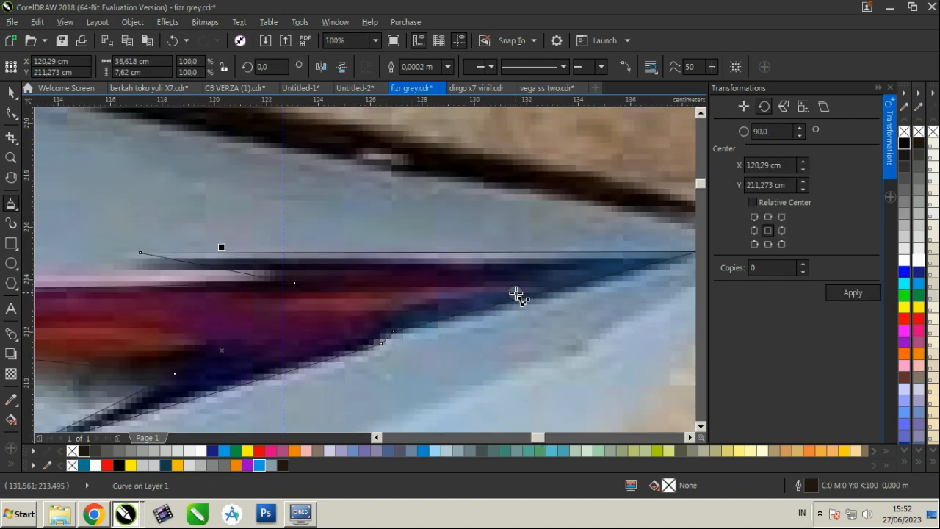
{"action": "left_click", "coordinate": [510, 284]}
{"action": "scroll", "coordinate": [124, 314], "scroll_direction": "left", "scroll_amount": 5}
{"action": "left_click", "coordinate": [114, 319]}
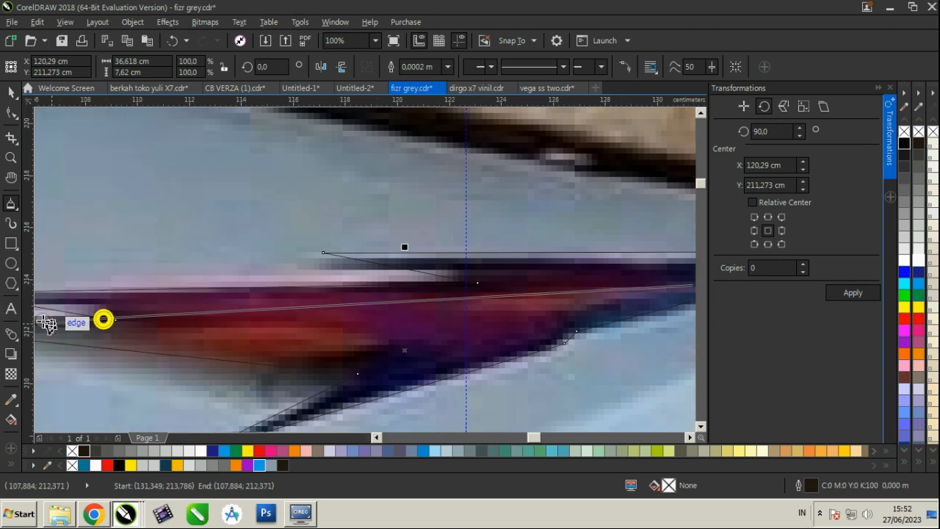
{"action": "scroll", "coordinate": [46, 334], "scroll_direction": "left", "scroll_amount": 5}
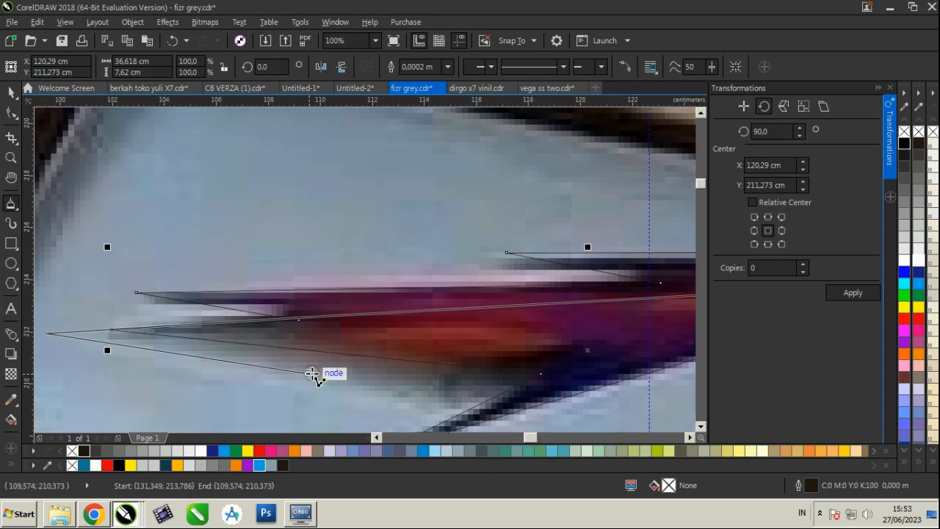
{"action": "left_click", "coordinate": [308, 373]}
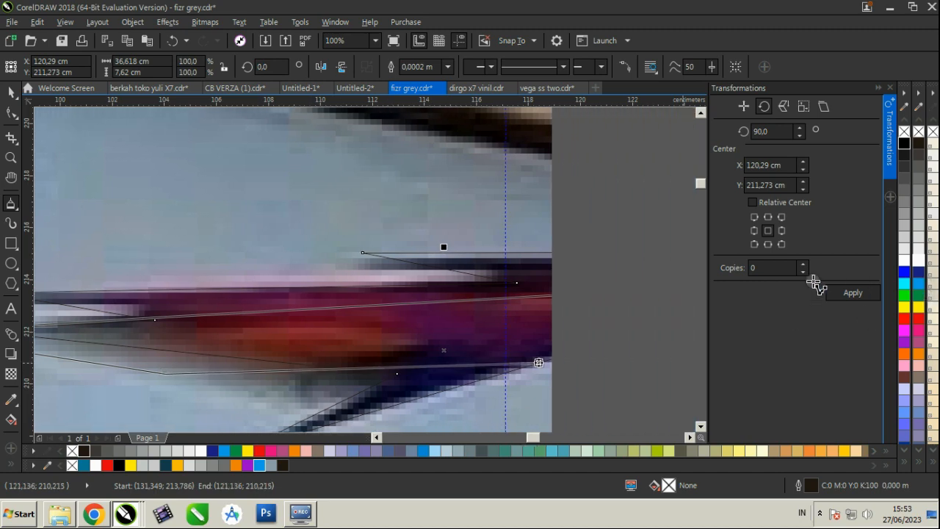
{"action": "left_click", "coordinate": [629, 286]}
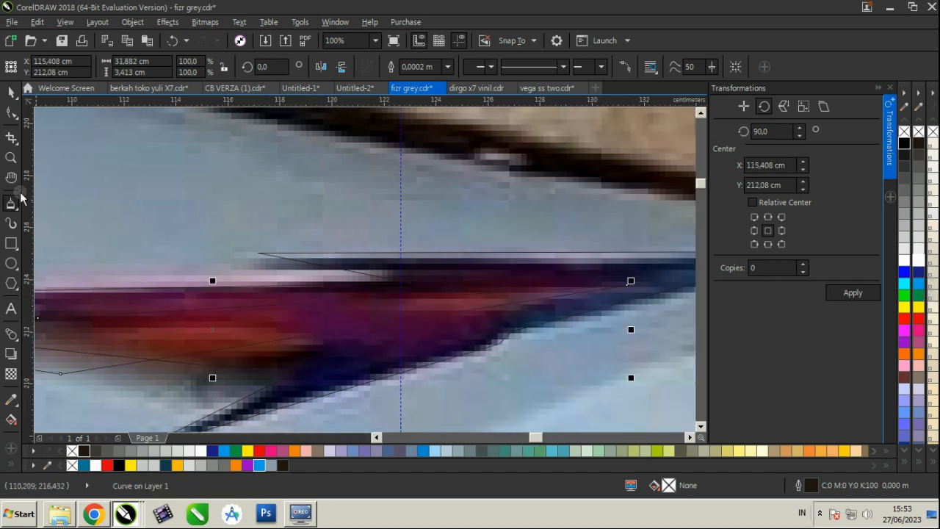
Step: Intersect the tapered shape with the stripe contour and fill the overlap orange
{"action": "left_click", "coordinate": [13, 94]}
{"action": "left_click", "coordinate": [444, 270], "text": "shift"}
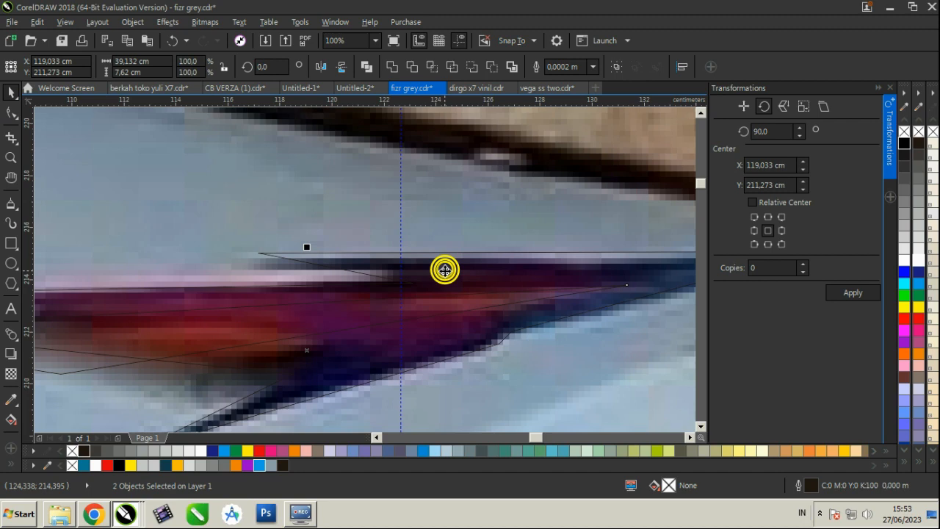
{"action": "left_click", "coordinate": [428, 67]}
{"action": "left_click", "coordinate": [396, 240]}
{"action": "key", "text": "Escape"}
{"action": "scroll", "coordinate": [398, 312], "scroll_direction": "down", "scroll_amount": 1}
{"action": "left_click", "coordinate": [392, 311]}
{"action": "left_click", "coordinate": [235, 464]}
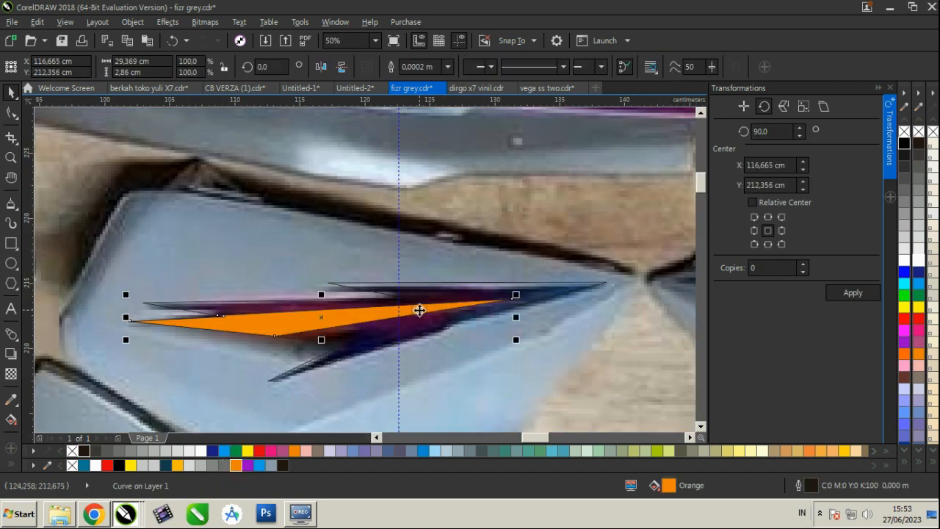
Step: Draw a second closed tapered shape about 30.4 by 2.2 cm over the stripe's purple area above the orange sliver
{"action": "scroll", "coordinate": [409, 307], "scroll_direction": "up", "scroll_amount": 1}
{"action": "scroll", "coordinate": [301, 302], "scroll_direction": "down", "scroll_amount": 1}
{"action": "left_click", "coordinate": [236, 300]}
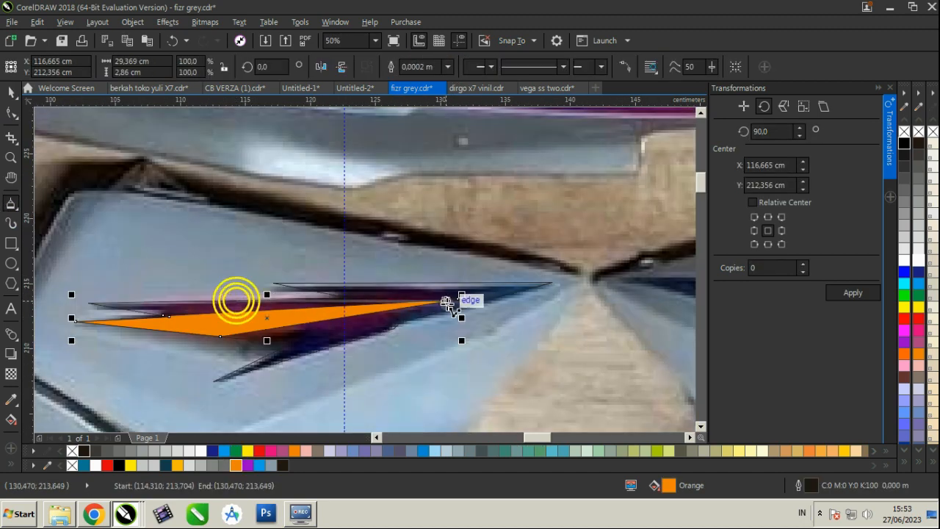
{"action": "left_click", "coordinate": [46, 301]}
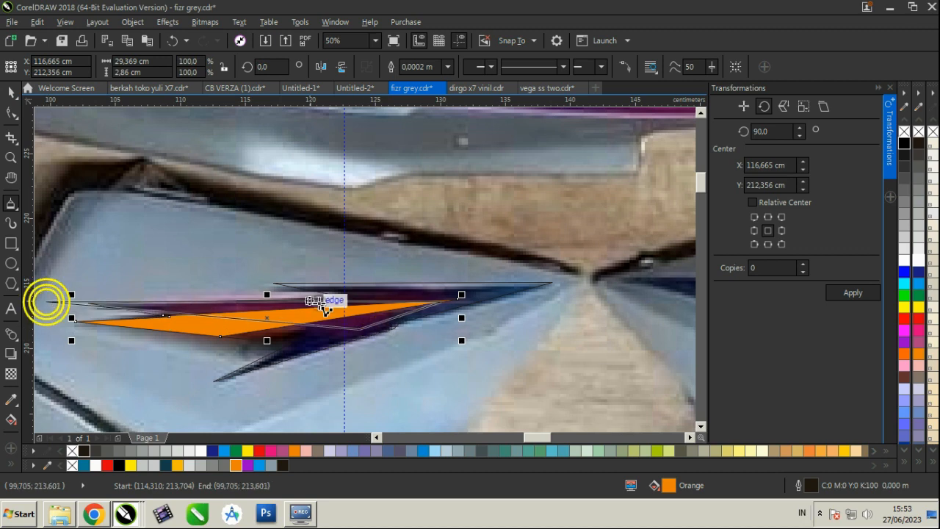
{"action": "left_click", "coordinate": [236, 300]}
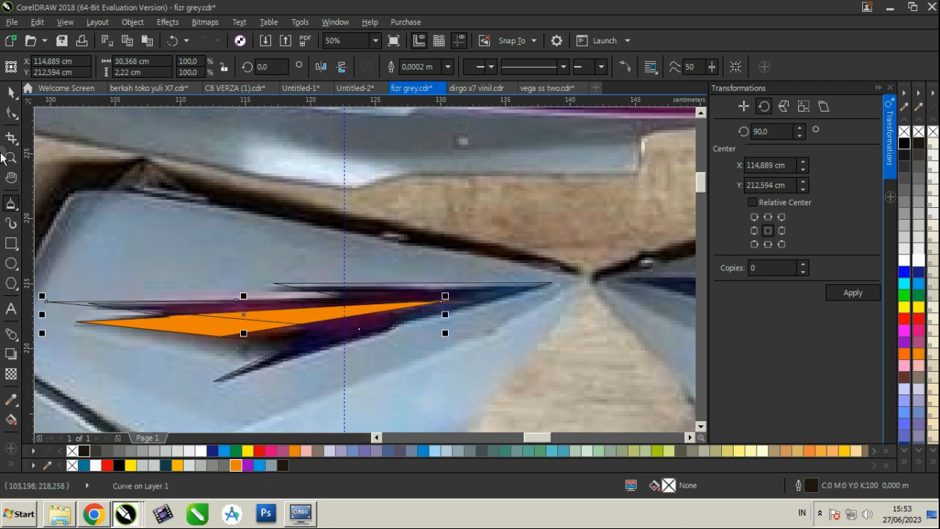
Step: Intersect the upper tapered shape with the stripe contour and delete the original shape
{"action": "left_click", "coordinate": [247, 465]}
{"action": "right_click", "coordinate": [71, 452]}
{"action": "left_click", "coordinate": [463, 294], "text": "shift"}
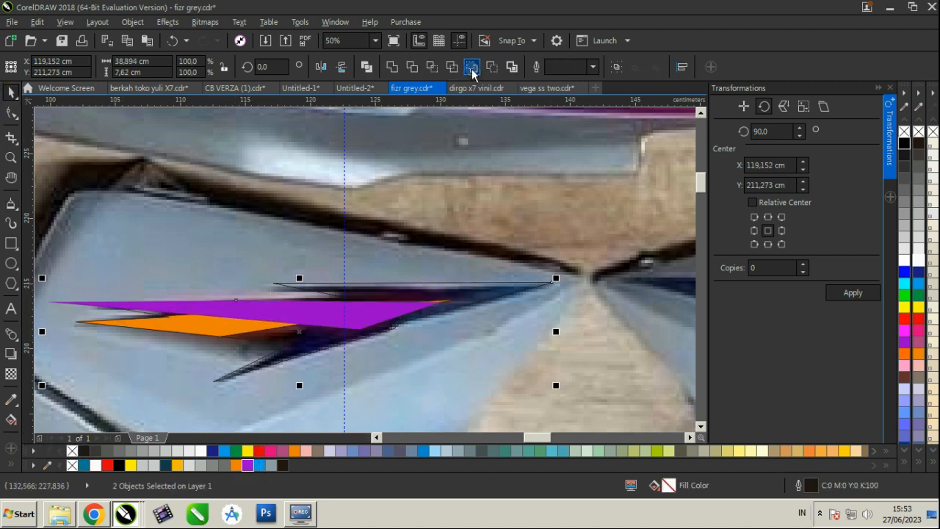
{"action": "left_click", "coordinate": [434, 67]}
{"action": "left_click", "coordinate": [501, 351]}
{"action": "left_click", "coordinate": [334, 330]}
{"action": "left_click", "coordinate": [342, 321]}
{"action": "key", "text": "Delete"}
Step: Fill the intersected upper shape purple and bring it in front of the orange sliver
{"action": "left_click_drag", "start_coordinate": [345, 319], "coordinate": [345, 294]}
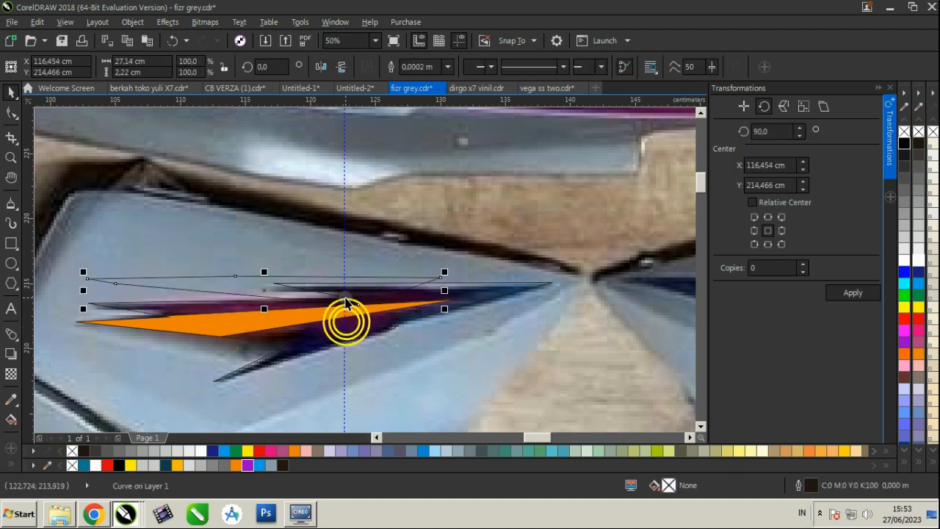
{"action": "key", "text": "ctrl+z"}
{"action": "left_click", "coordinate": [245, 466]}
{"action": "key", "text": "shift+Page_Up"}
{"action": "left_click", "coordinate": [210, 331], "text": "shift"}
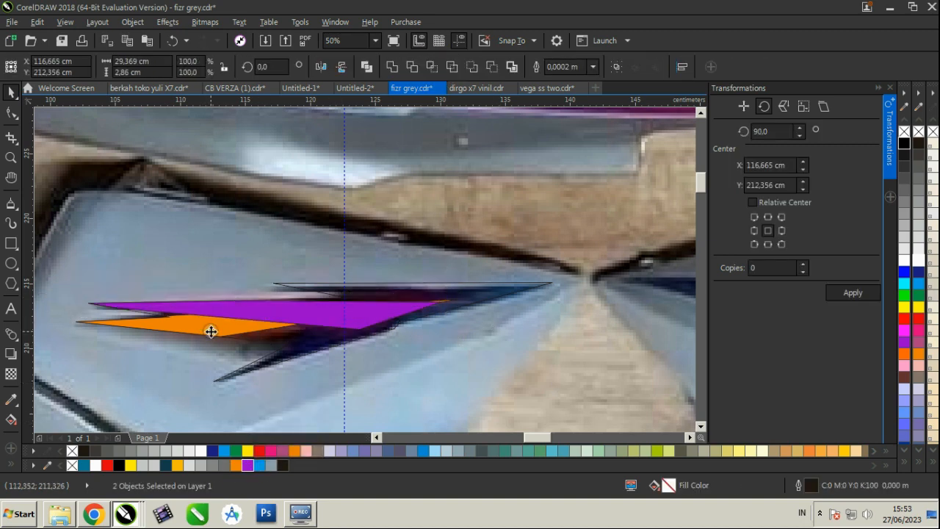
{"action": "left_click_drag", "start_coordinate": [210, 330], "coordinate": [206, 234]}
{"action": "key", "text": "ctrl+z"}
Step: Give the purple sliver a linear fountain fill running from purple to dark blue
{"action": "left_click", "coordinate": [345, 299]}
{"action": "scroll", "coordinate": [345, 303], "scroll_direction": "up", "scroll_amount": 2}
{"action": "left_click", "coordinate": [344, 304]}
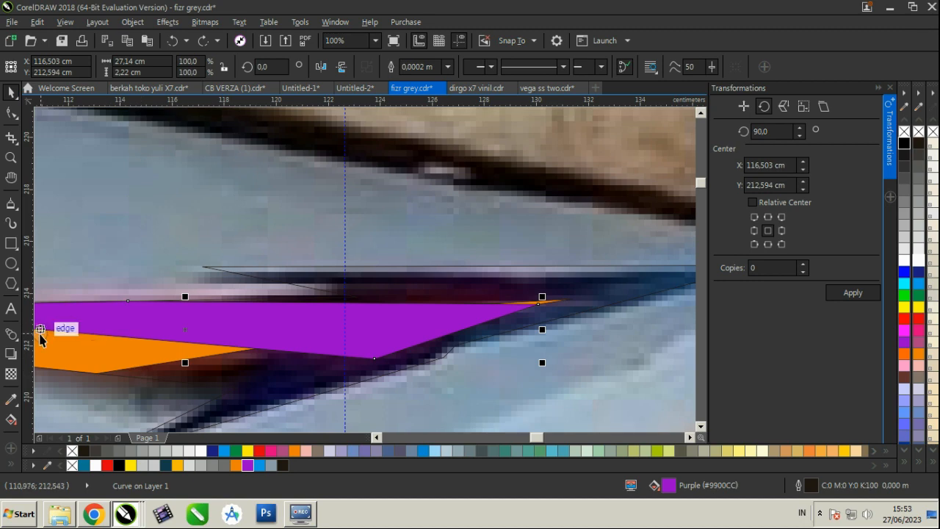
{"action": "key", "text": "shift+F11"}
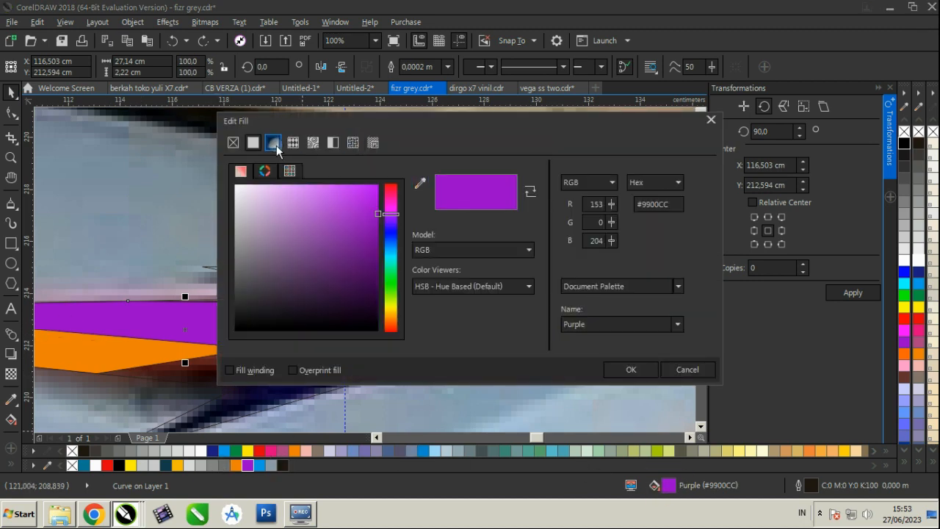
{"action": "left_click", "coordinate": [273, 142]}
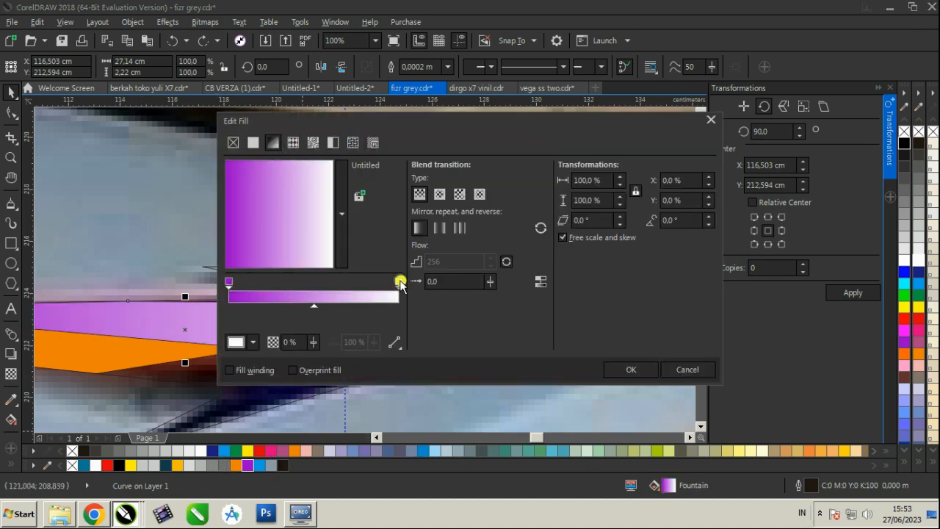
{"action": "left_click", "coordinate": [246, 341]}
{"action": "left_click", "coordinate": [285, 187]}
{"action": "left_click", "coordinate": [212, 450]}
{"action": "left_click", "coordinate": [488, 298]}
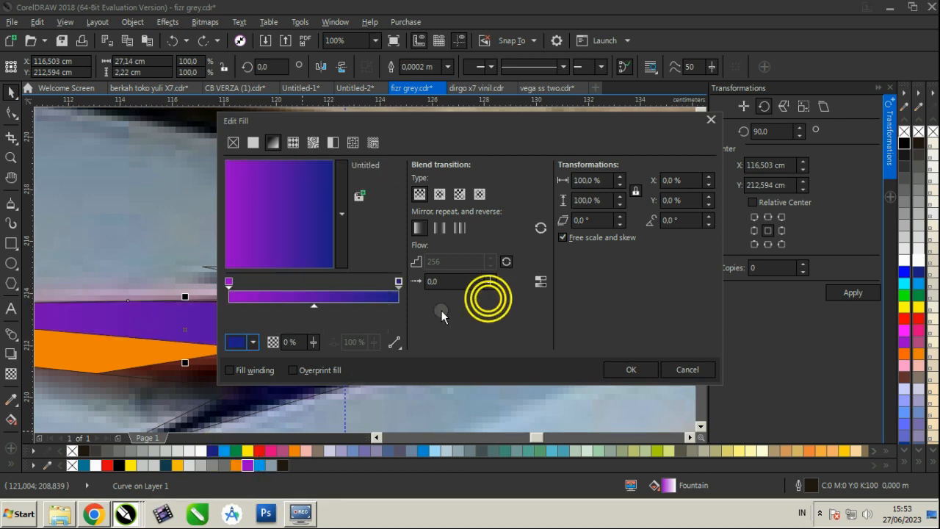
{"action": "left_click", "coordinate": [636, 370]}
Step: Apply gradient transparency to the purple sliver towards its pointed inner end and to the orange sliver towards its outer tip
{"action": "key", "text": "F3"}
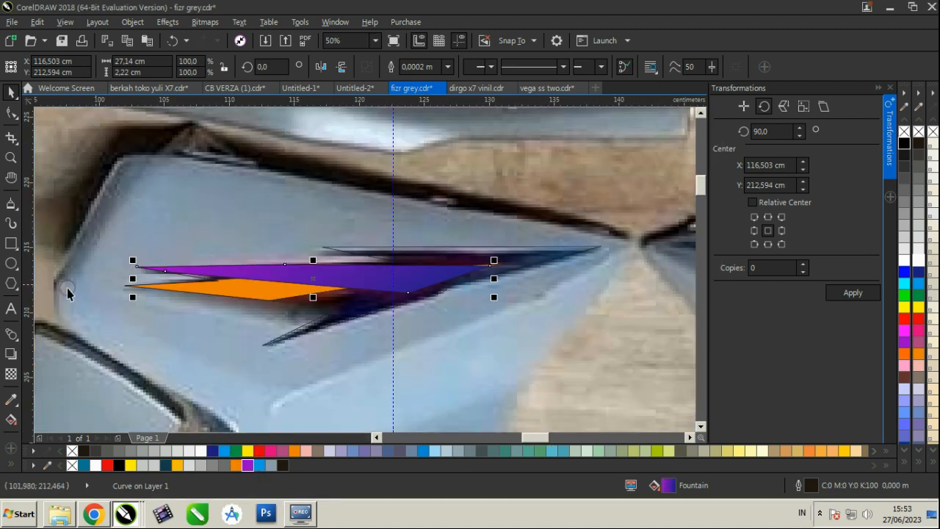
{"action": "left_click", "coordinate": [10, 374]}
{"action": "left_click_drag", "start_coordinate": [283, 272], "coordinate": [487, 273]}
{"action": "left_click", "coordinate": [279, 297]}
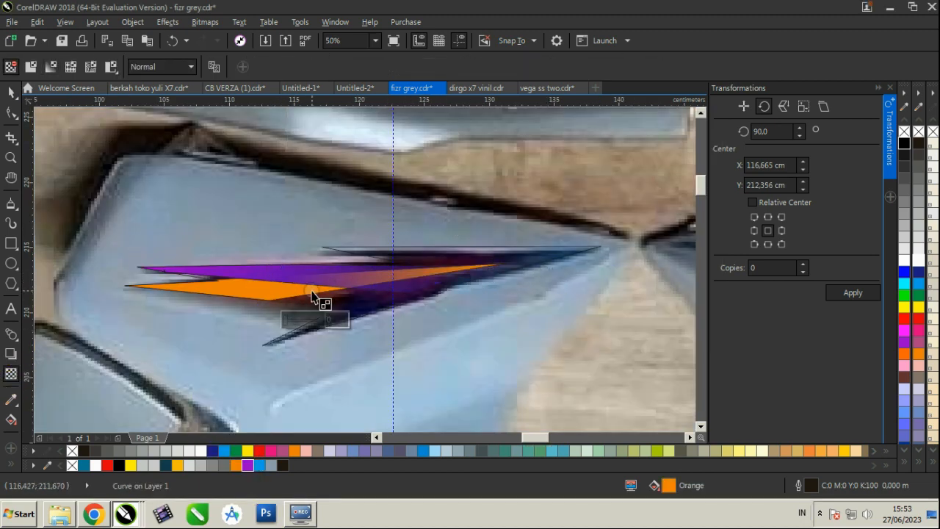
{"action": "left_click_drag", "start_coordinate": [304, 292], "coordinate": [194, 284]}
{"action": "left_click", "coordinate": [11, 93]}
Step: Fill the stripe's spiky base contour black
{"action": "left_click", "coordinate": [579, 246]}
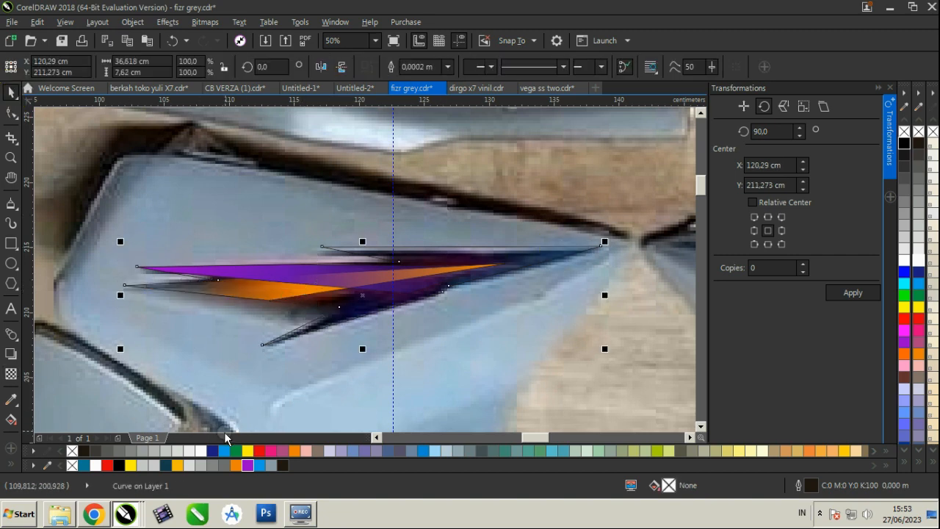
{"action": "left_click", "coordinate": [119, 465]}
{"action": "scroll", "coordinate": [492, 260], "scroll_direction": "down", "scroll_amount": 2}
{"action": "left_click", "coordinate": [259, 234]}
Step: Remove the outlines of the three stripe shapes and move them as one group over to the body template
{"action": "left_click_drag", "start_coordinate": [162, 229], "coordinate": [562, 285]}
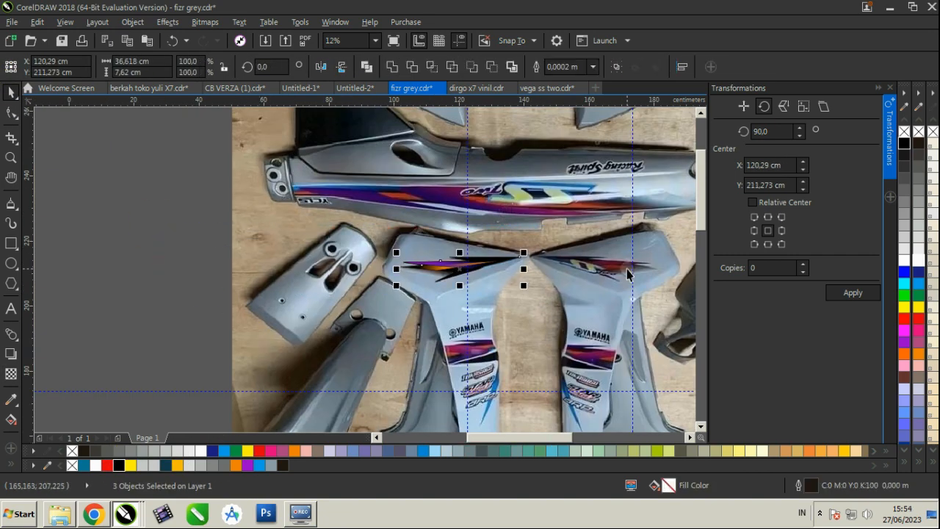
{"action": "right_click", "coordinate": [905, 131]}
{"action": "key", "text": "ctrl+g"}
{"action": "scroll", "coordinate": [449, 254], "scroll_direction": "down", "scroll_amount": 2}
{"action": "left_click_drag", "start_coordinate": [451, 257], "coordinate": [640, 242]}
Step: Mirror the black panel above the leg panel horizontally
{"action": "scroll", "coordinate": [621, 256], "scroll_direction": "up", "scroll_amount": 2}
{"action": "left_click", "coordinate": [488, 235]}
{"action": "left_click", "coordinate": [779, 107]}
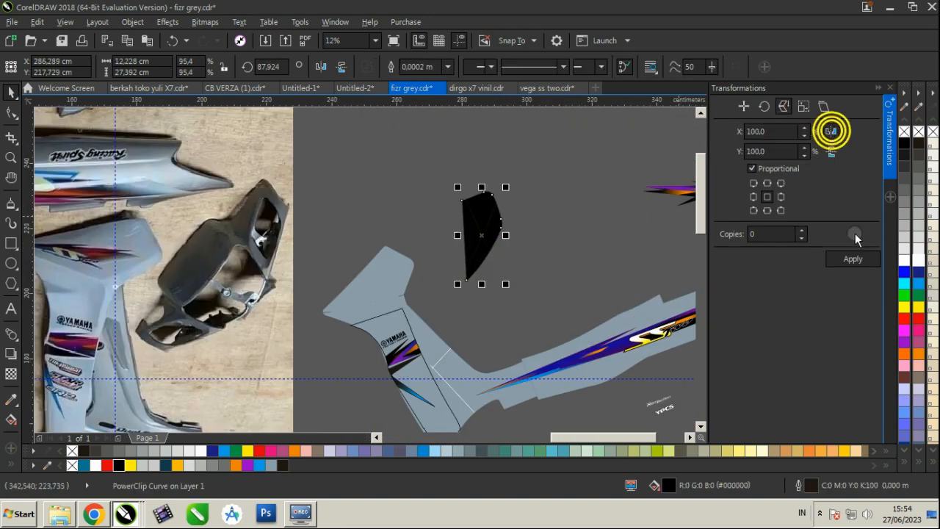
{"action": "left_click", "coordinate": [853, 258]}
Step: Move the stripe group closer to the mirrored panel and recolour that panel grey (#8E9EAB)
{"action": "scroll", "coordinate": [493, 224], "scroll_direction": "down", "scroll_amount": 1}
{"action": "left_click_drag", "start_coordinate": [518, 168], "coordinate": [633, 233]}
{"action": "scroll", "coordinate": [627, 231], "scroll_direction": "up", "scroll_amount": 1}
{"action": "left_click_drag", "start_coordinate": [582, 178], "coordinate": [476, 218]}
{"action": "left_click", "coordinate": [343, 200]}
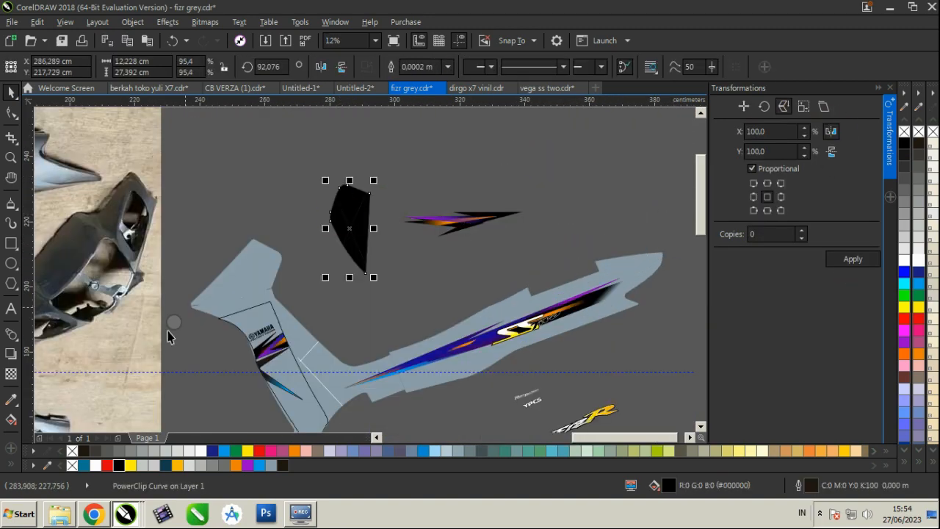
{"action": "left_click", "coordinate": [274, 465]}
Step: Rotate the stripe group to about 303 degrees so it points diagonally down
{"action": "left_click", "coordinate": [485, 217]}
{"action": "scroll", "coordinate": [519, 232], "scroll_direction": "up", "scroll_amount": 1}
{"action": "left_click_drag", "start_coordinate": [525, 252], "coordinate": [425, 281]}
{"action": "left_click", "coordinate": [420, 224]}
Step: Remove the empty PowerClip frame from the grey panel and move the rotated stripe group onto it
{"action": "left_click", "coordinate": [155, 197]}
{"action": "right_click", "coordinate": [155, 197]}
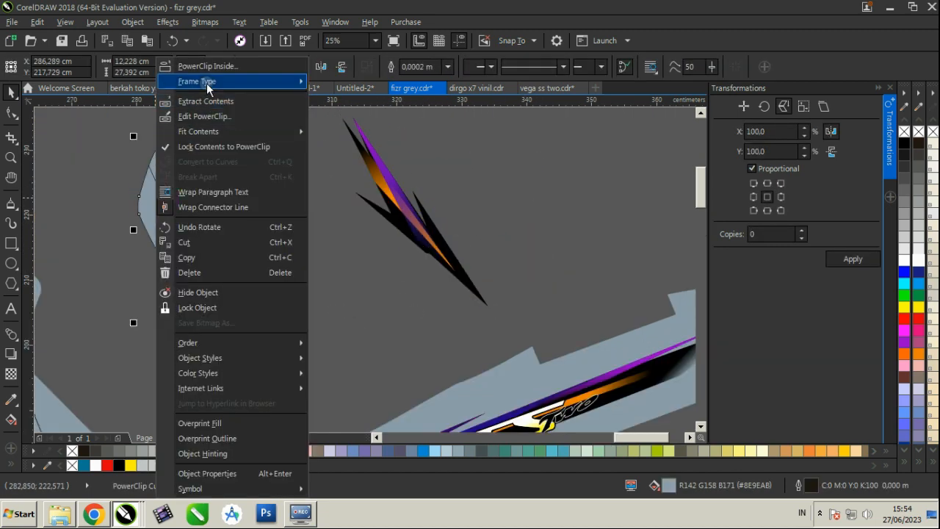
{"action": "left_click", "coordinate": [335, 118]}
{"action": "left_click", "coordinate": [361, 157]}
{"action": "left_click_drag", "start_coordinate": [361, 157], "coordinate": [158, 203]}
{"action": "left_click", "coordinate": [157, 203]}
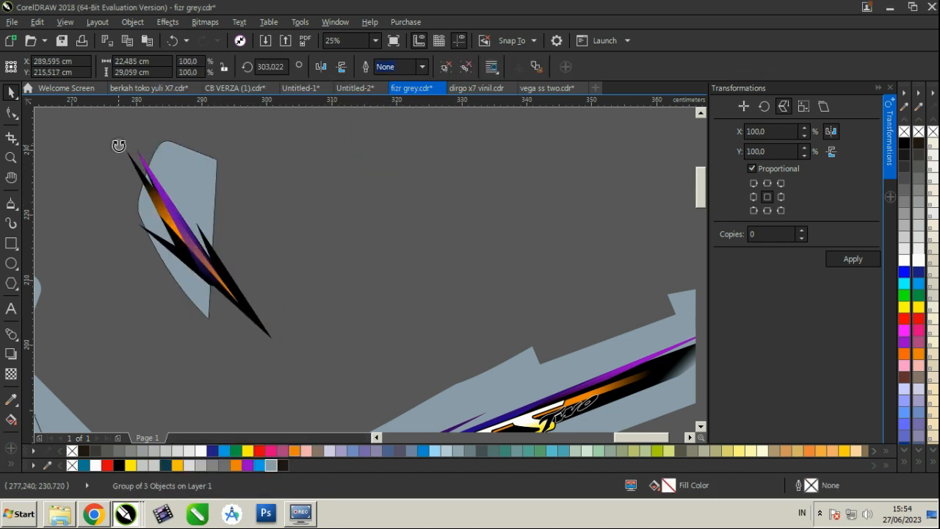
Step: Scale the stripe group to 60.6% and rotate it to about 286 degrees so it lies within the grey panel
{"action": "left_click_drag", "start_coordinate": [121, 145], "coordinate": [183, 219]}
{"action": "left_click", "coordinate": [149, 151]}
{"action": "left_click", "coordinate": [195, 300]}
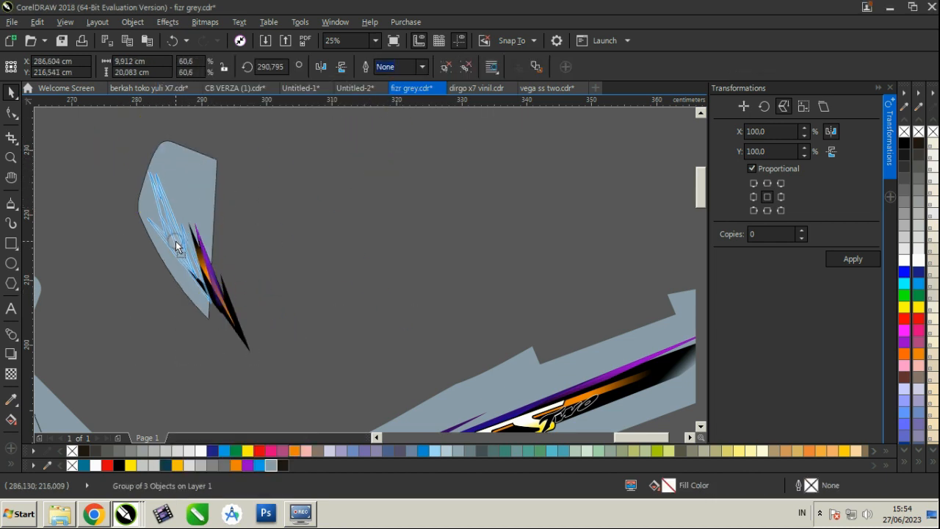
{"action": "scroll", "coordinate": [203, 273], "scroll_direction": "up", "scroll_amount": 2}
{"action": "left_click_drag", "start_coordinate": [234, 353], "coordinate": [219, 353]}
{"action": "scroll", "coordinate": [219, 351], "scroll_direction": "down", "scroll_amount": 1}
{"action": "scroll", "coordinate": [191, 301], "scroll_direction": "up", "scroll_amount": 1}
{"action": "left_click", "coordinate": [190, 295]}
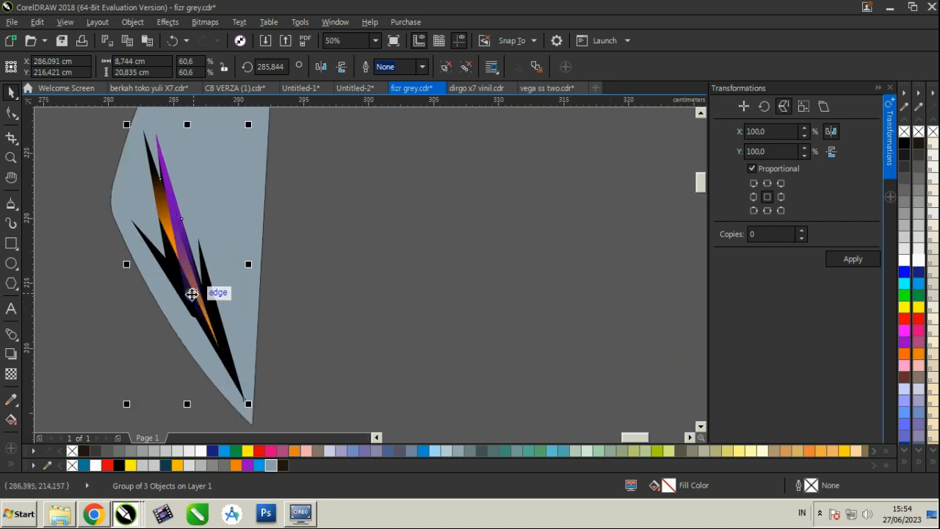
Step: Reposition the stripe group and enlarge it slightly to fill the pointed end of the grey panel
{"action": "left_click_drag", "start_coordinate": [192, 292], "coordinate": [194, 299]}
{"action": "scroll", "coordinate": [199, 301], "scroll_direction": "down", "scroll_amount": 1}
{"action": "scroll", "coordinate": [197, 242], "scroll_direction": "up", "scroll_amount": 1}
{"action": "left_click_drag", "start_coordinate": [248, 193], "coordinate": [259, 168]}
{"action": "scroll", "coordinate": [213, 181], "scroll_direction": "down", "scroll_amount": 3}
{"action": "left_click", "coordinate": [256, 237]}
{"action": "scroll", "coordinate": [256, 240], "scroll_direction": "up", "scroll_amount": 1}
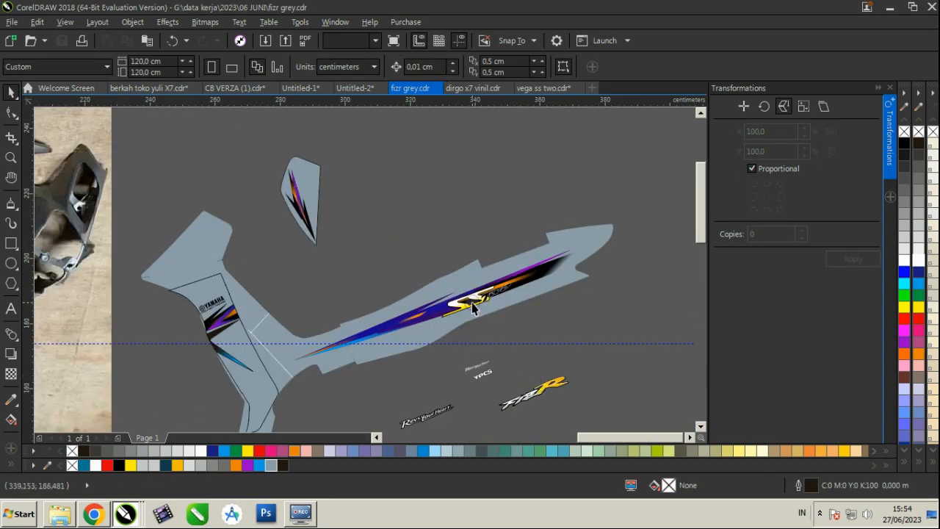
Step: Copy the S Two logo from the body stripe, rotate it to about 308 degrees and place it beside the grey panel
{"action": "left_click_drag", "start_coordinate": [479, 296], "coordinate": [324, 188]}
{"action": "scroll", "coordinate": [324, 188], "scroll_direction": "up", "scroll_amount": 2}
{"action": "left_click", "coordinate": [324, 189]}
{"action": "left_click_drag", "start_coordinate": [450, 130], "coordinate": [715, 434]}
{"action": "left_click", "coordinate": [820, 514]}
{"action": "right_click", "coordinate": [822, 438]}
{"action": "left_click", "coordinate": [553, 333]}
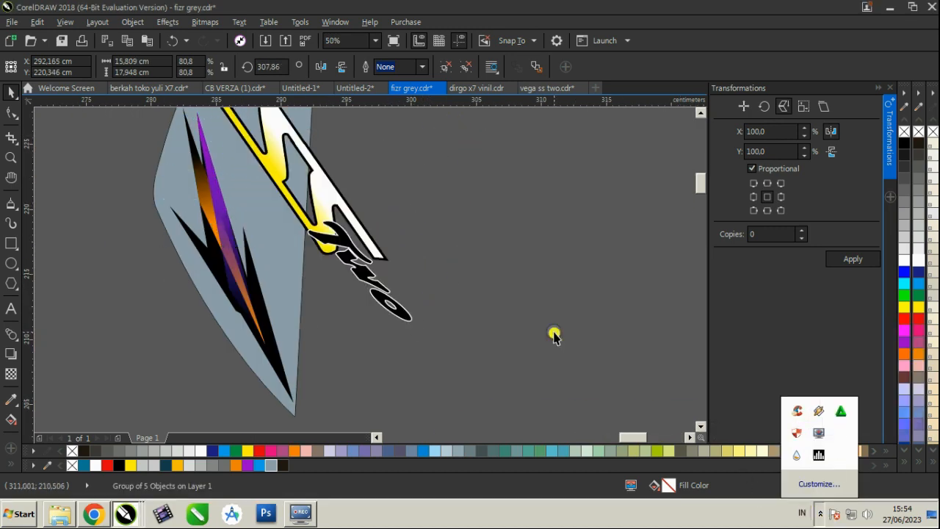
{"action": "scroll", "coordinate": [355, 327], "scroll_direction": "down", "scroll_amount": 2}
{"action": "left_click_drag", "start_coordinate": [348, 292], "coordinate": [453, 267]}
{"action": "scroll", "coordinate": [372, 314], "scroll_direction": "up", "scroll_amount": 1}
Step: Mirror the grey panel and its stripe group horizontally about the right edge with one copy
{"action": "left_click_drag", "start_coordinate": [367, 379], "coordinate": [186, 157]}
{"action": "left_click", "coordinate": [784, 197]}
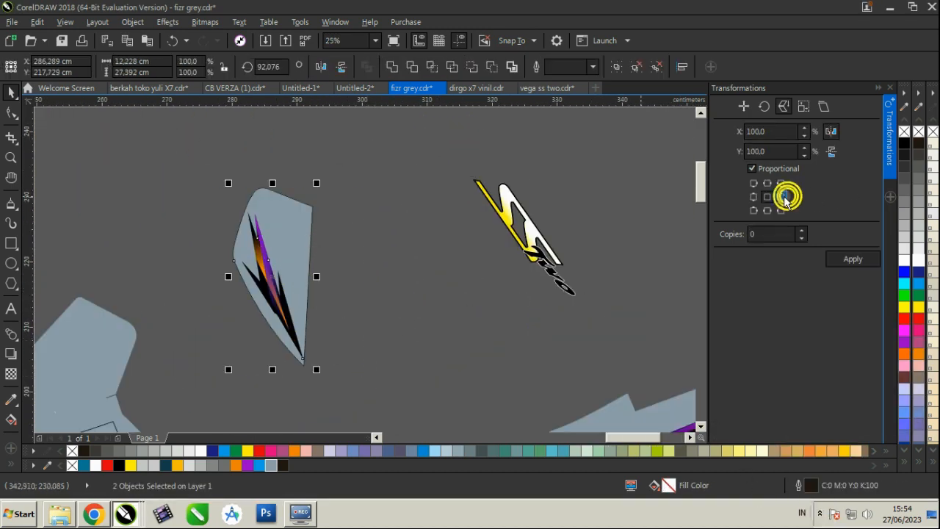
{"action": "left_click", "coordinate": [851, 258]}
Step: Scale the S Two logo copy to 32.7%, rotate it to about 72 degrees and place it on the mirrored panel's stripes
{"action": "left_click_drag", "start_coordinate": [418, 152], "coordinate": [629, 330]}
{"action": "left_click", "coordinate": [478, 181]}
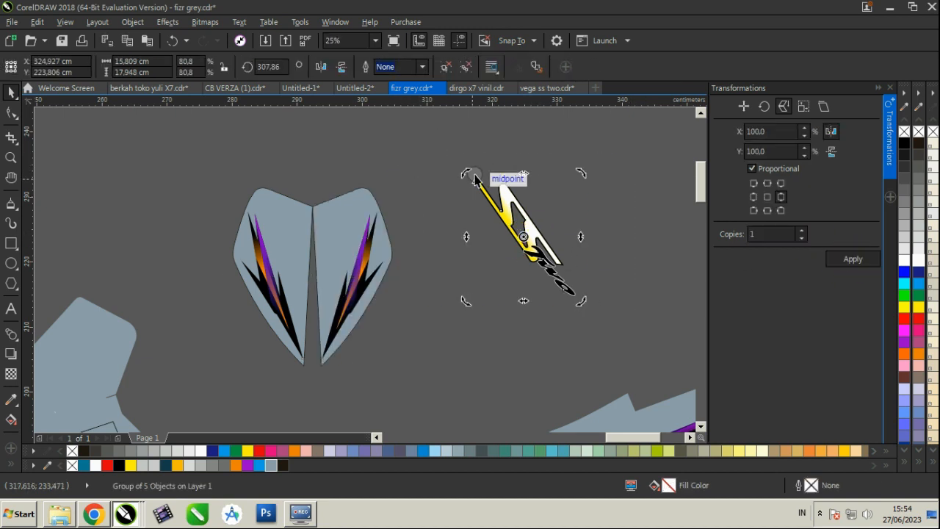
{"action": "left_click_drag", "start_coordinate": [467, 175], "coordinate": [512, 287]}
{"action": "left_click", "coordinate": [524, 239]}
{"action": "left_click_drag", "start_coordinate": [547, 159], "coordinate": [358, 282]}
{"action": "scroll", "coordinate": [358, 281], "scroll_direction": "up", "scroll_amount": 2}
{"action": "scroll", "coordinate": [377, 230], "scroll_direction": "up", "scroll_amount": 2}
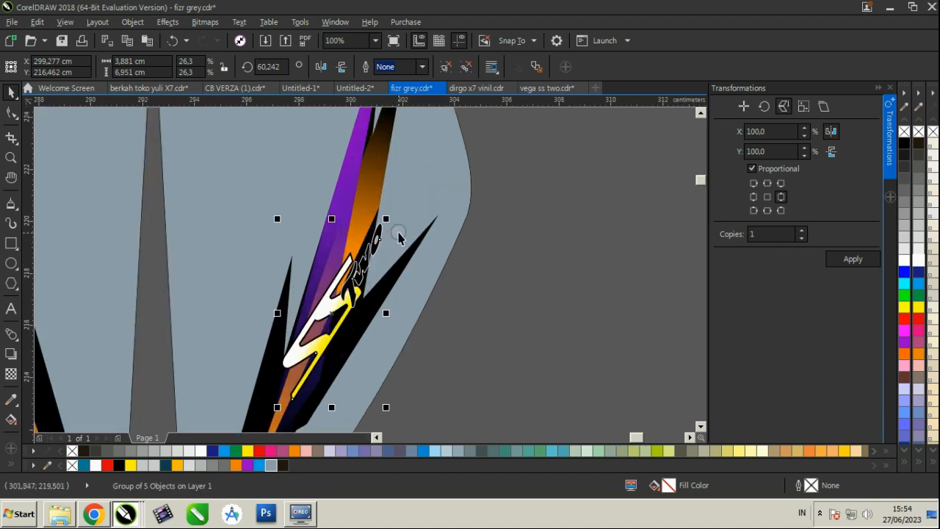
{"action": "left_click_drag", "start_coordinate": [384, 216], "coordinate": [386, 178]}
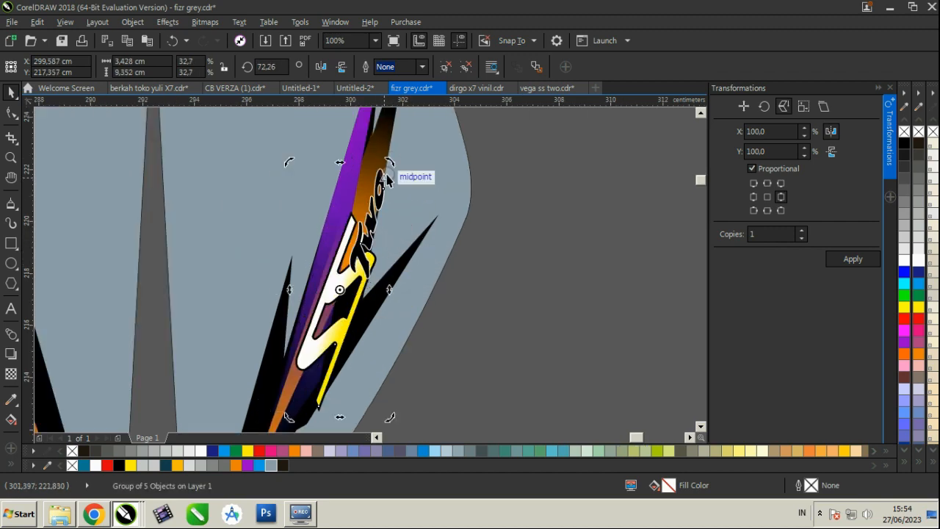
{"action": "scroll", "coordinate": [482, 184], "scroll_direction": "down", "scroll_amount": 2}
{"action": "left_click", "coordinate": [563, 208]}
Step: Delete the loose white and yellow FIZR logo below the body template
{"action": "scroll", "coordinate": [441, 217], "scroll_direction": "down", "scroll_amount": 2}
{"action": "scroll", "coordinate": [415, 260], "scroll_direction": "up", "scroll_amount": 1}
{"action": "scroll", "coordinate": [415, 263], "scroll_direction": "down", "scroll_amount": 1}
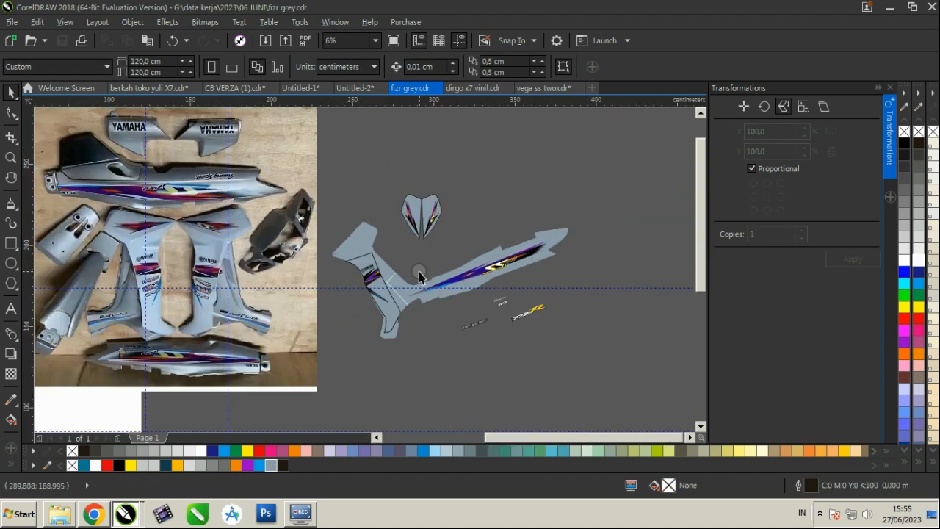
{"action": "scroll", "coordinate": [574, 376], "scroll_direction": "up", "scroll_amount": 1}
{"action": "left_click_drag", "start_coordinate": [574, 376], "coordinate": [376, 223]}
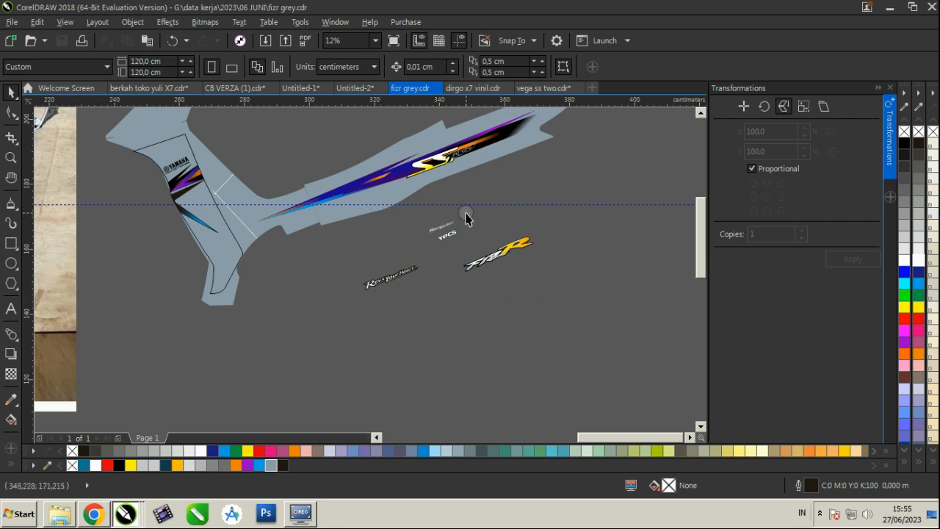
{"action": "left_click", "coordinate": [495, 254]}
{"action": "key", "text": "Delete"}
{"action": "scroll", "coordinate": [494, 259], "scroll_direction": "down", "scroll_amount": 1}
Step: Move the white YPCS lettering onto the body just above the narrow end of the stripe and rotate it to about 24 degrees
{"action": "left_click", "coordinate": [472, 247]}
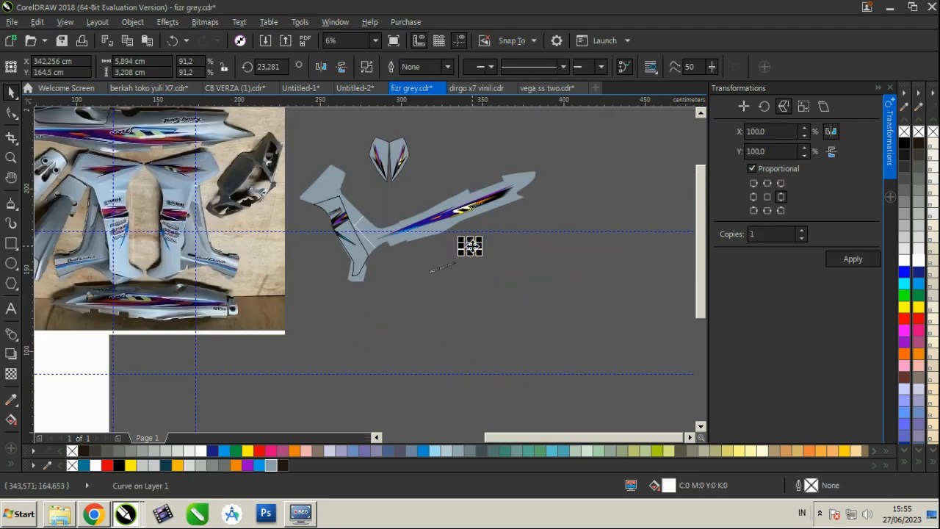
{"action": "scroll", "coordinate": [472, 246], "scroll_direction": "down", "scroll_amount": 1}
{"action": "scroll", "coordinate": [283, 186], "scroll_direction": "up", "scroll_amount": 2}
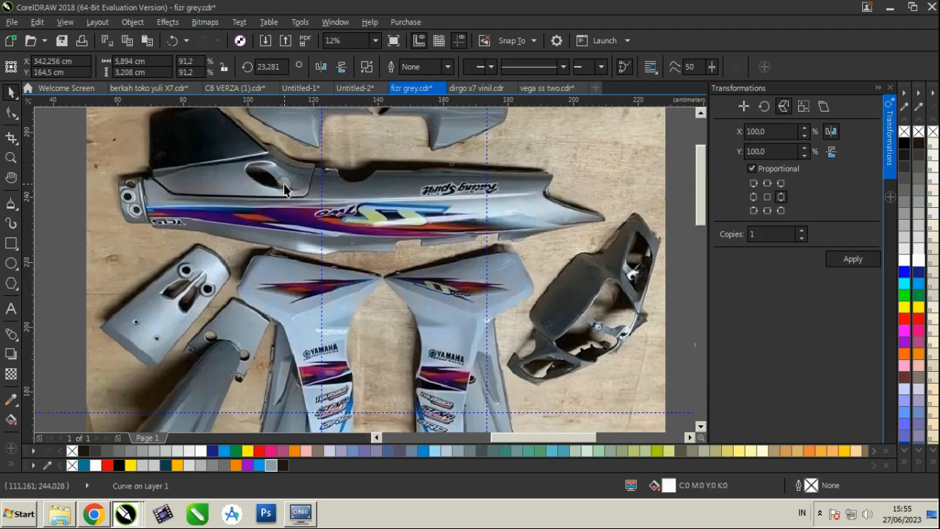
{"action": "scroll", "coordinate": [284, 186], "scroll_direction": "down", "scroll_amount": 2}
{"action": "scroll", "coordinate": [459, 238], "scroll_direction": "up", "scroll_amount": 2}
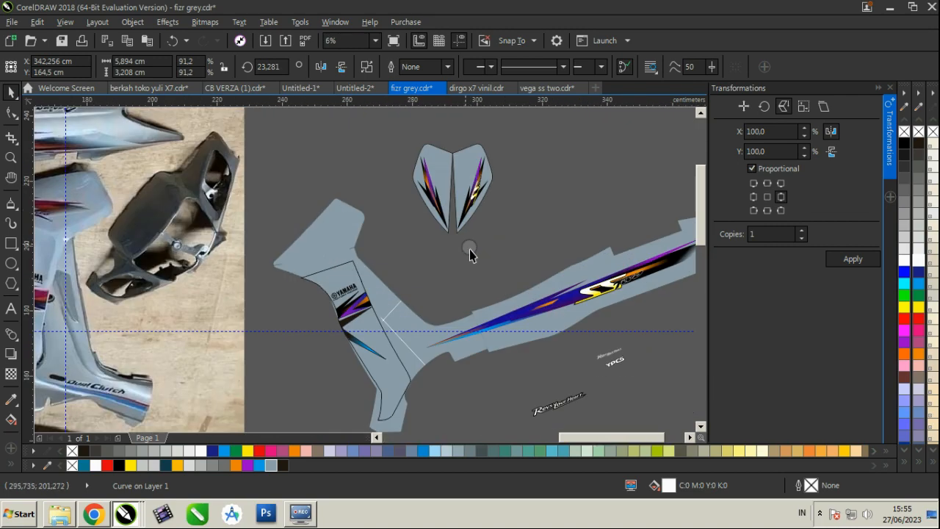
{"action": "scroll", "coordinate": [608, 365], "scroll_direction": "up", "scroll_amount": 1}
{"action": "scroll", "coordinate": [370, 281], "scroll_direction": "up", "scroll_amount": 2}
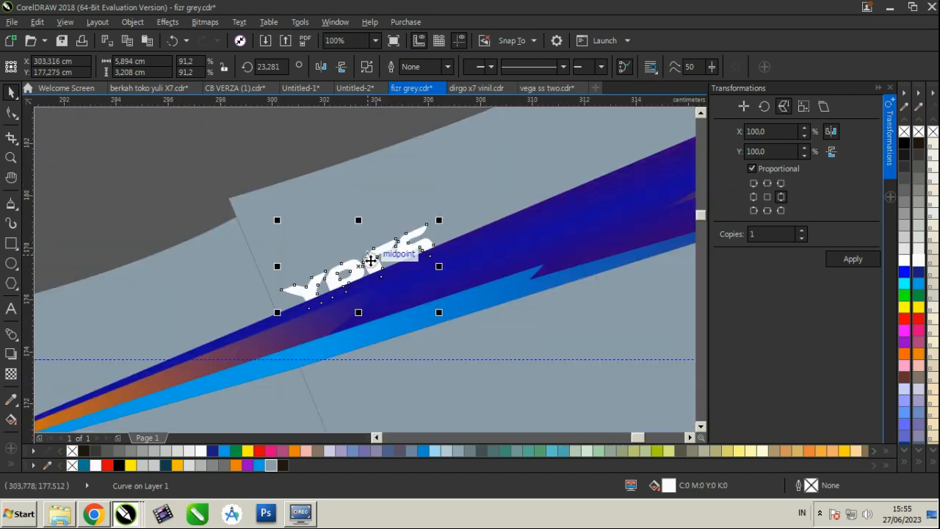
{"action": "left_click_drag", "start_coordinate": [369, 261], "coordinate": [375, 239]}
{"action": "left_click", "coordinate": [373, 236]}
{"action": "left_click_drag", "start_coordinate": [443, 196], "coordinate": [442, 194]}
{"action": "scroll", "coordinate": [373, 248], "scroll_direction": "up", "scroll_amount": 1}
{"action": "left_click_drag", "start_coordinate": [373, 248], "coordinate": [353, 260]}
Step: Try to add a one-step black outside contour with an offset of 0.087 cm around the YPCS lettering
{"action": "left_click", "coordinate": [17, 340]}
{"action": "left_click", "coordinate": [37, 348]}
{"action": "scroll", "coordinate": [210, 307], "scroll_direction": "up", "scroll_amount": 1}
{"action": "left_click_drag", "start_coordinate": [209, 308], "coordinate": [209, 235]}
{"action": "left_click", "coordinate": [508, 287]}
{"action": "left_click", "coordinate": [507, 286]}
{"action": "left_click", "coordinate": [518, 291]}
{"action": "left_click_drag", "start_coordinate": [444, 214], "coordinate": [447, 36]}
{"action": "left_click", "coordinate": [505, 67]}
{"action": "left_click", "coordinate": [518, 96]}
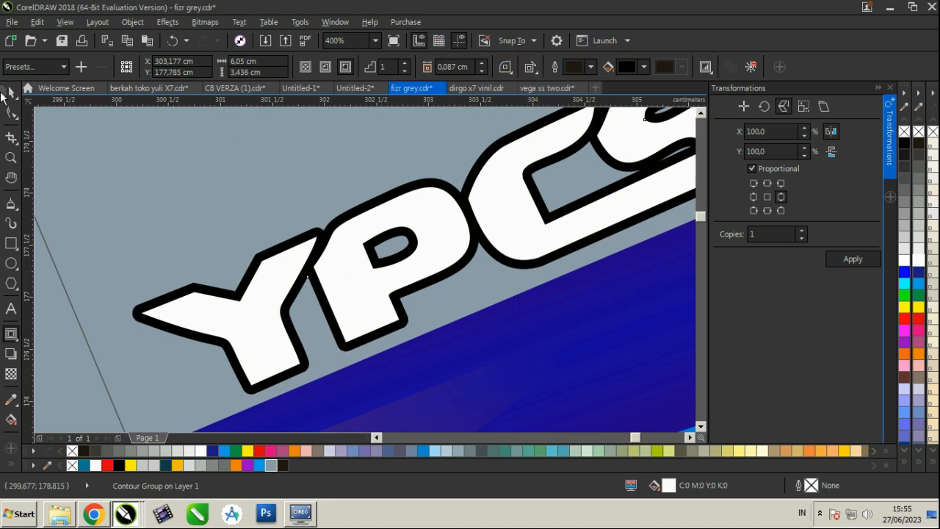
{"action": "left_click", "coordinate": [8, 93]}
{"action": "scroll", "coordinate": [270, 293], "scroll_direction": "down", "scroll_amount": 3}
{"action": "left_click", "coordinate": [287, 202]}
Step: Examine the overall template layout against the reference photo
{"action": "scroll", "coordinate": [288, 248], "scroll_direction": "down", "scroll_amount": 4}
{"action": "scroll", "coordinate": [279, 244], "scroll_direction": "up", "scroll_amount": 1}
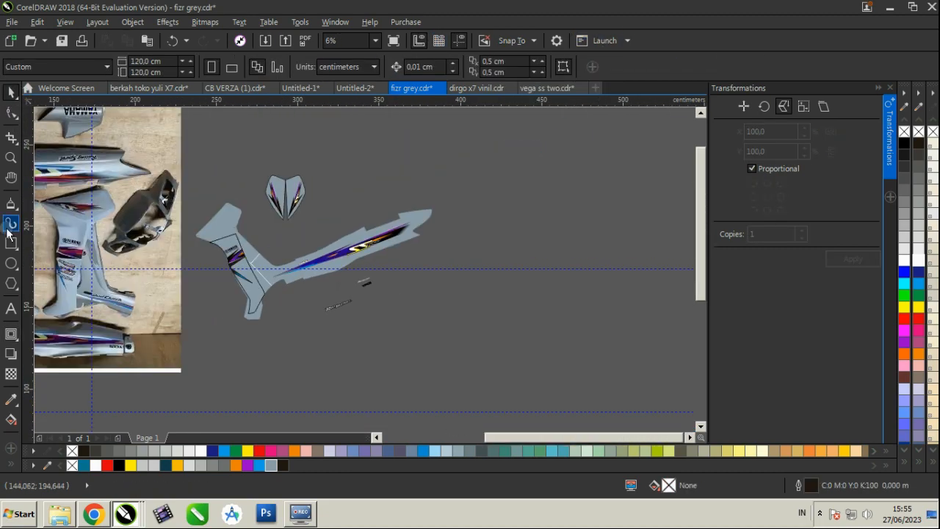
{"action": "scroll", "coordinate": [50, 261], "scroll_direction": "up", "scroll_amount": 1}
{"action": "scroll", "coordinate": [294, 315], "scroll_direction": "down", "scroll_amount": 2}
{"action": "scroll", "coordinate": [187, 240], "scroll_direction": "up", "scroll_amount": 2}
{"action": "scroll", "coordinate": [186, 236], "scroll_direction": "down", "scroll_amount": 2}
{"action": "scroll", "coordinate": [433, 312], "scroll_direction": "up", "scroll_amount": 2}
{"action": "scroll", "coordinate": [173, 294], "scroll_direction": "down", "scroll_amount": 2}
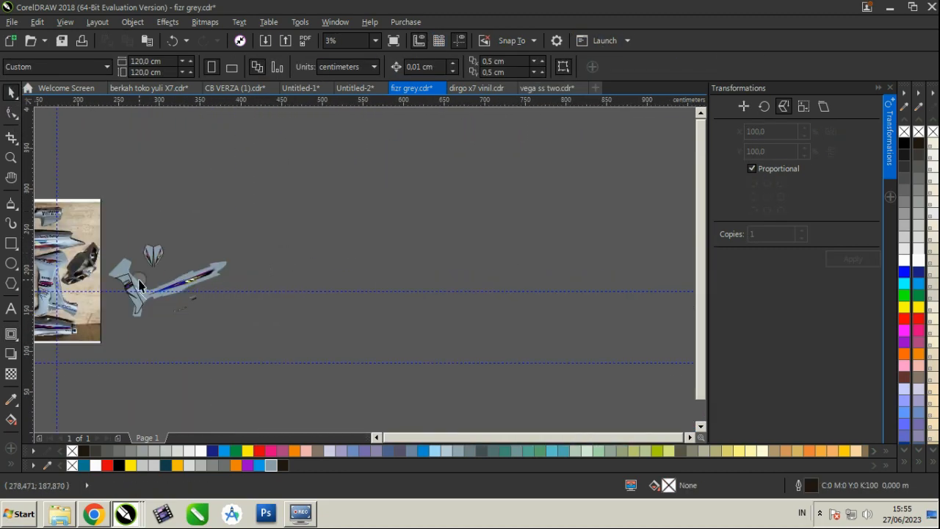
Step: Remove the contour from the YPCS lettering on the body and fill the lettering black
{"action": "scroll", "coordinate": [147, 288], "scroll_direction": "up", "scroll_amount": 4}
{"action": "scroll", "coordinate": [561, 287], "scroll_direction": "up", "scroll_amount": 2}
{"action": "left_click", "coordinate": [455, 301]}
{"action": "left_click", "coordinate": [903, 143]}
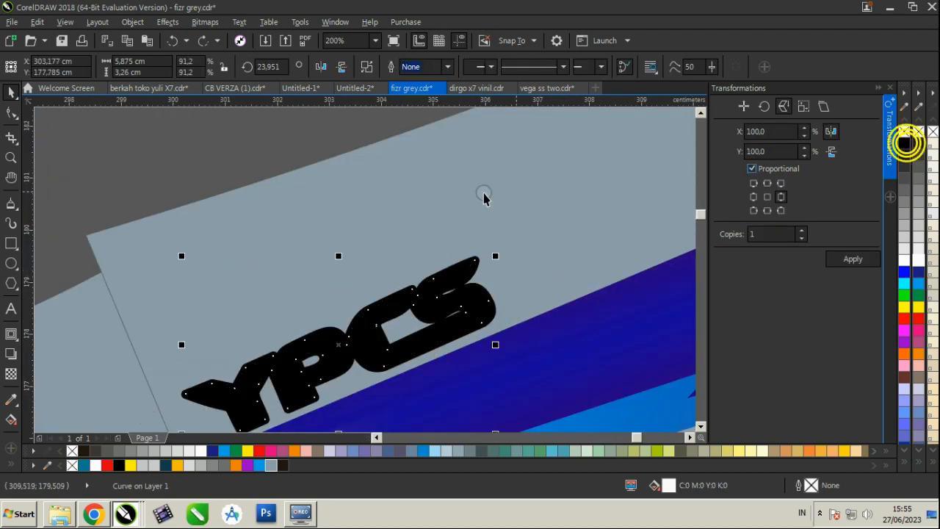
{"action": "left_click", "coordinate": [464, 266]}
{"action": "scroll", "coordinate": [485, 266], "scroll_direction": "down", "scroll_amount": 5}
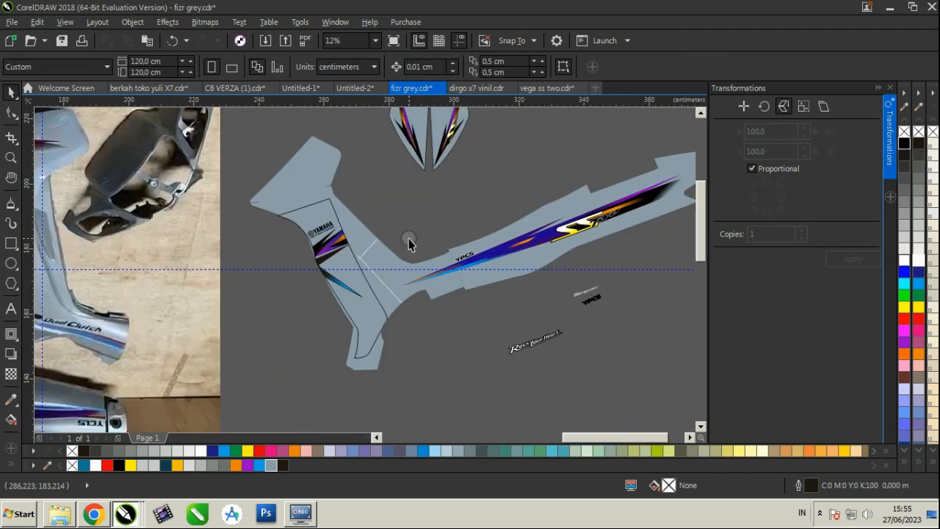
Step: Group the mirrored grey panel with its stripes and S Two logo
{"action": "right_click", "coordinate": [380, 262]}
{"action": "left_click", "coordinate": [556, 115]}
{"action": "scroll", "coordinate": [445, 130], "scroll_direction": "up", "scroll_amount": 1}
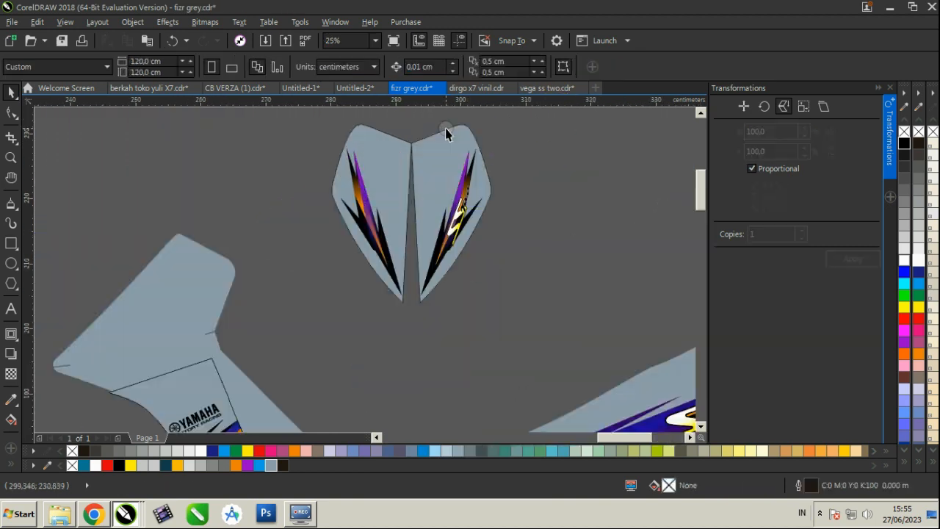
{"action": "left_click_drag", "start_coordinate": [453, 248], "coordinate": [530, 345]}
{"action": "key", "text": "ctrl+g"}
Step: Rotate the grouped panel to about 314 degrees and place it on the upper wing of the leg panel
{"action": "left_click_drag", "start_coordinate": [419, 219], "coordinate": [230, 262]}
{"action": "left_click", "coordinate": [242, 262]}
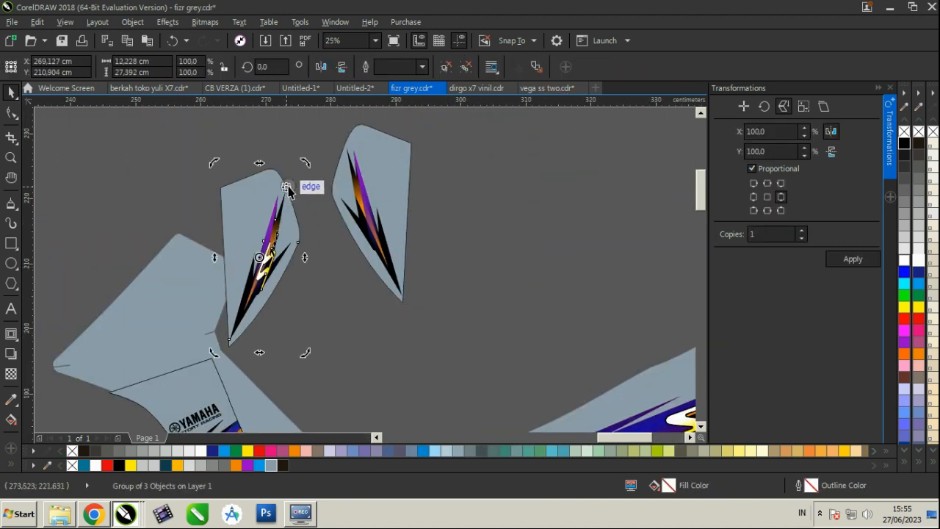
{"action": "left_click_drag", "start_coordinate": [303, 164], "coordinate": [336, 236]}
{"action": "left_click_drag", "start_coordinate": [290, 220], "coordinate": [178, 285]}
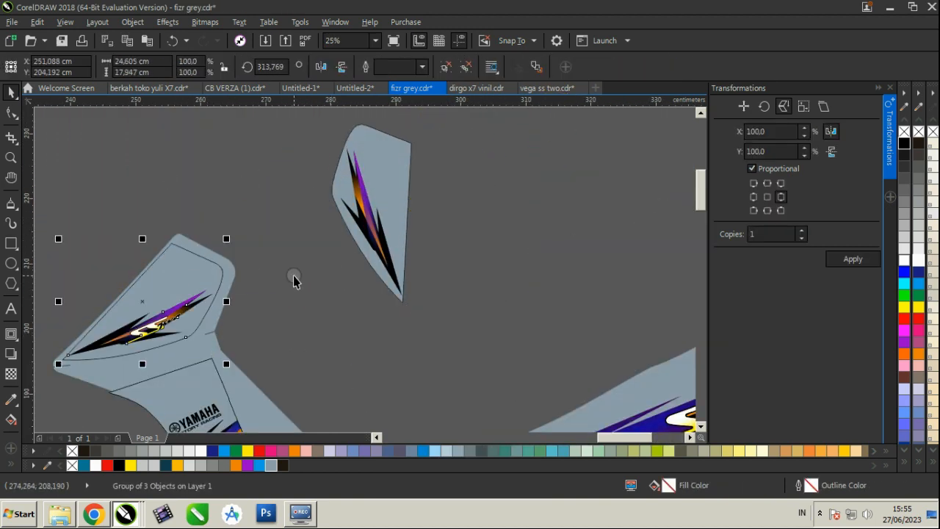
Step: Move the remaining striped grey panel away from the body template
{"action": "left_click", "coordinate": [293, 270]}
{"action": "scroll", "coordinate": [290, 259], "scroll_direction": "down", "scroll_amount": 2}
{"action": "left_click_drag", "start_coordinate": [340, 275], "coordinate": [340, 276]}
{"action": "left_click_drag", "start_coordinate": [318, 238], "coordinate": [552, 233]}
{"action": "left_click", "coordinate": [220, 408]}
{"action": "scroll", "coordinate": [218, 411], "scroll_direction": "up", "scroll_amount": 1}
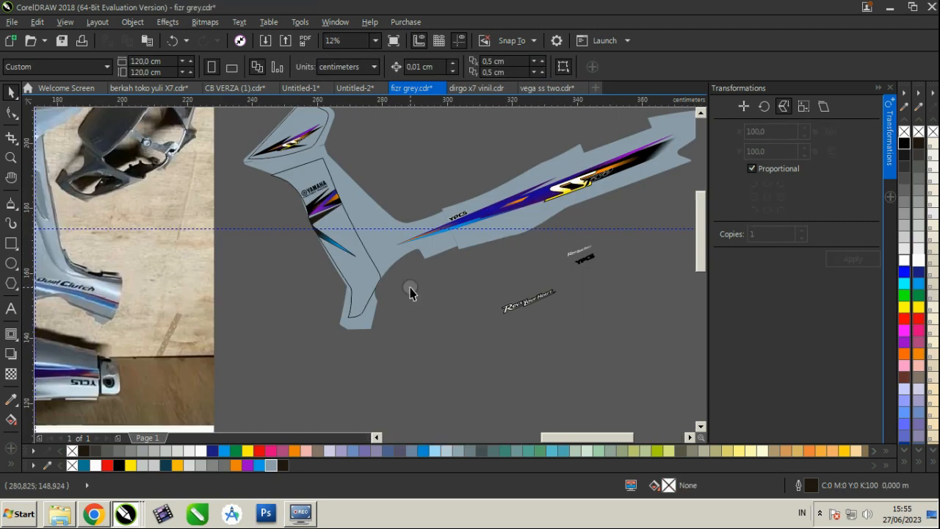
Step: Add the artistic text "Full clutch" below the body template, correcting the misspelled "clotch"
{"action": "scroll", "coordinate": [463, 218], "scroll_direction": "up", "scroll_amount": 1}
{"action": "left_click", "coordinate": [11, 309]}
{"action": "left_click", "coordinate": [339, 329]}
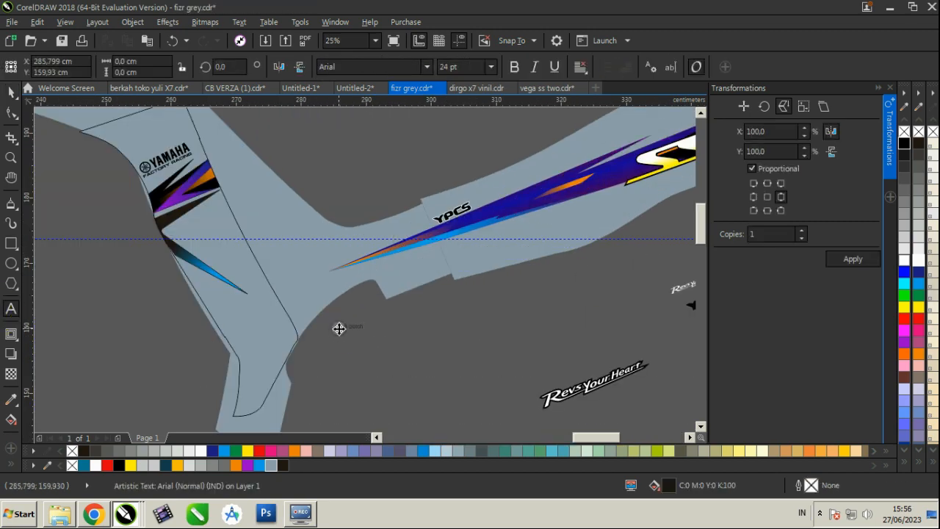
{"action": "scroll", "coordinate": [338, 329], "scroll_direction": "down", "scroll_amount": 1}
{"action": "scroll", "coordinate": [200, 383], "scroll_direction": "up", "scroll_amount": 2}
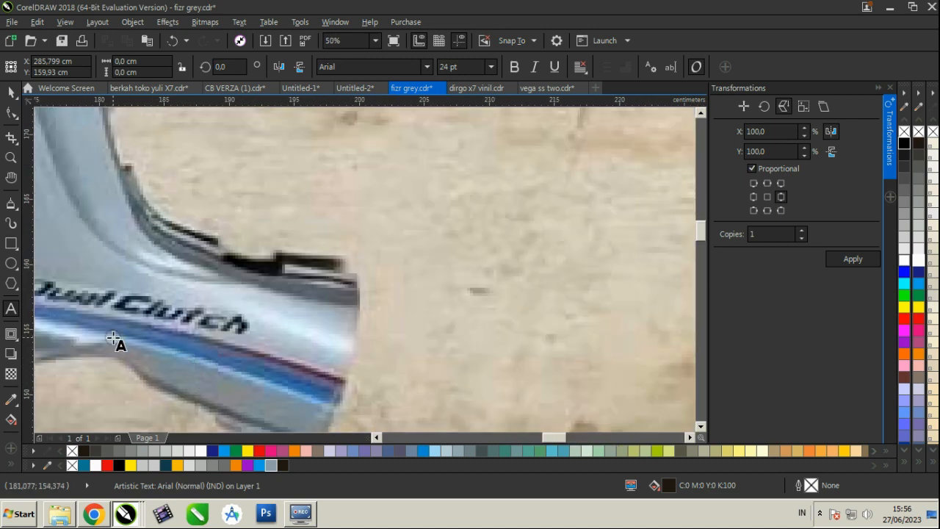
{"action": "scroll", "coordinate": [113, 338], "scroll_direction": "down", "scroll_amount": 3}
{"action": "scroll", "coordinate": [377, 327], "scroll_direction": "up", "scroll_amount": 3}
{"action": "scroll", "coordinate": [356, 290], "scroll_direction": "down", "scroll_amount": 2}
{"action": "scroll", "coordinate": [178, 257], "scroll_direction": "up", "scroll_amount": 4}
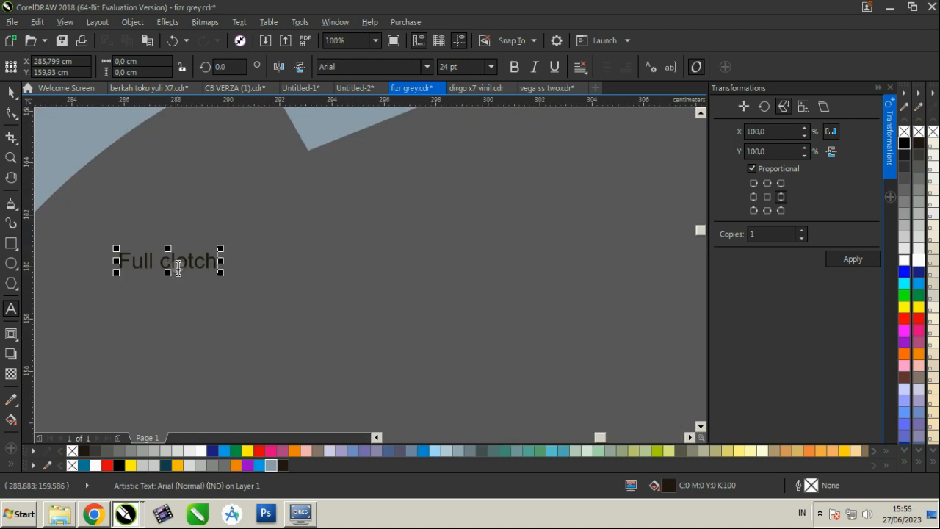
{"action": "left_click_drag", "start_coordinate": [188, 257], "coordinate": [194, 259]}
{"action": "type", "text": "u"}
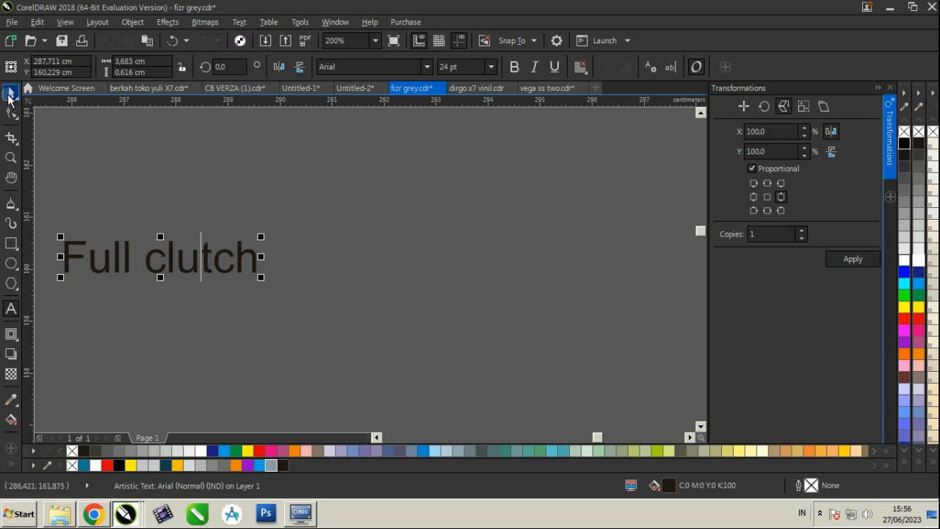
Step: Set the "Full clutch" text in the Fast Hand font and skew it slightly horizontally
{"action": "left_click", "coordinate": [427, 67]}
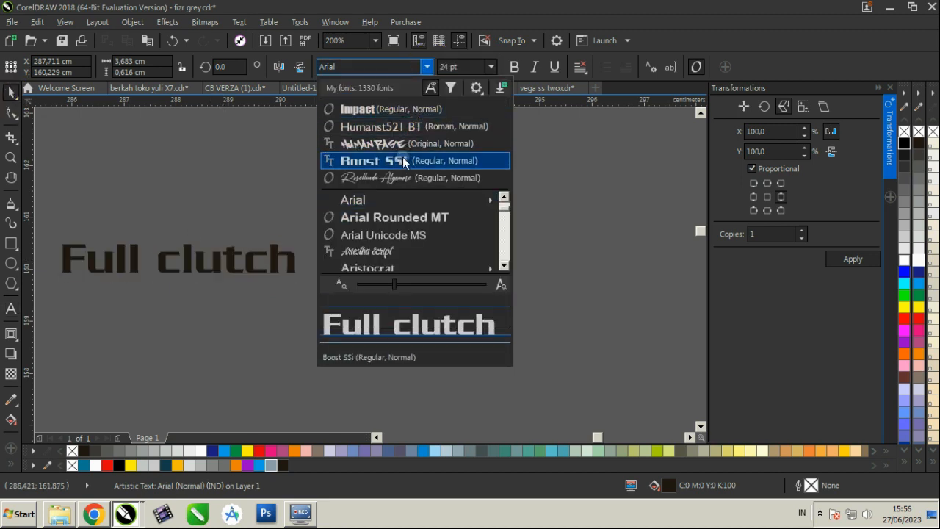
{"action": "scroll", "coordinate": [402, 252], "scroll_direction": "down", "scroll_amount": 15}
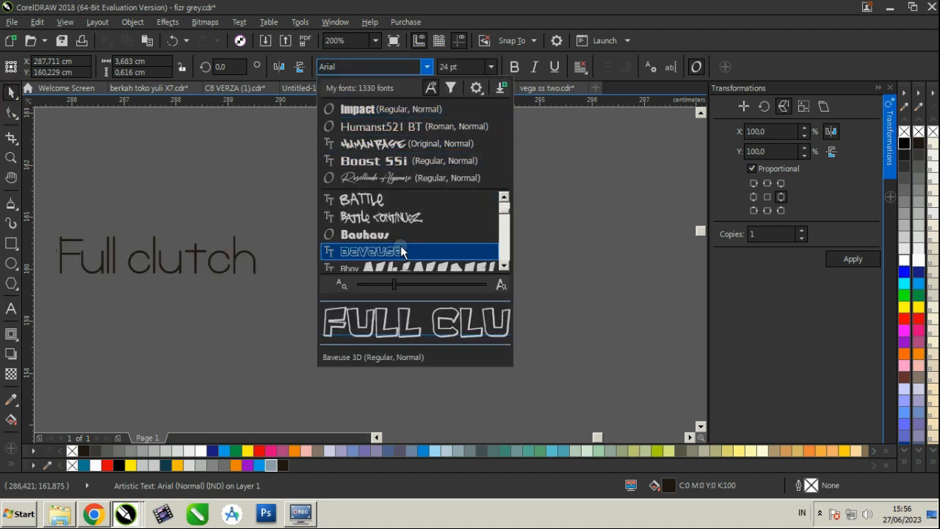
{"action": "scroll", "coordinate": [401, 252], "scroll_direction": "down", "scroll_amount": 20}
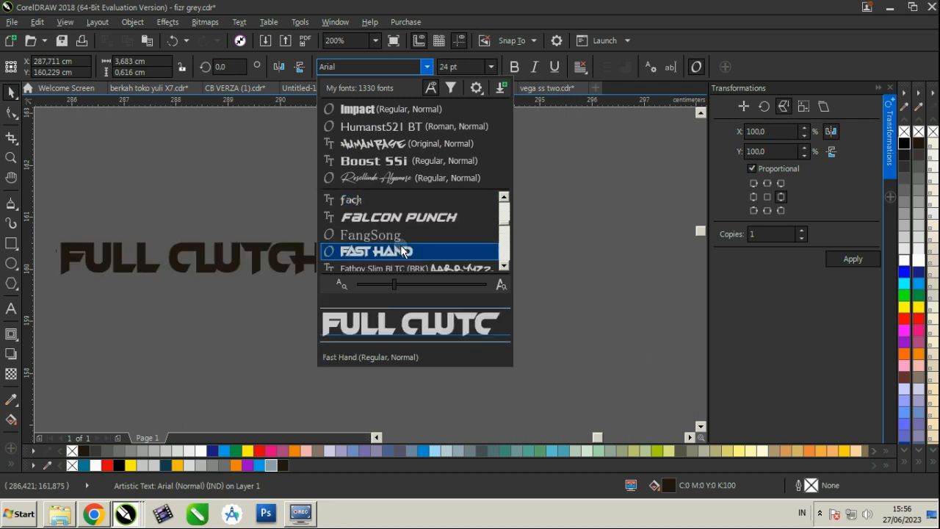
{"action": "left_click", "coordinate": [403, 252]}
{"action": "left_click", "coordinate": [319, 252]}
{"action": "mouse_move", "coordinate": [204, 279]}
{"action": "left_mouse_down"}
{"action": "mouse_move", "coordinate": [177, 285]}
{"action": "mouse_move", "coordinate": [193, 281]}
{"action": "left_mouse_up"}
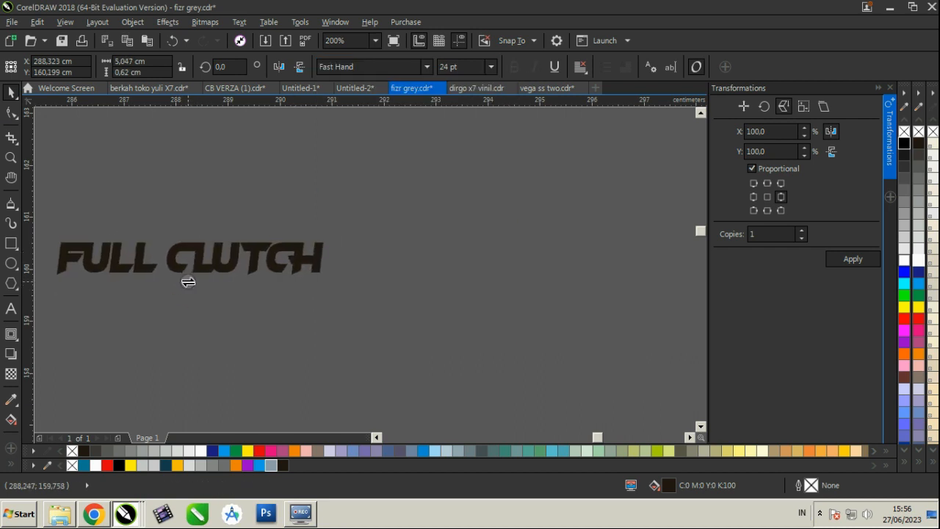
Step: Change the font of the "Full clutch" text to High Swift
{"action": "left_click", "coordinate": [429, 67]}
{"action": "scroll", "coordinate": [403, 235], "scroll_direction": "down", "scroll_amount": 5}
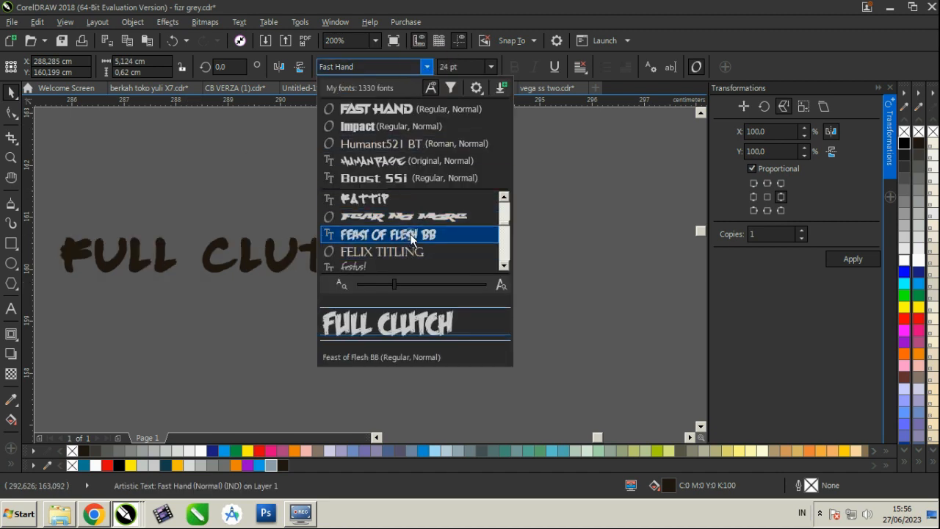
{"action": "scroll", "coordinate": [403, 235], "scroll_direction": "down", "scroll_amount": 8}
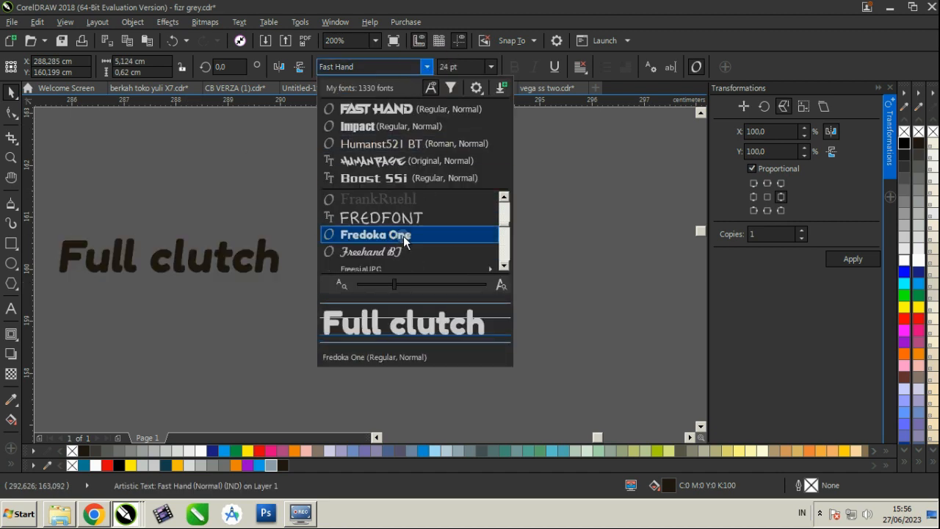
{"action": "scroll", "coordinate": [406, 229], "scroll_direction": "down", "scroll_amount": 4}
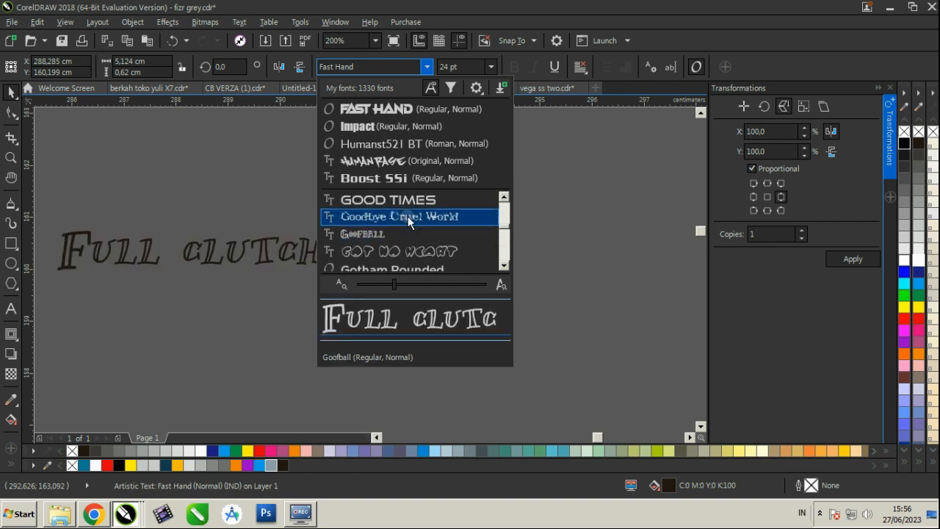
{"action": "scroll", "coordinate": [407, 213], "scroll_direction": "down", "scroll_amount": 6}
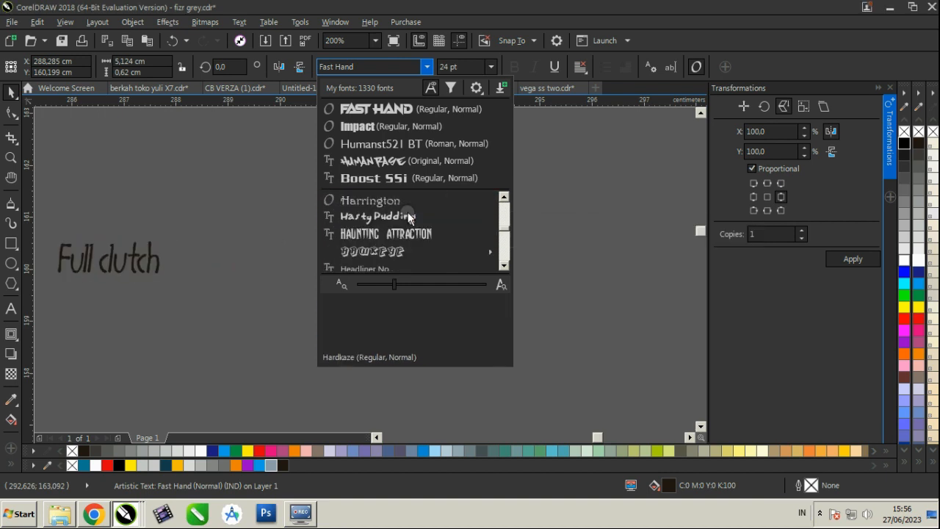
{"action": "scroll", "coordinate": [398, 249], "scroll_direction": "down", "scroll_amount": 6}
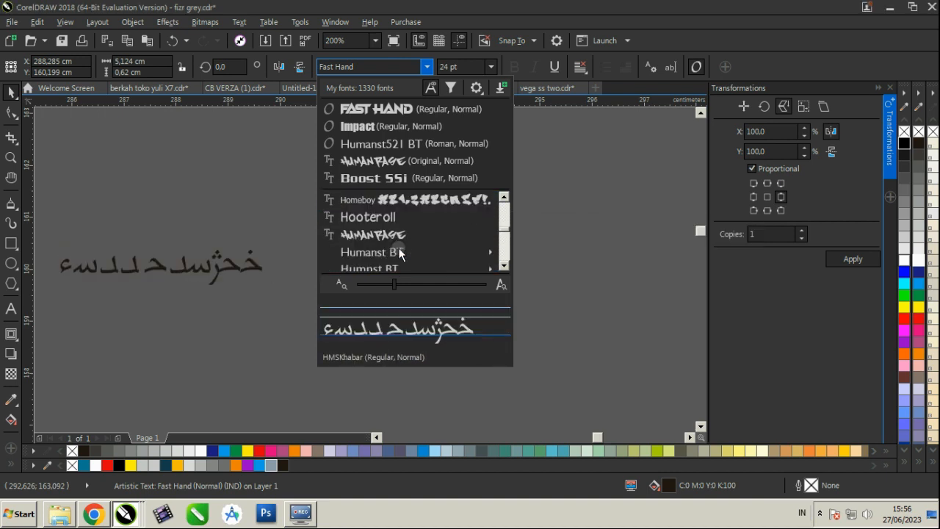
{"action": "scroll", "coordinate": [402, 238], "scroll_direction": "up", "scroll_amount": 4}
{"action": "left_click", "coordinate": [412, 218]}
Step: Move the "Full clutch" text just above the long stripe's pointed tip, enlarge it to about 28.7 pt and rotate it about 21.5 degrees
{"action": "scroll", "coordinate": [440, 258], "scroll_direction": "down", "scroll_amount": 5}
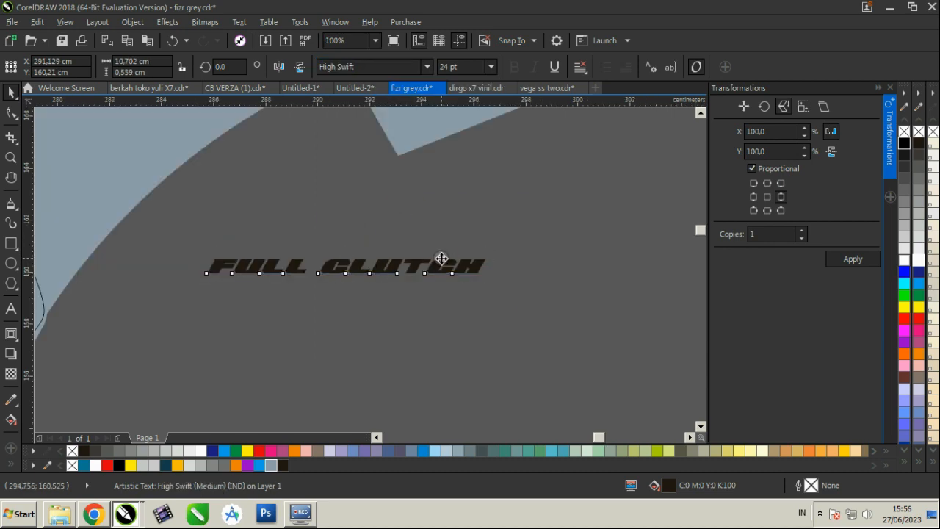
{"action": "scroll", "coordinate": [461, 265], "scroll_direction": "up", "scroll_amount": 4}
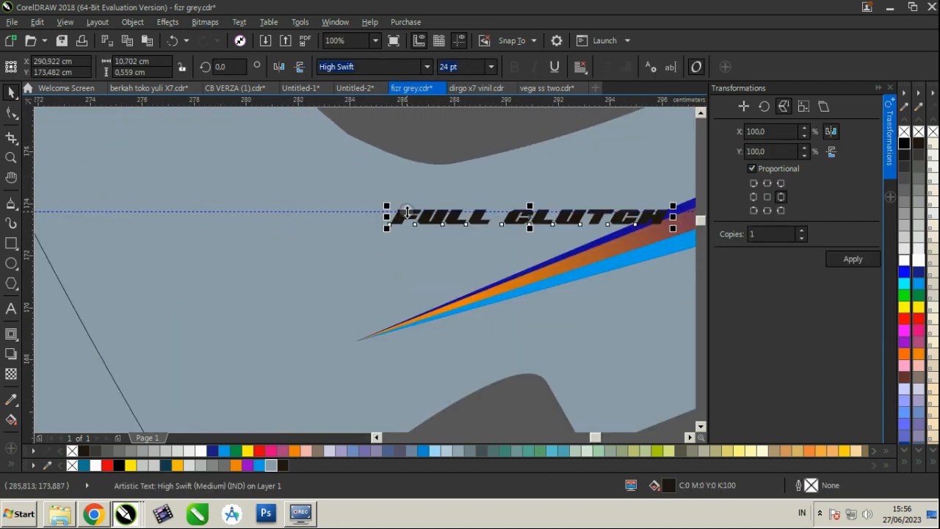
{"action": "left_click_drag", "start_coordinate": [384, 208], "coordinate": [380, 264]}
{"action": "left_click", "coordinate": [559, 210]}
{"action": "left_click_drag", "start_coordinate": [565, 207], "coordinate": [551, 243]}
{"action": "scroll", "coordinate": [552, 243], "scroll_direction": "down", "scroll_amount": 1}
{"action": "left_click_drag", "start_coordinate": [601, 215], "coordinate": [633, 201]}
Step: Extend the pointed tip of the dark blue gradient stripe further along the narrow neck towards the leg panel
{"action": "left_click", "coordinate": [636, 218]}
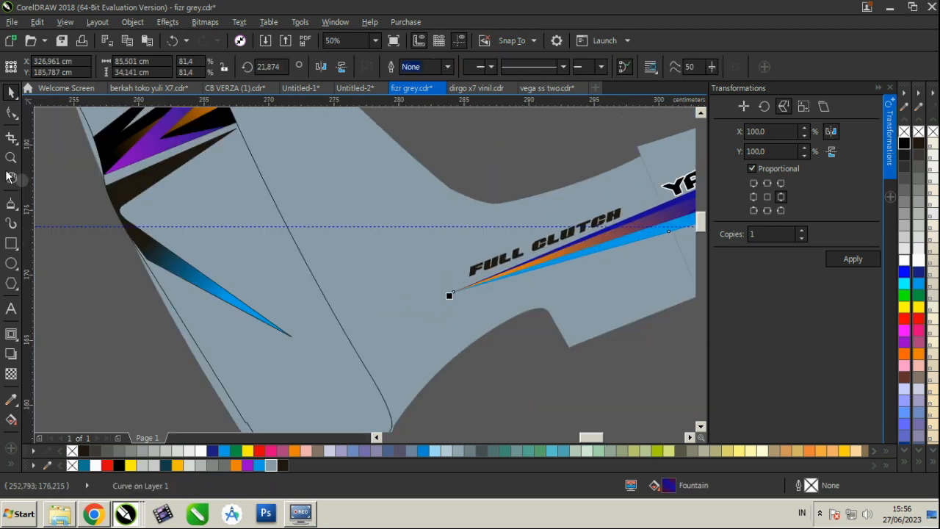
{"action": "left_click", "coordinate": [11, 113]}
{"action": "scroll", "coordinate": [369, 268], "scroll_direction": "down", "scroll_amount": 3}
{"action": "scroll", "coordinate": [188, 263], "scroll_direction": "up", "scroll_amount": 2}
{"action": "scroll", "coordinate": [286, 251], "scroll_direction": "down", "scroll_amount": 2}
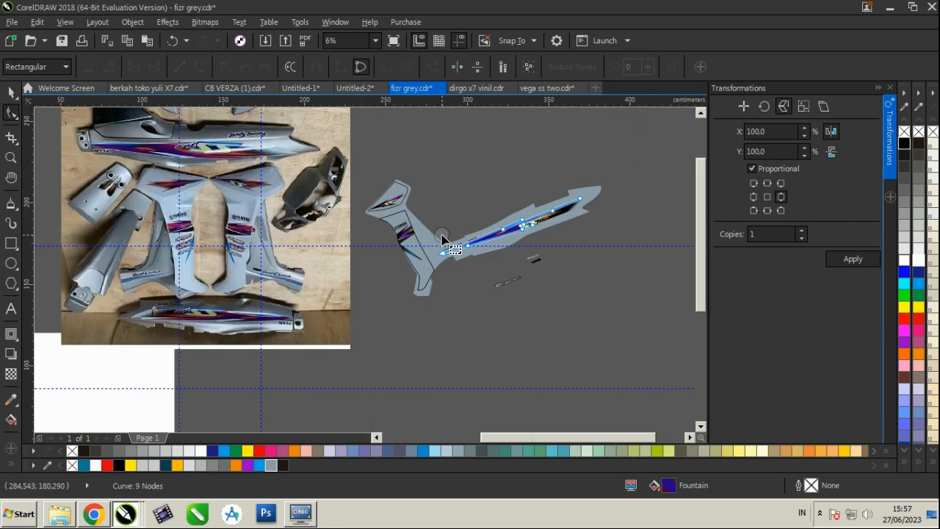
{"action": "scroll", "coordinate": [439, 252], "scroll_direction": "up", "scroll_amount": 3}
{"action": "left_click_drag", "start_coordinate": [425, 289], "coordinate": [333, 326]}
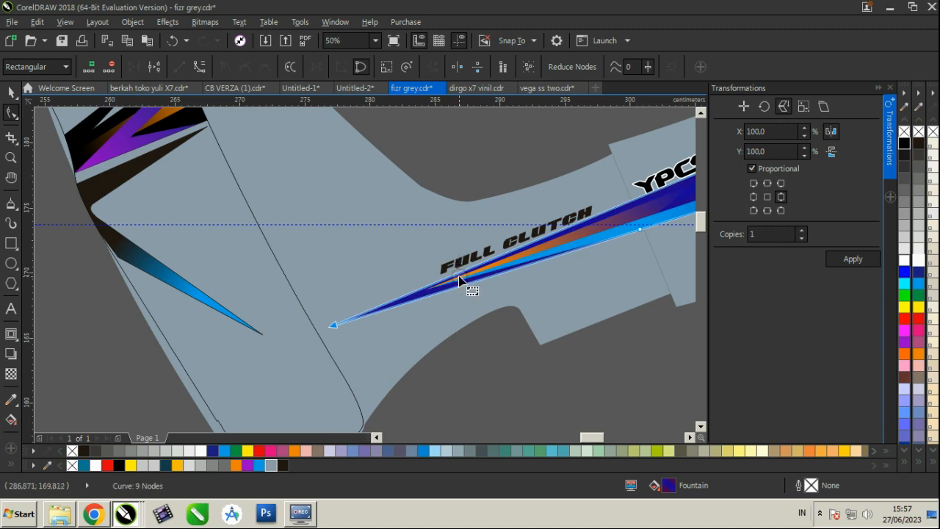
Step: Stretch the tips of the light blue and orange stripes to meet the extended dark blue tip
{"action": "scroll", "coordinate": [439, 287], "scroll_direction": "up", "scroll_amount": 1}
{"action": "left_click_drag", "start_coordinate": [415, 294], "coordinate": [237, 362]}
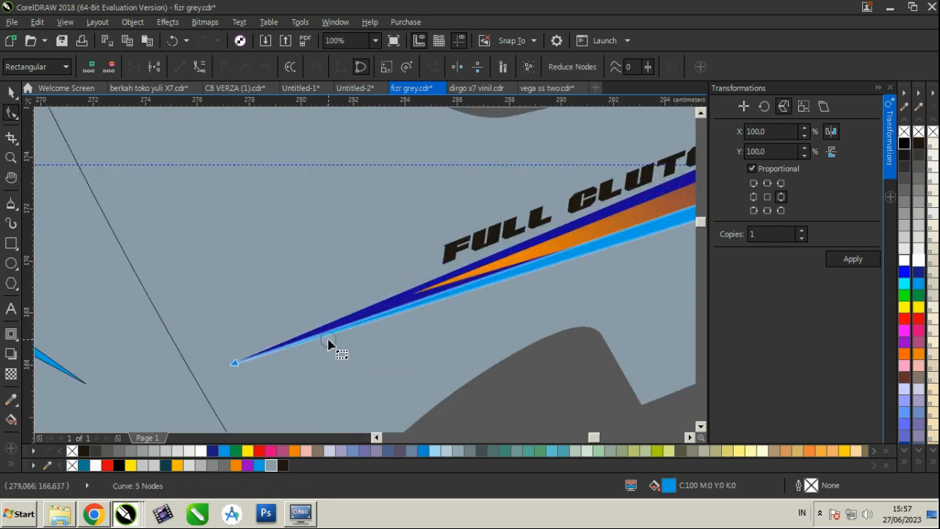
{"action": "left_click", "coordinate": [438, 280]}
{"action": "left_click_drag", "start_coordinate": [408, 292], "coordinate": [225, 364]}
Step: Enlarge the "Full clutch" text proportionally towards the stripe's tip and save the document
{"action": "key", "text": "space"}
{"action": "left_click", "coordinate": [495, 219]}
{"action": "scroll", "coordinate": [495, 219], "scroll_direction": "down", "scroll_amount": 2}
{"action": "scroll", "coordinate": [419, 291], "scroll_direction": "up", "scroll_amount": 1}
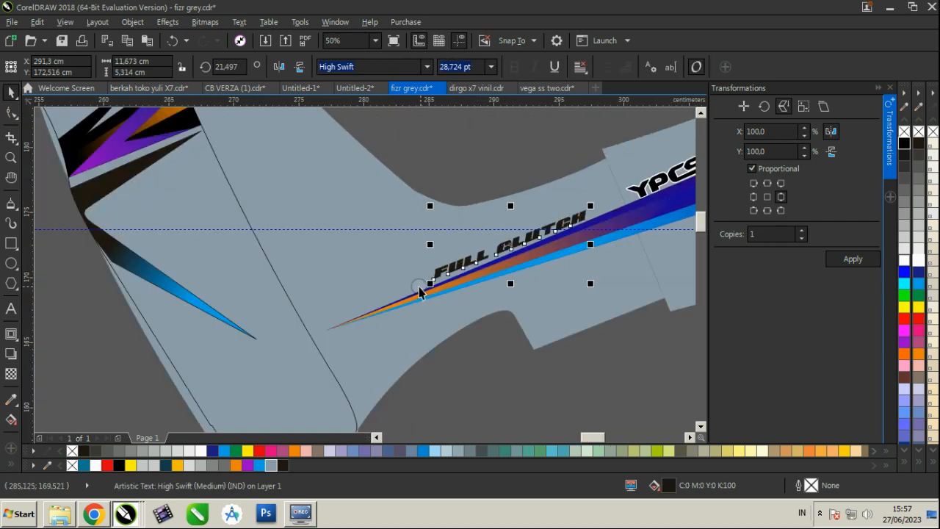
{"action": "left_click_drag", "start_coordinate": [429, 285], "coordinate": [400, 298]}
{"action": "scroll", "coordinate": [402, 295], "scroll_direction": "down", "scroll_amount": 1}
{"action": "left_click", "coordinate": [452, 150]}
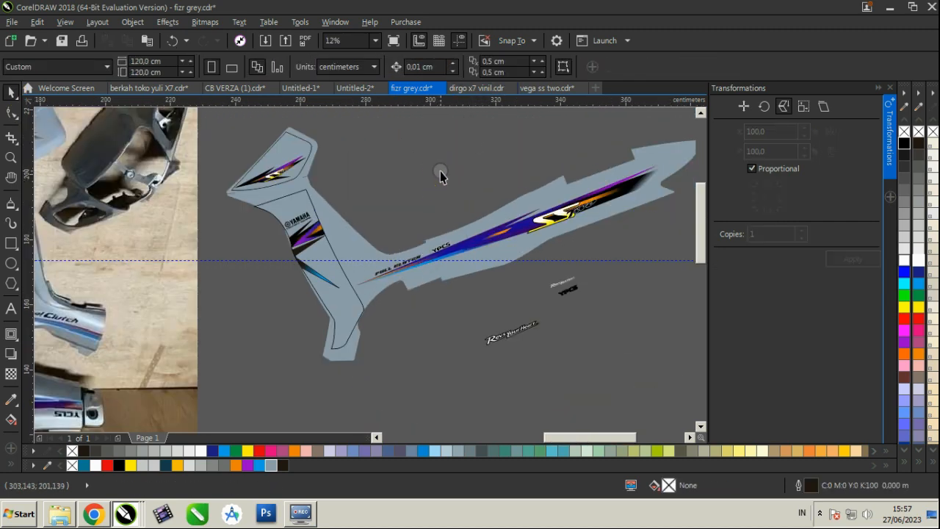
{"action": "key", "text": "ctrl+s"}
{"action": "left_click", "coordinate": [820, 512]}
{"action": "right_click", "coordinate": [818, 430]}
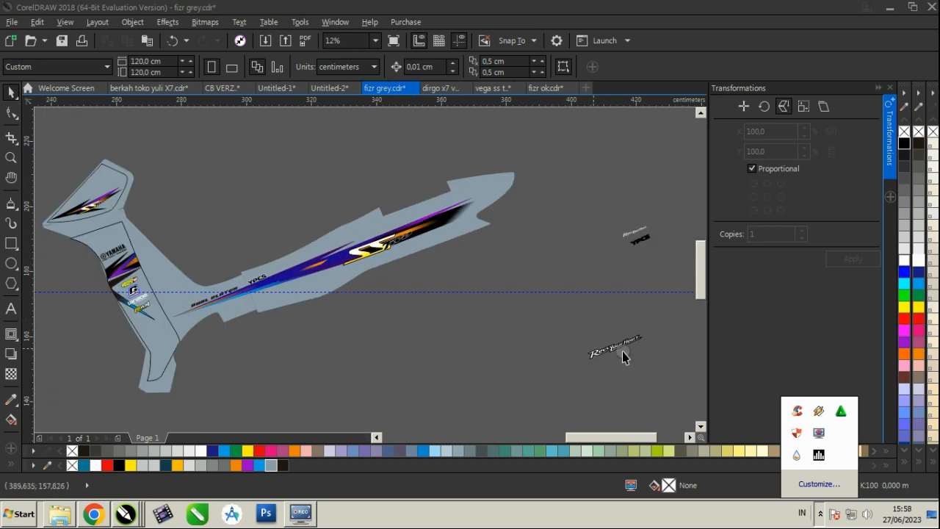
{"action": "left_click", "coordinate": [447, 311]}
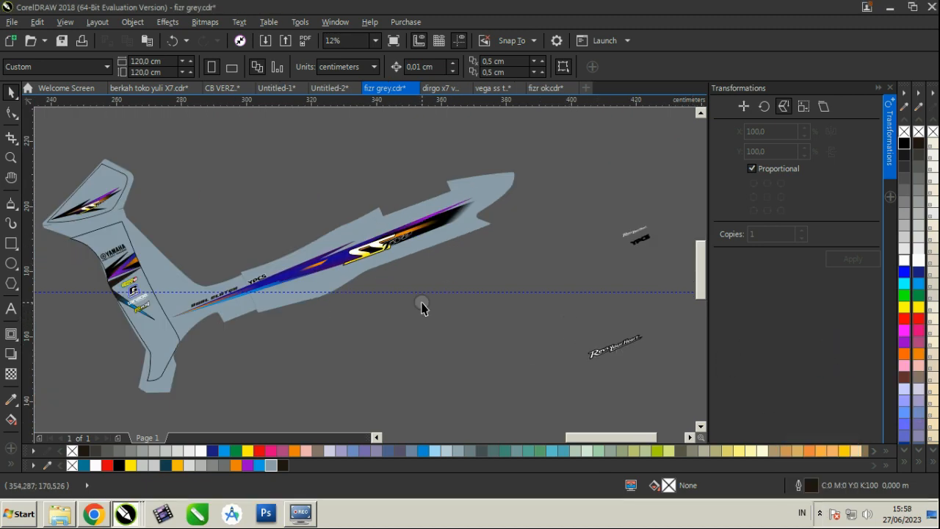
{"action": "left_click", "coordinate": [414, 291]}
Step: Examine the completed stripe, logo and lettering layout on the grey body template in full-screen preview
{"action": "scroll", "coordinate": [413, 292], "scroll_direction": "down", "scroll_amount": 1}
{"action": "scroll", "coordinate": [252, 295], "scroll_direction": "up", "scroll_amount": 3}
{"action": "scroll", "coordinate": [322, 279], "scroll_direction": "down", "scroll_amount": 2}
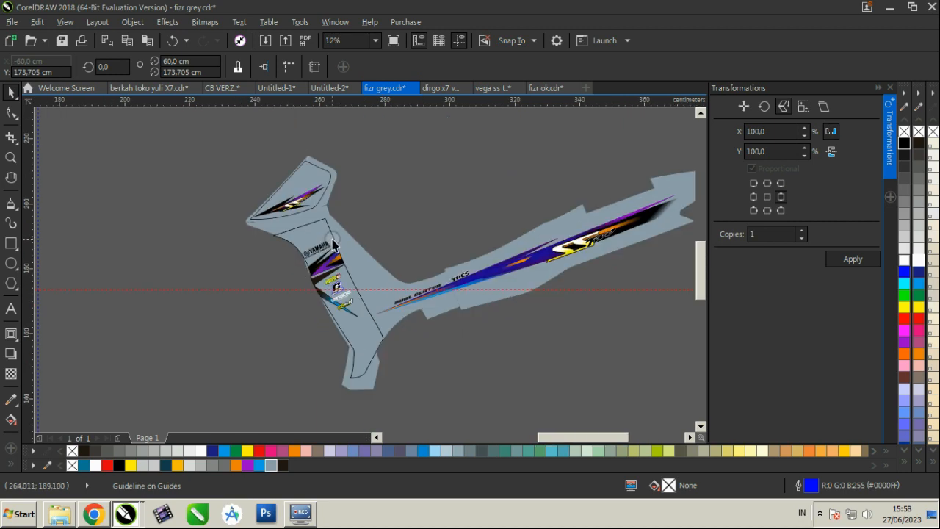
{"action": "scroll", "coordinate": [367, 244], "scroll_direction": "up", "scroll_amount": 1}
{"action": "right_click", "coordinate": [433, 187]}
{"action": "left_click", "coordinate": [434, 191]}
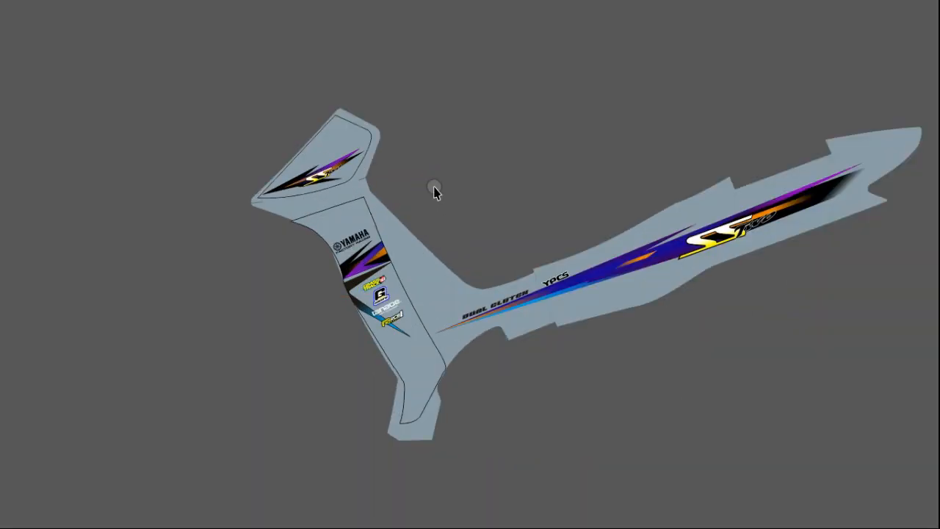
{"action": "left_click", "coordinate": [434, 191]}
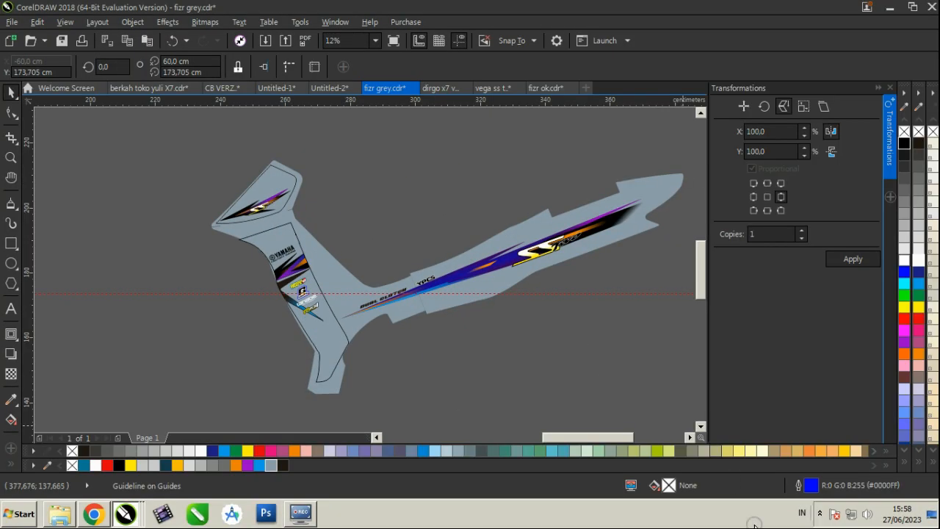
{"action": "left_click", "coordinate": [821, 513]}
{"action": "right_click", "coordinate": [655, 287]}
{"action": "left_click", "coordinate": [656, 289]}
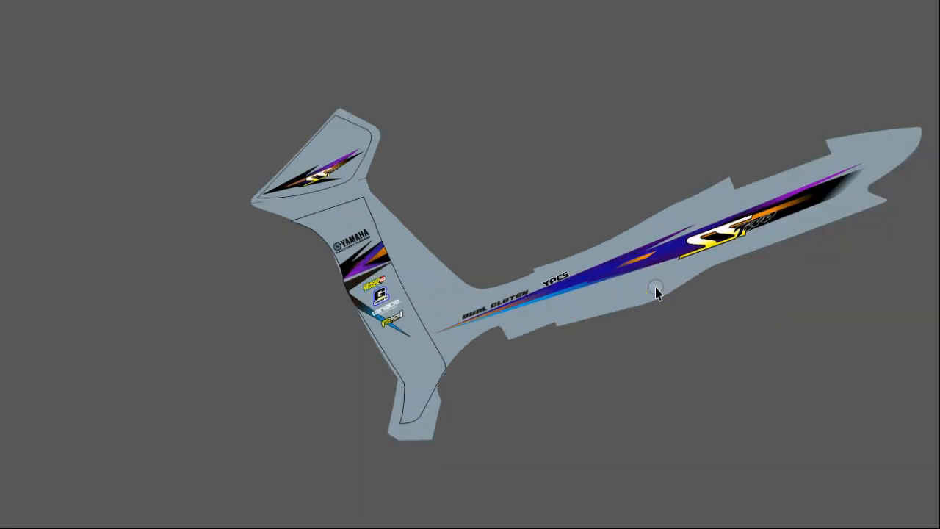
{"action": "left_click", "coordinate": [656, 287]}
{"action": "right_click", "coordinate": [655, 287]}
{"action": "left_click", "coordinate": [655, 288]}
{"action": "left_click", "coordinate": [655, 287]}
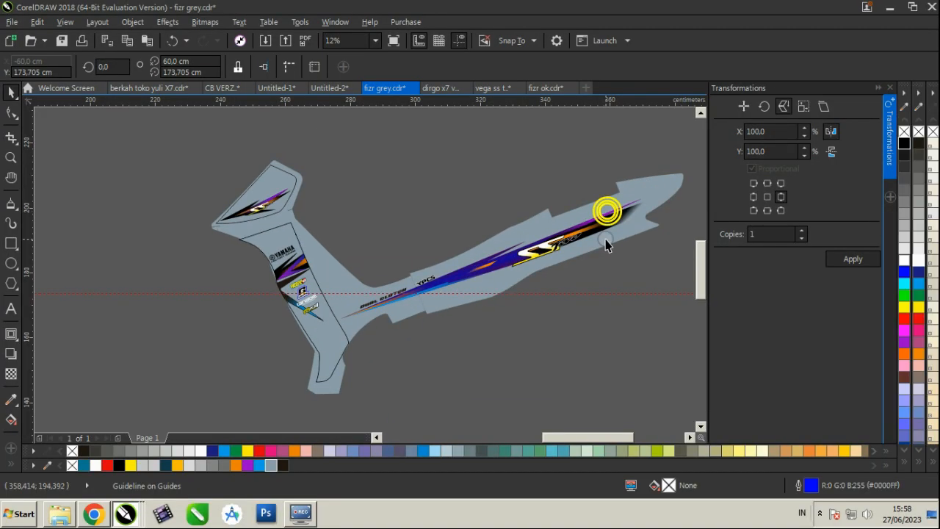